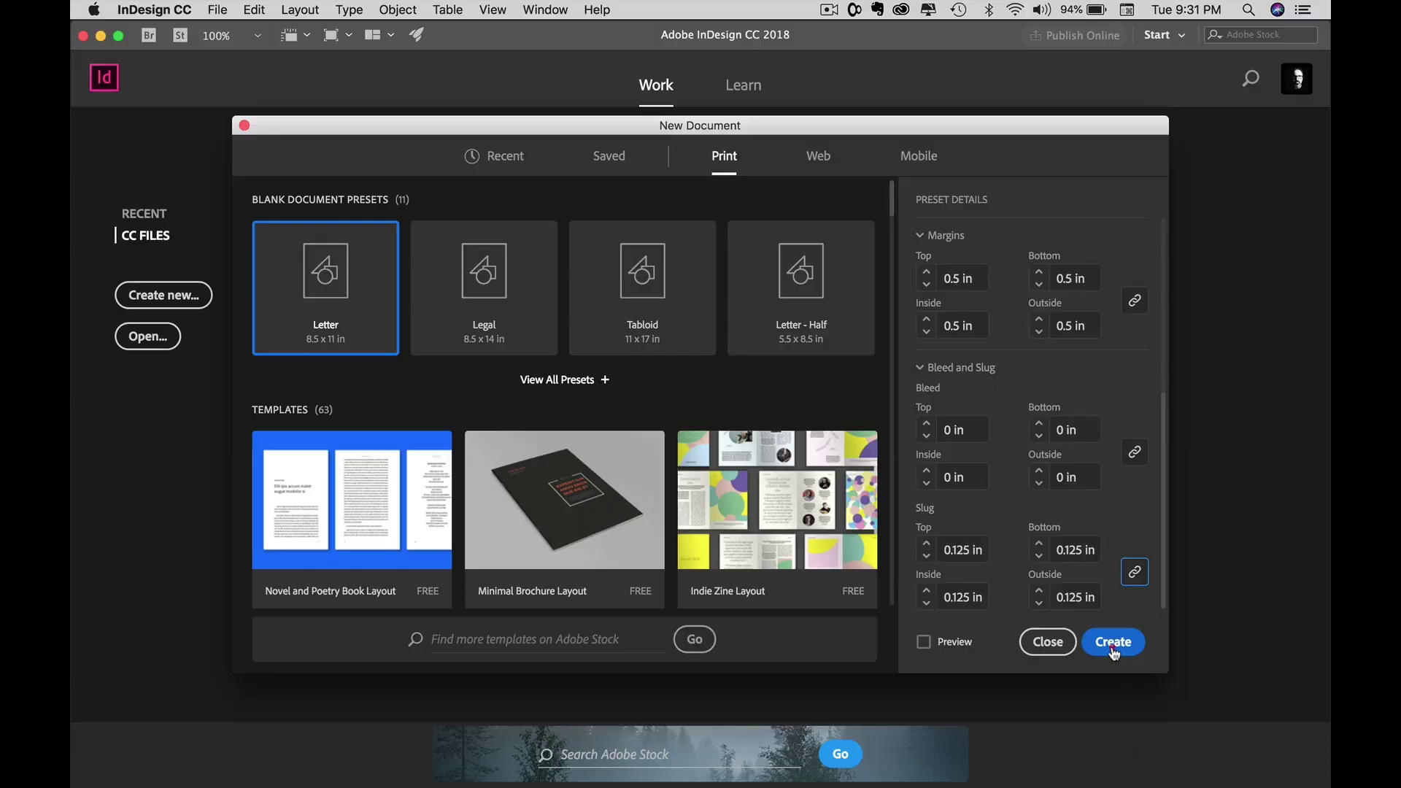
- Create the new print document from the configured Letter preset
{"action": "left_click", "coordinate": [1113, 647]}
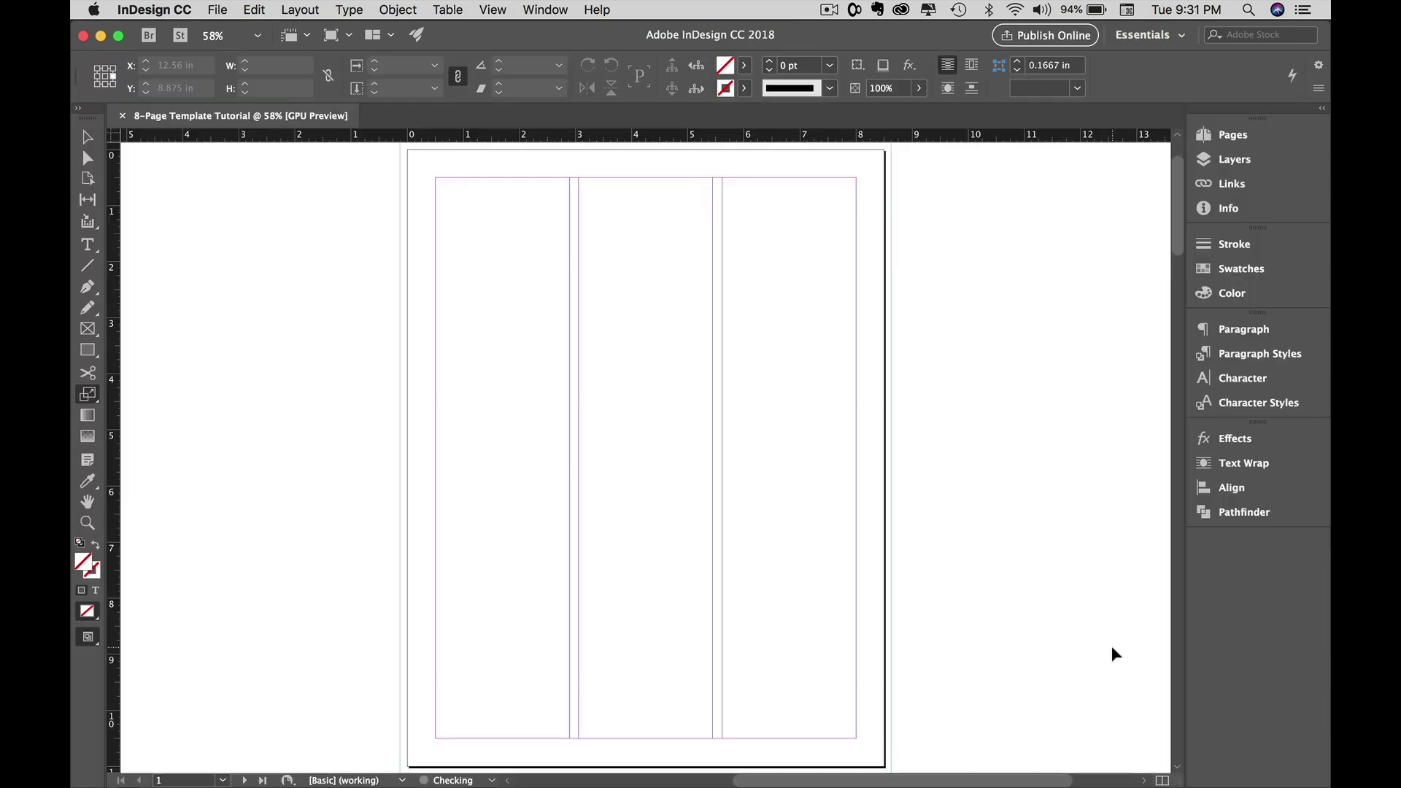
- Examine the page and spread arrangement of the whole new document
{"action": "key", "text": "super+minus"}
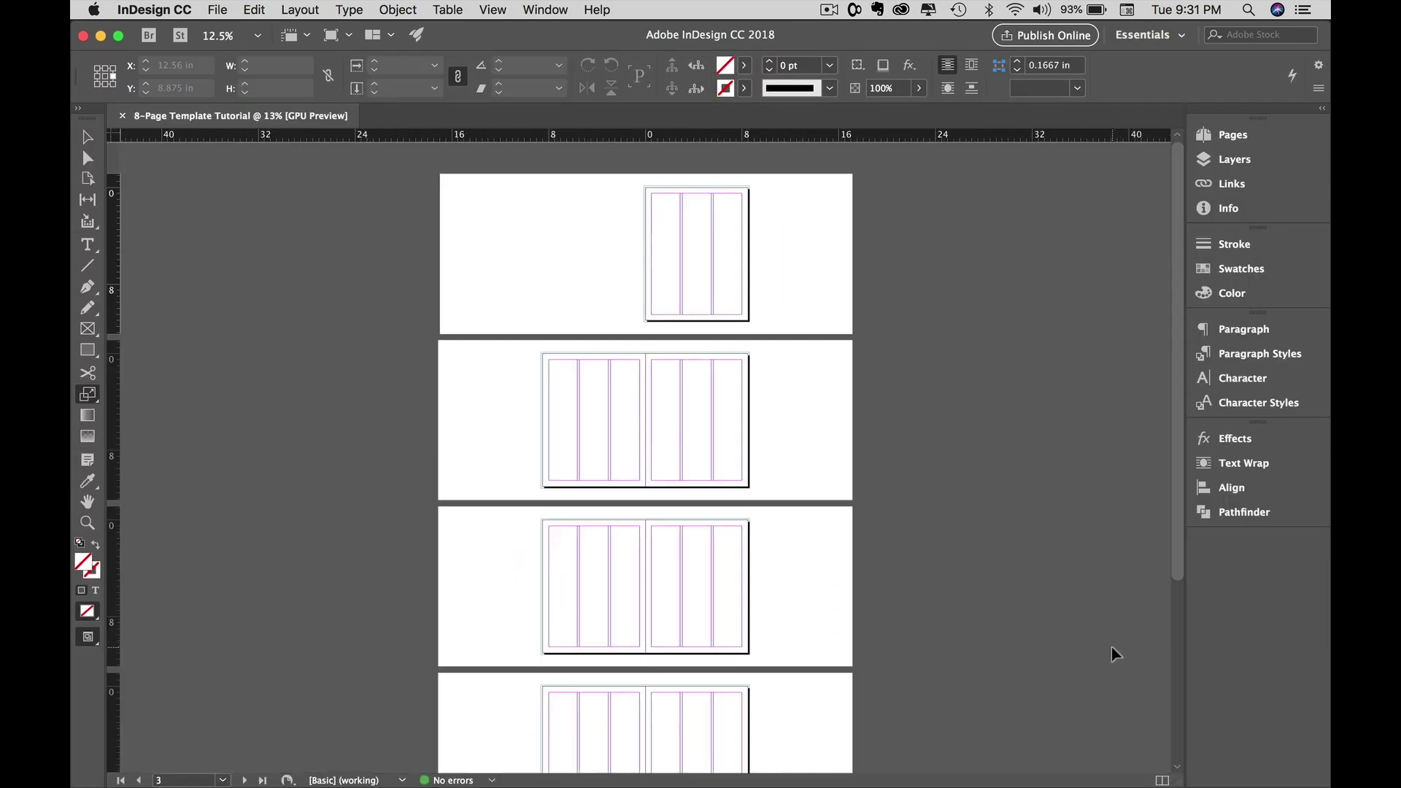
{"action": "key", "text": "super+minus"}
{"action": "key", "text": "super+equal"}
{"action": "scroll", "coordinate": [659, 198], "scroll_direction": "down", "scroll_amount": 1}
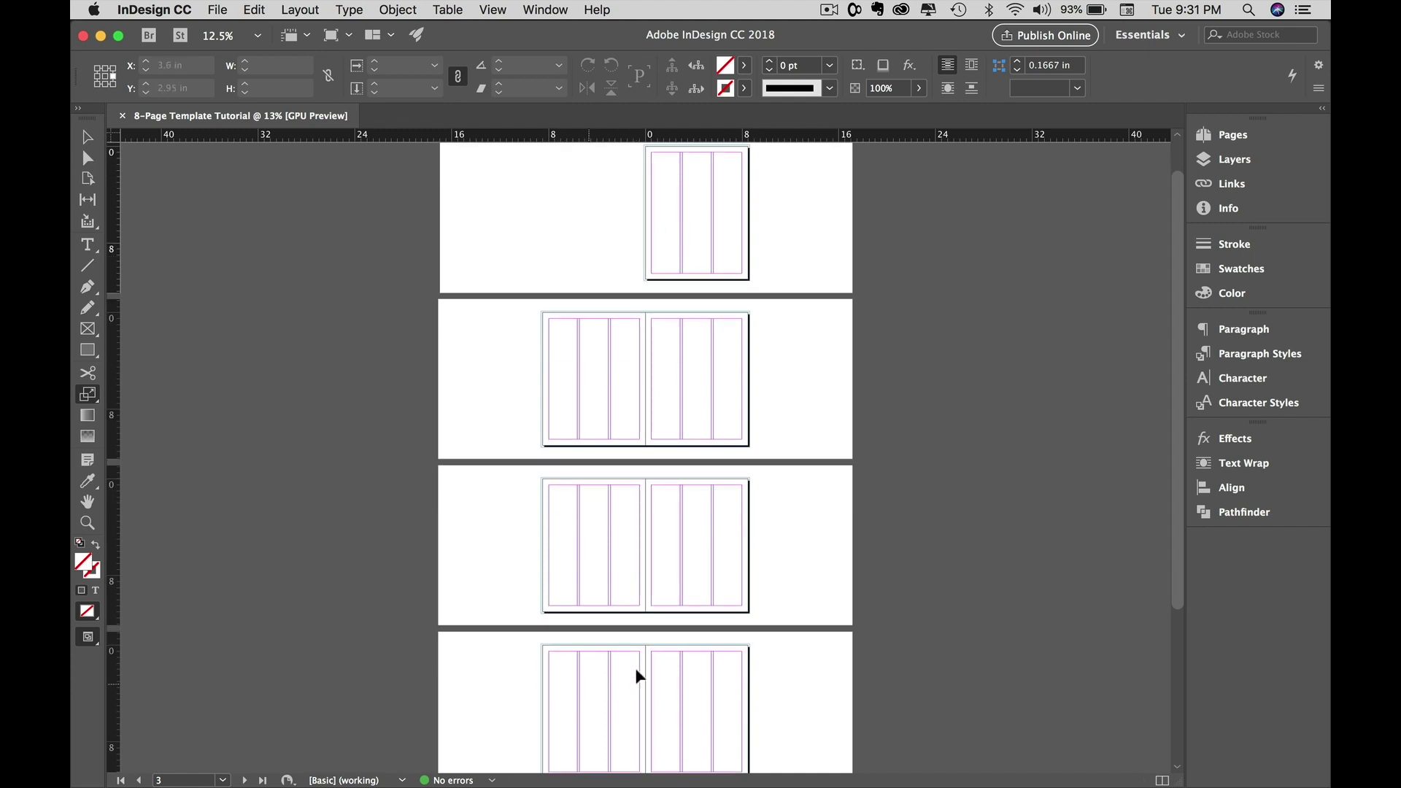
{"action": "scroll", "coordinate": [717, 650], "scroll_direction": "down", "scroll_amount": 3}
{"action": "scroll", "coordinate": [789, 474], "scroll_direction": "up", "scroll_amount": 4}
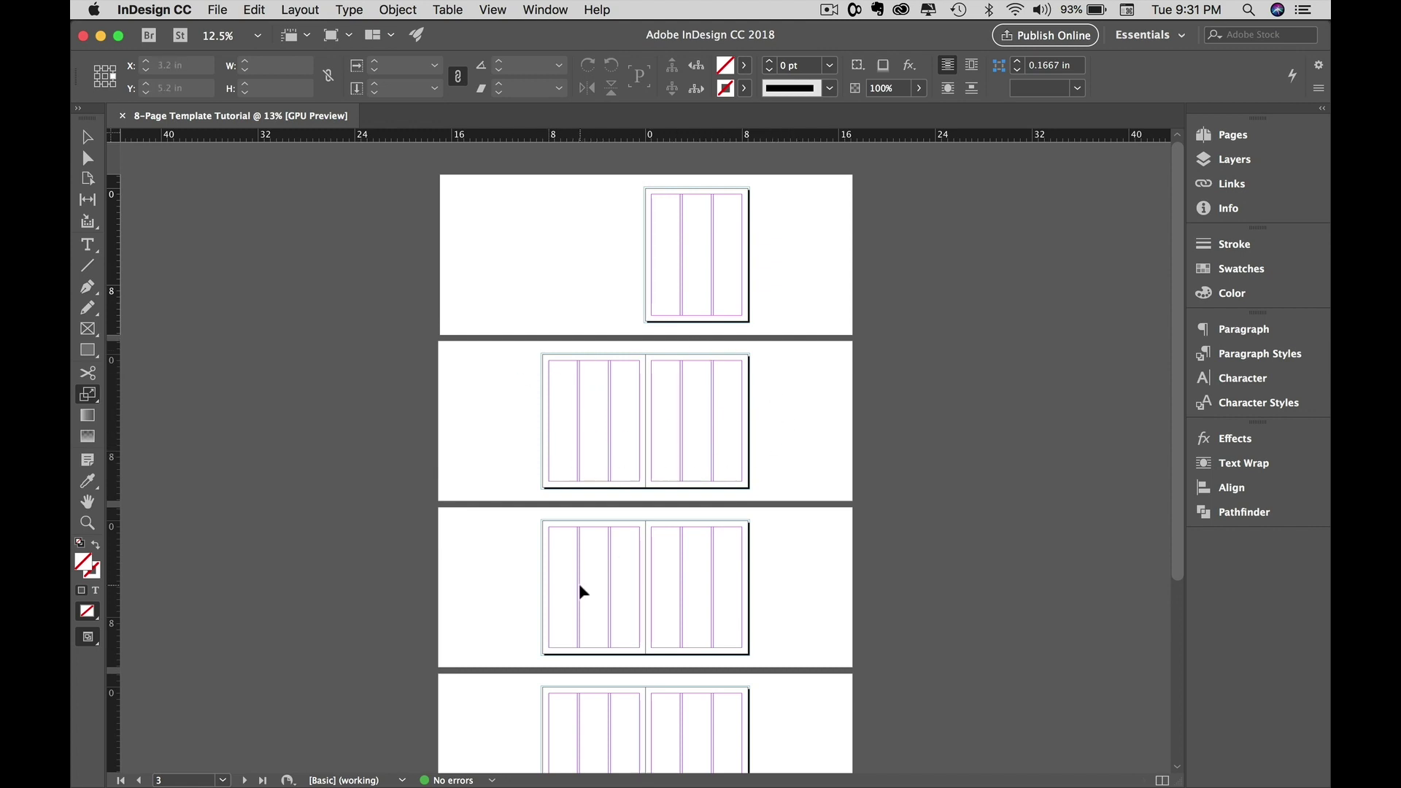
{"action": "scroll", "coordinate": [580, 664], "scroll_direction": "down", "scroll_amount": 1}
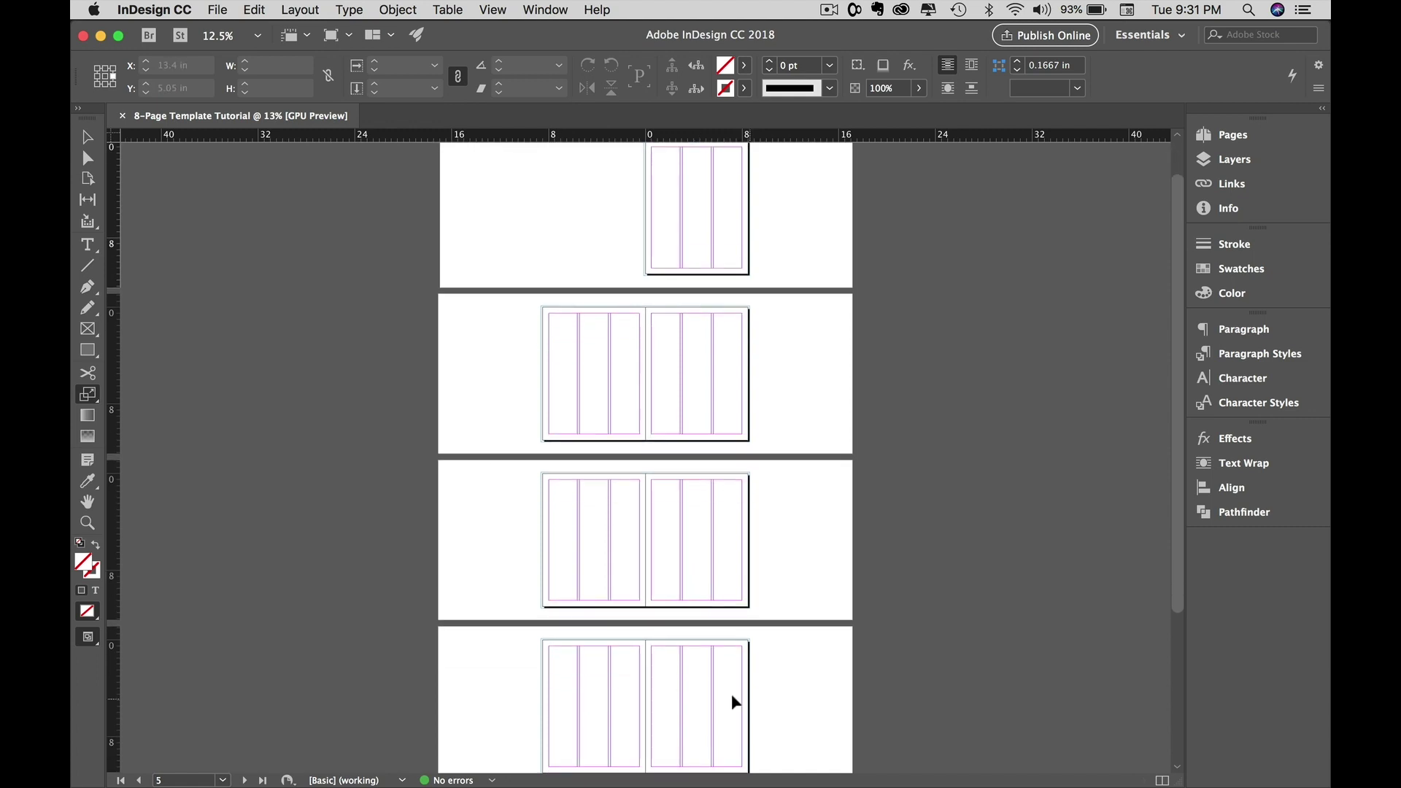
{"action": "scroll", "coordinate": [731, 693], "scroll_direction": "down", "scroll_amount": 2}
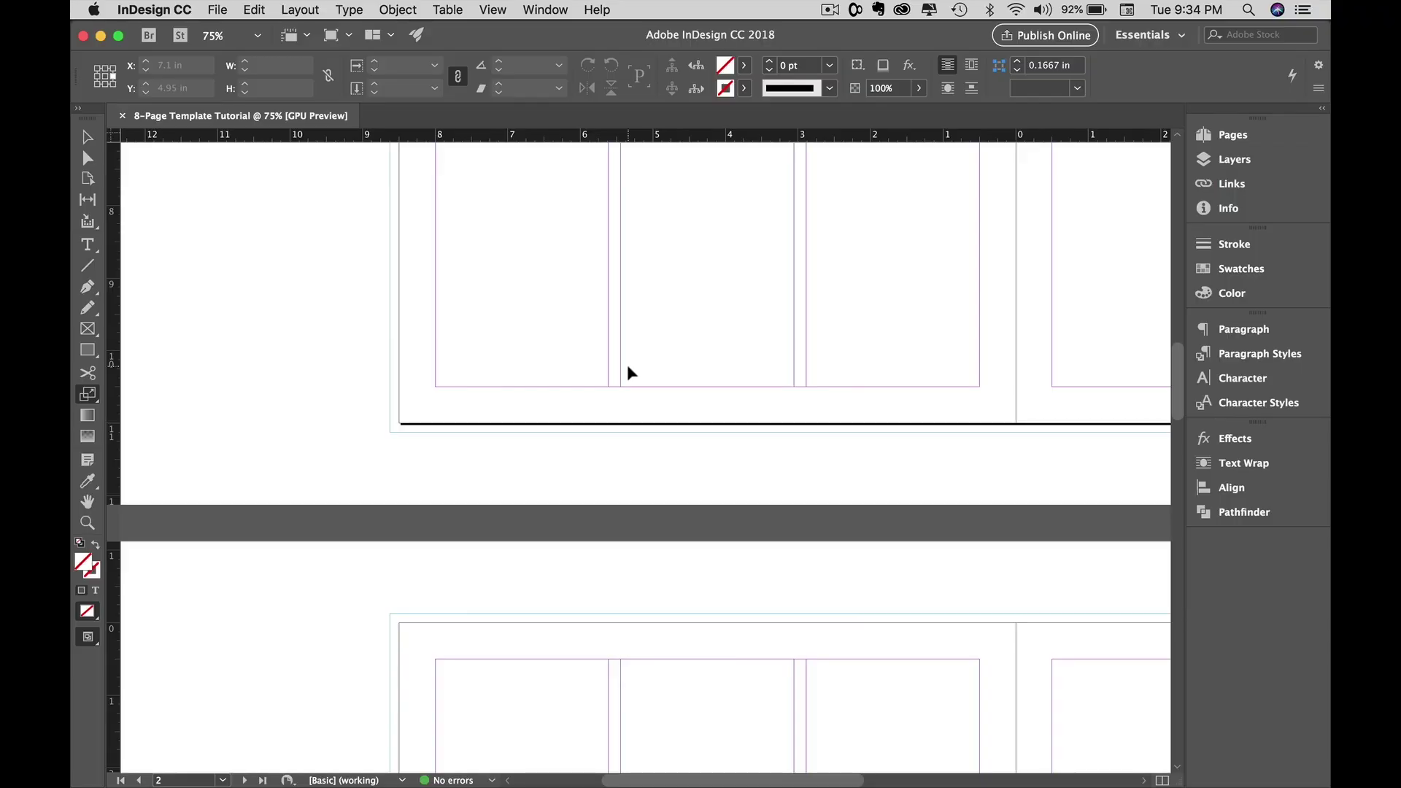
- Draw a text frame about 4.94 in wide and 8.85 in high over page 2's first two columns and fill it with placeholder text
{"action": "key", "text": "super+minus"}
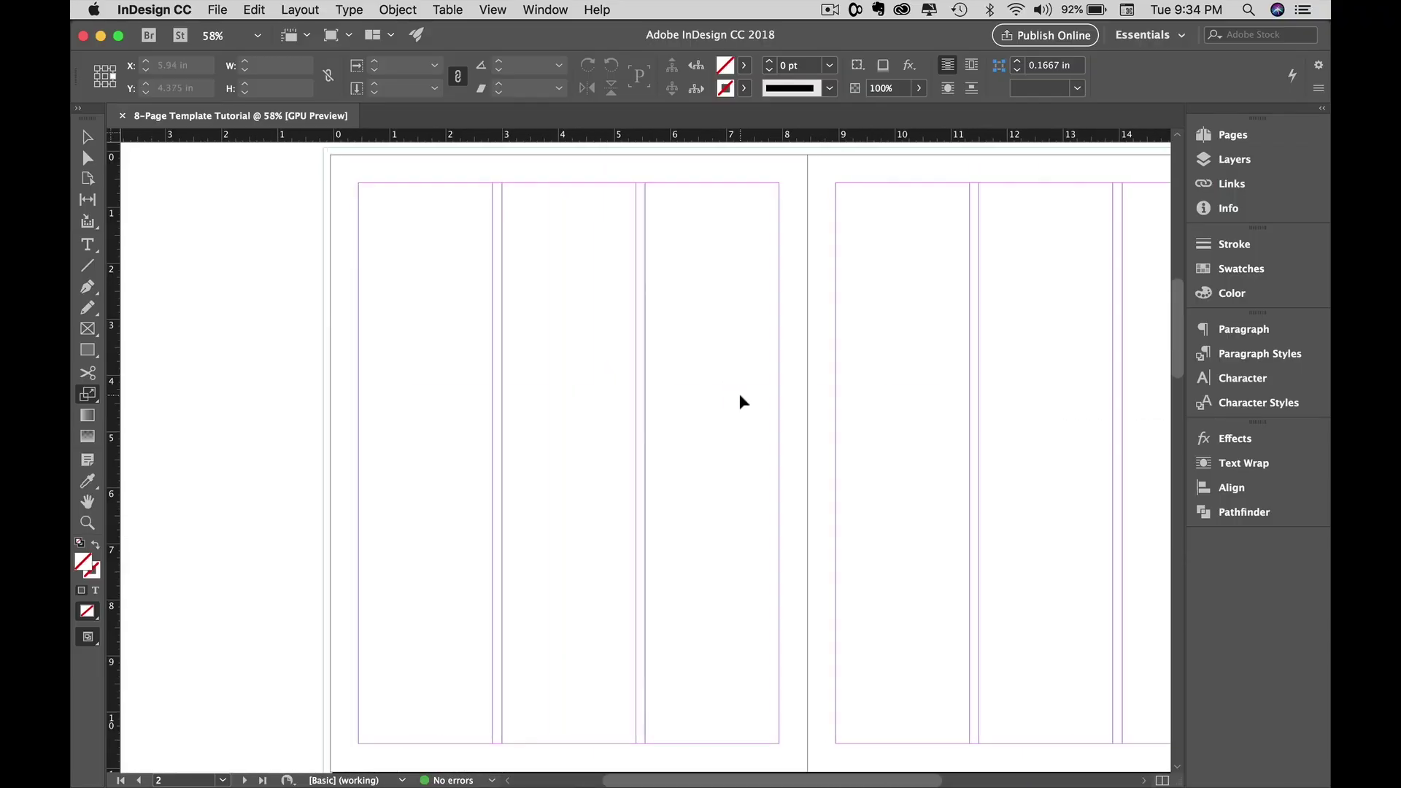
{"action": "scroll", "coordinate": [776, 430], "scroll_direction": "down", "scroll_amount": 1}
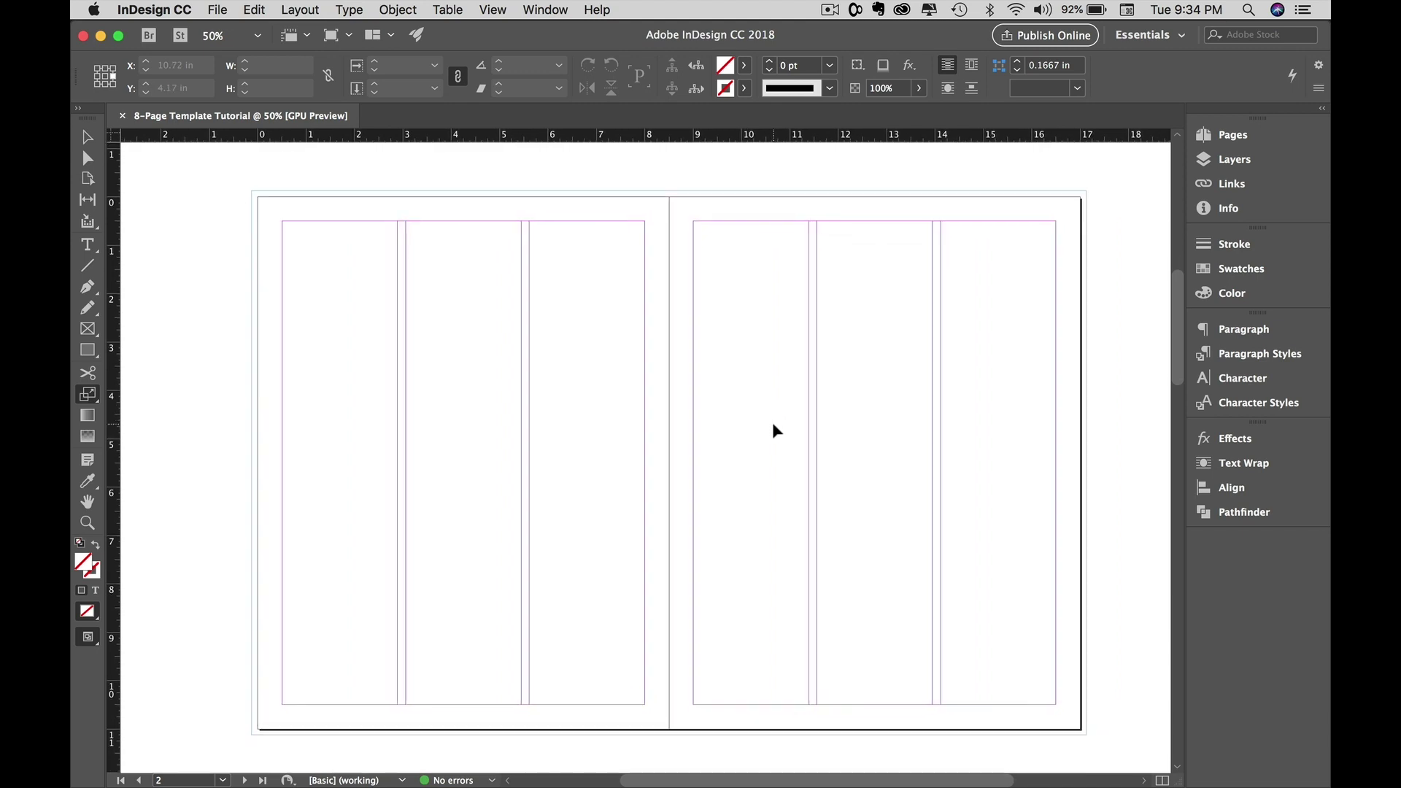
{"action": "scroll", "coordinate": [776, 430], "scroll_direction": "left", "scroll_amount": 5}
{"action": "scroll", "coordinate": [776, 431], "scroll_direction": "down", "scroll_amount": 5}
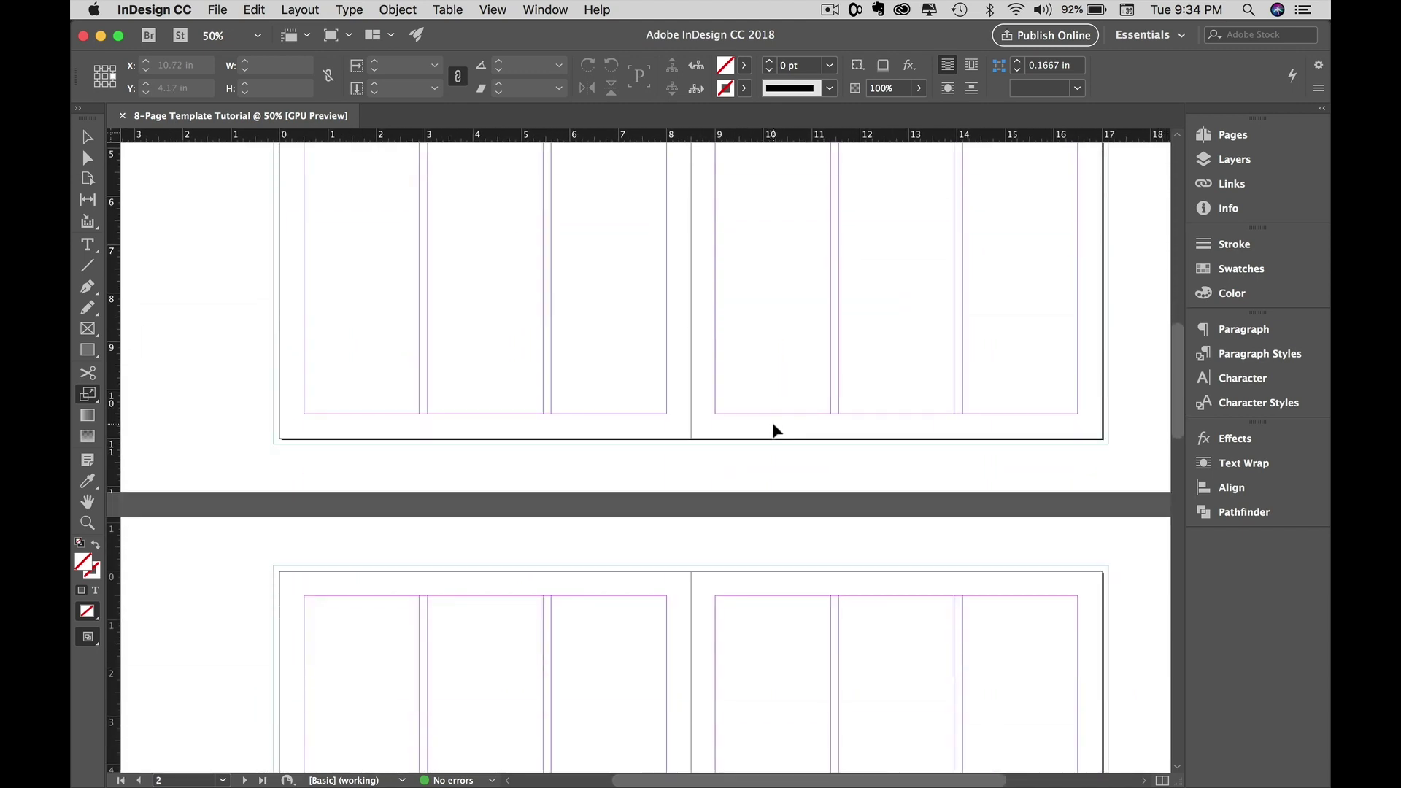
{"action": "scroll", "coordinate": [776, 431], "scroll_direction": "up", "scroll_amount": 3}
{"action": "scroll", "coordinate": [776, 431], "scroll_direction": "down", "scroll_amount": 1}
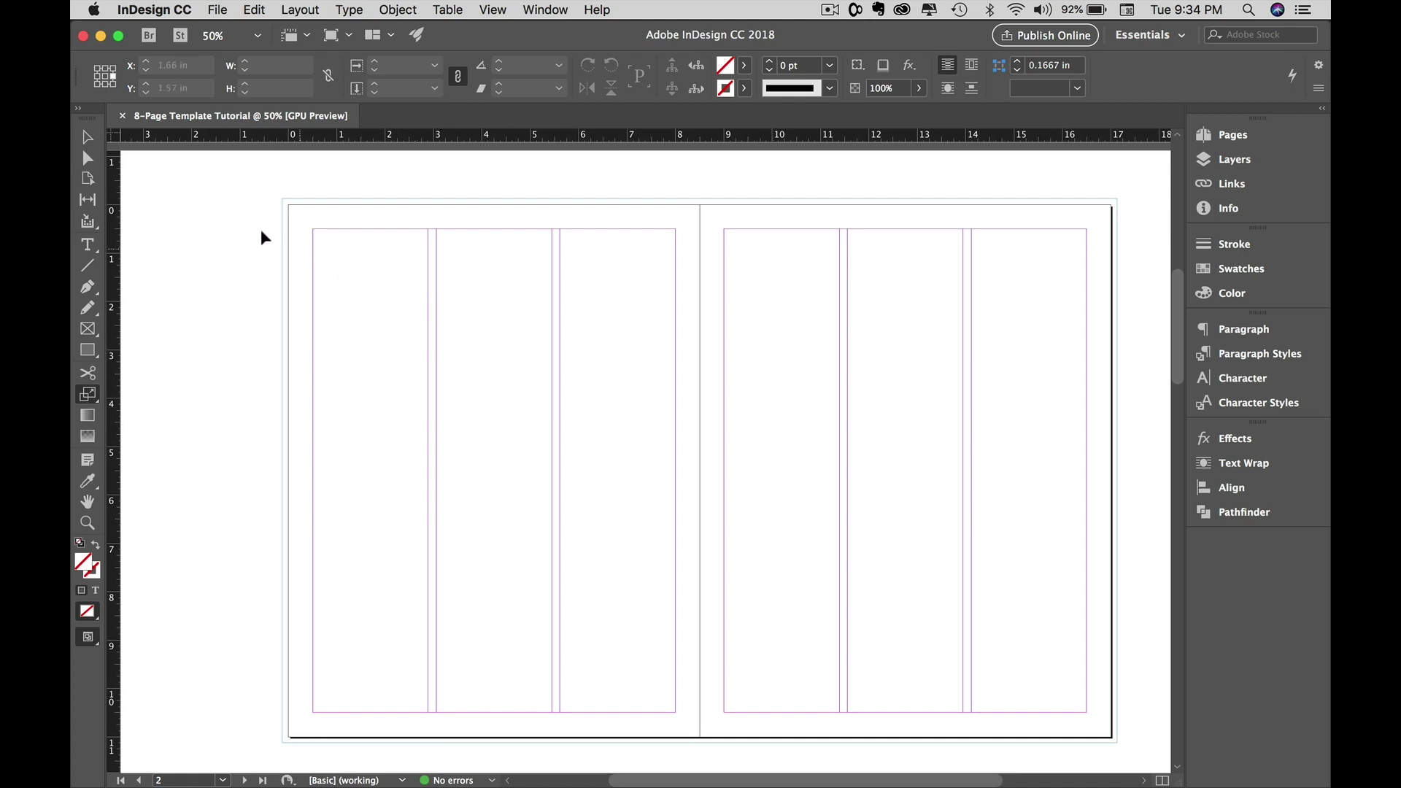
{"action": "left_click", "coordinate": [88, 245]}
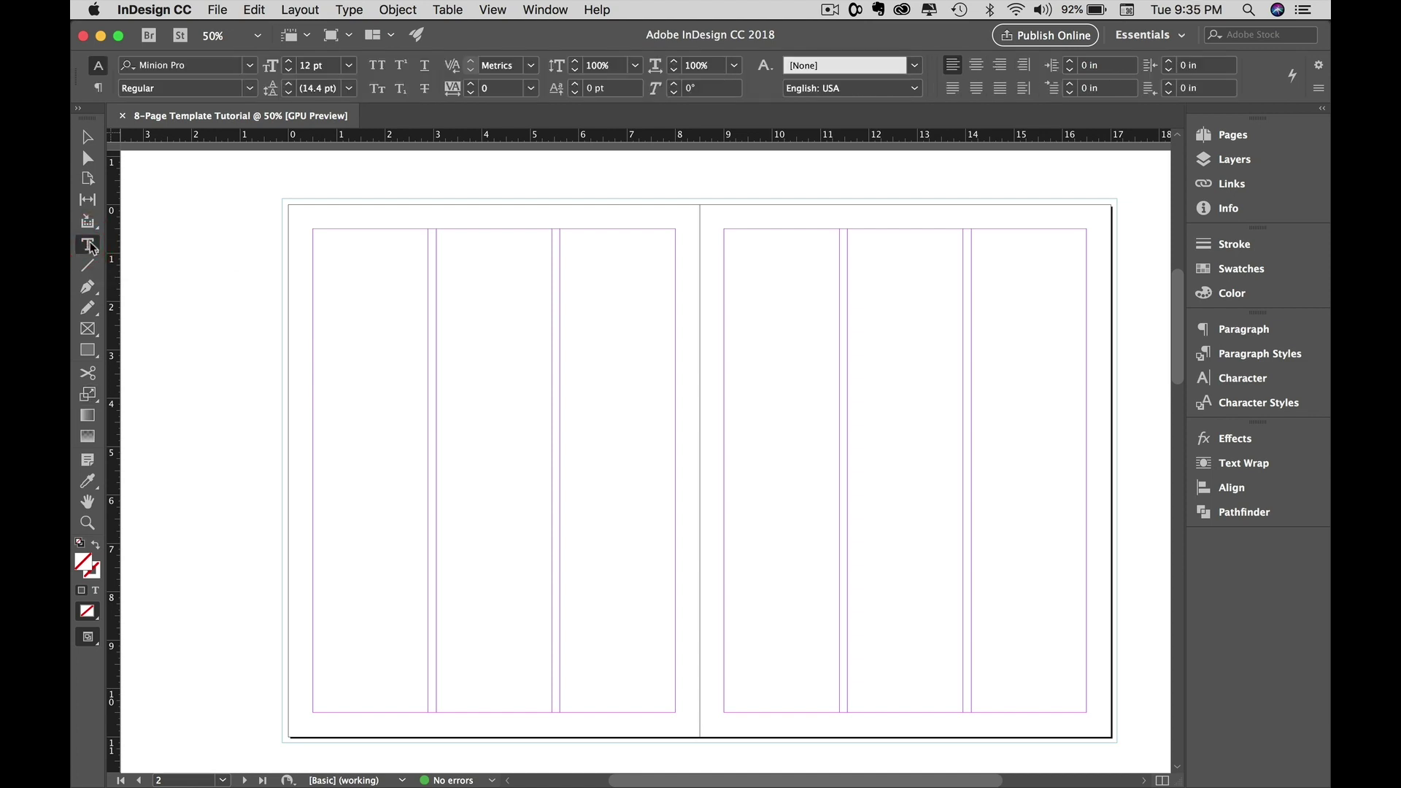
{"action": "left_click_drag", "start_coordinate": [310, 230], "coordinate": [549, 656]}
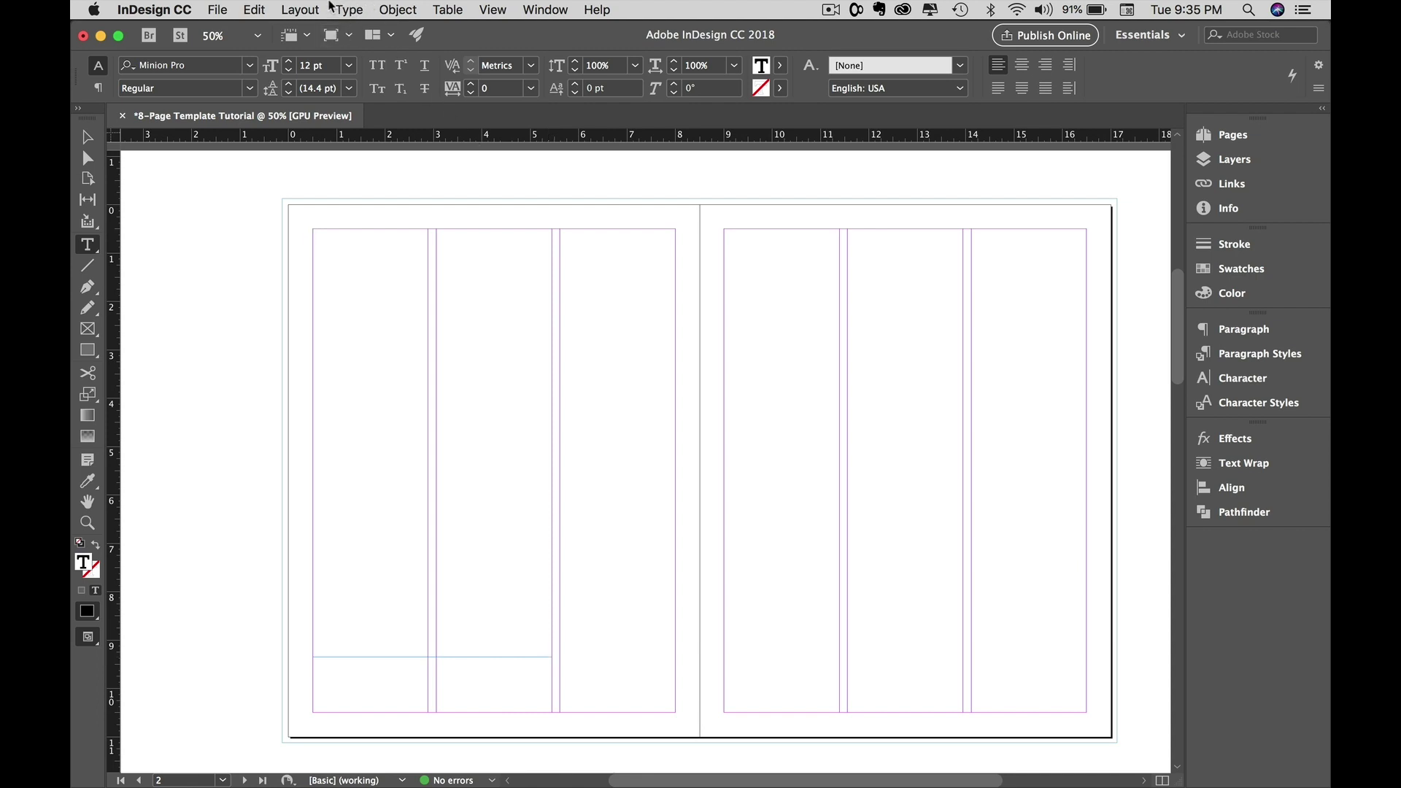
{"action": "left_click", "coordinate": [351, 10]}
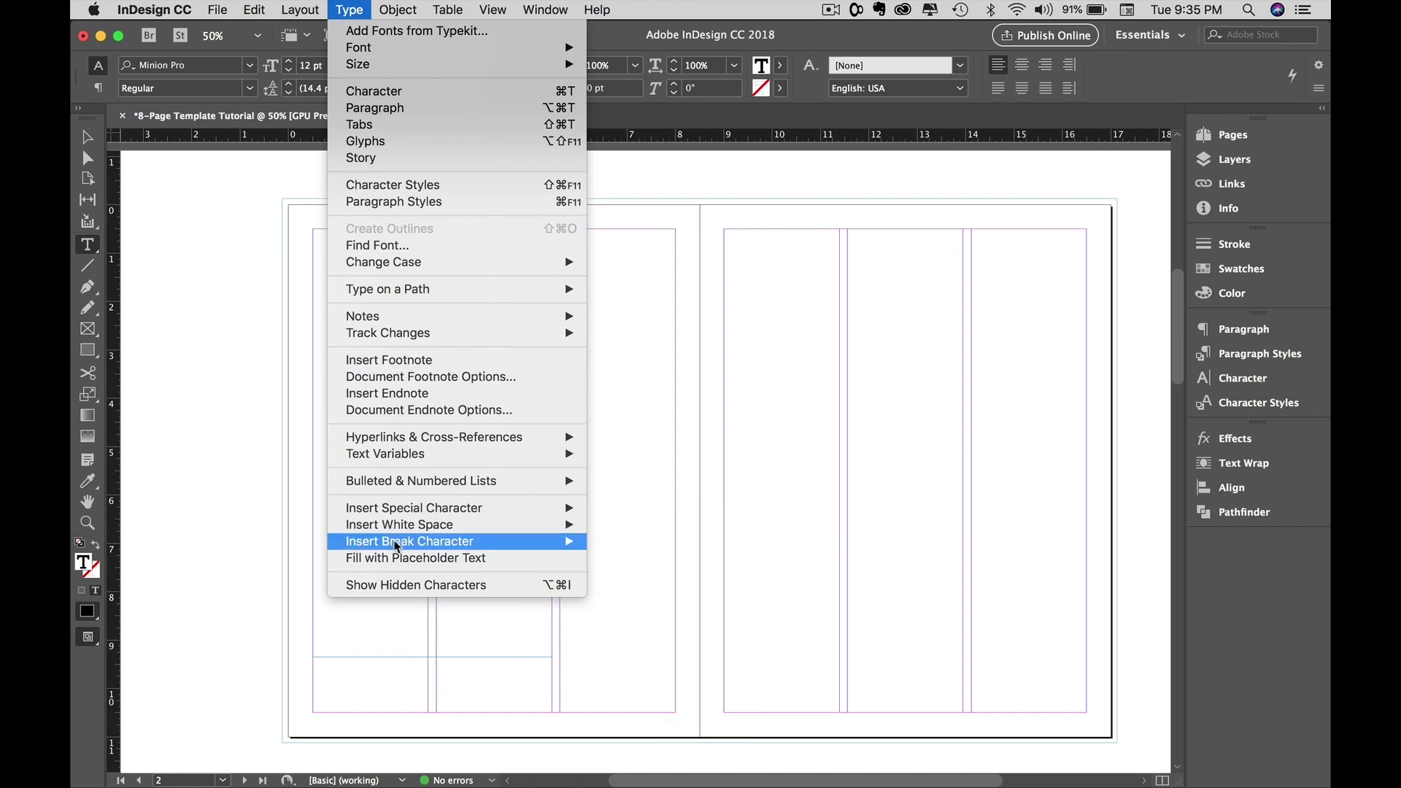
{"action": "left_click", "coordinate": [458, 559]}
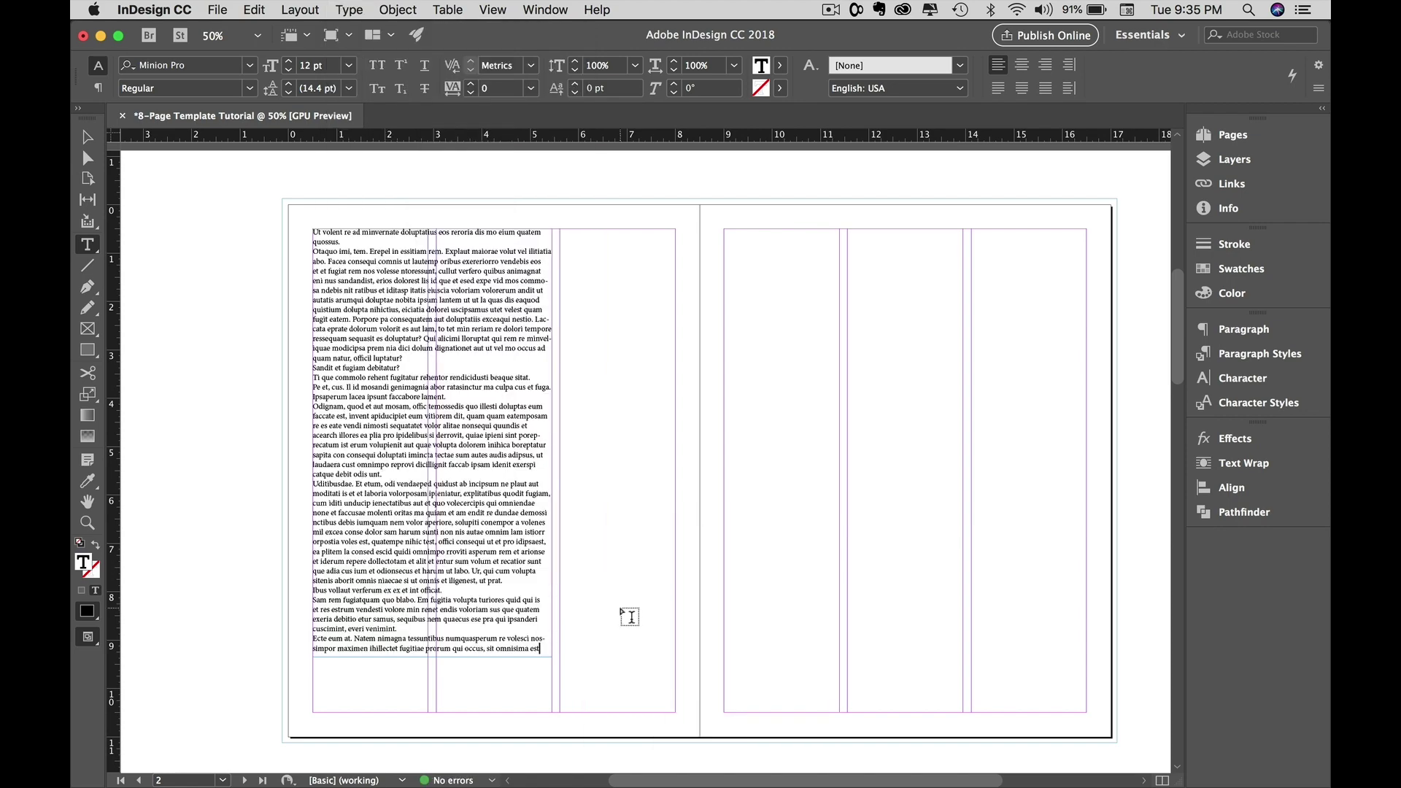
- Activate the Selection tool with the text frame selected and hide the page guides
{"action": "left_click", "coordinate": [89, 144]}
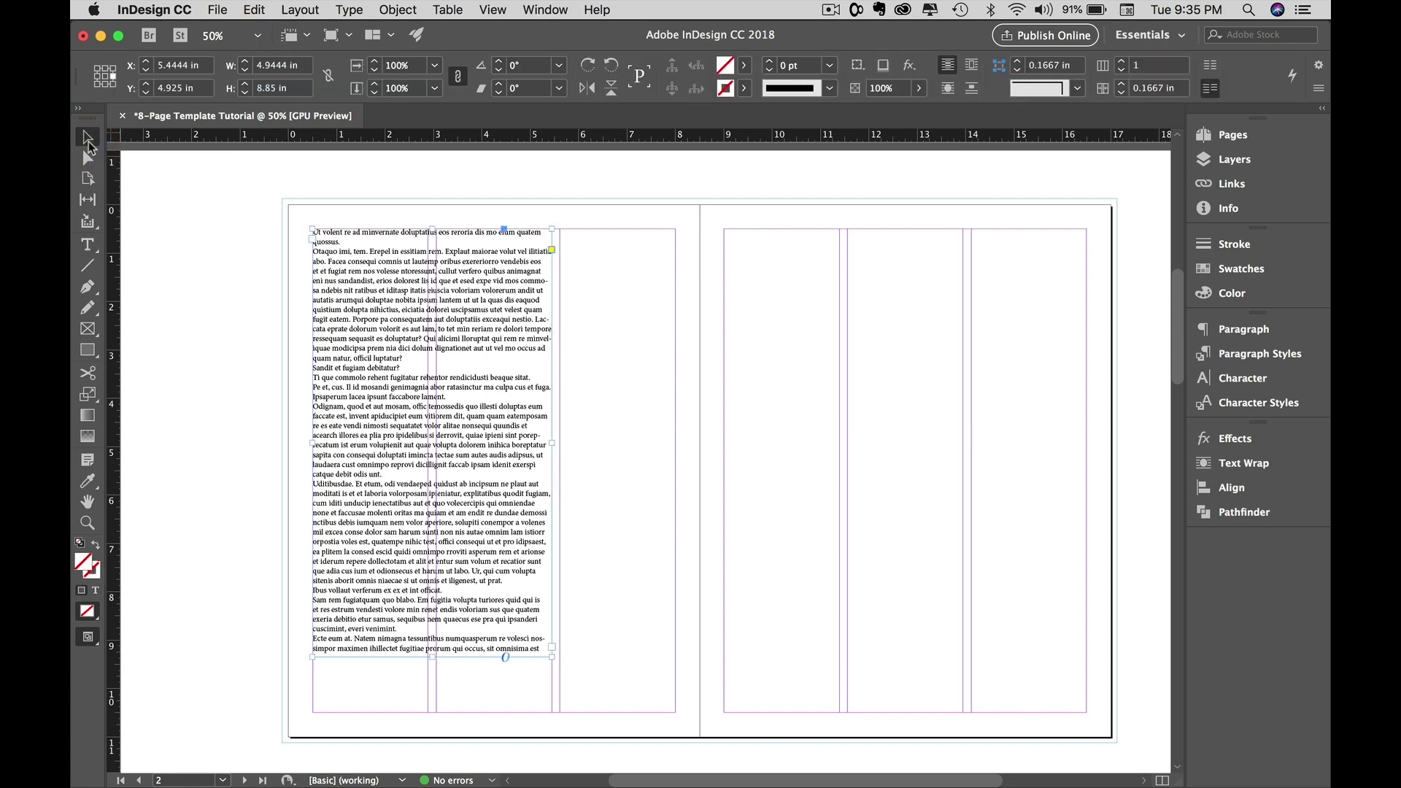
{"action": "key", "text": "super+semicolon"}
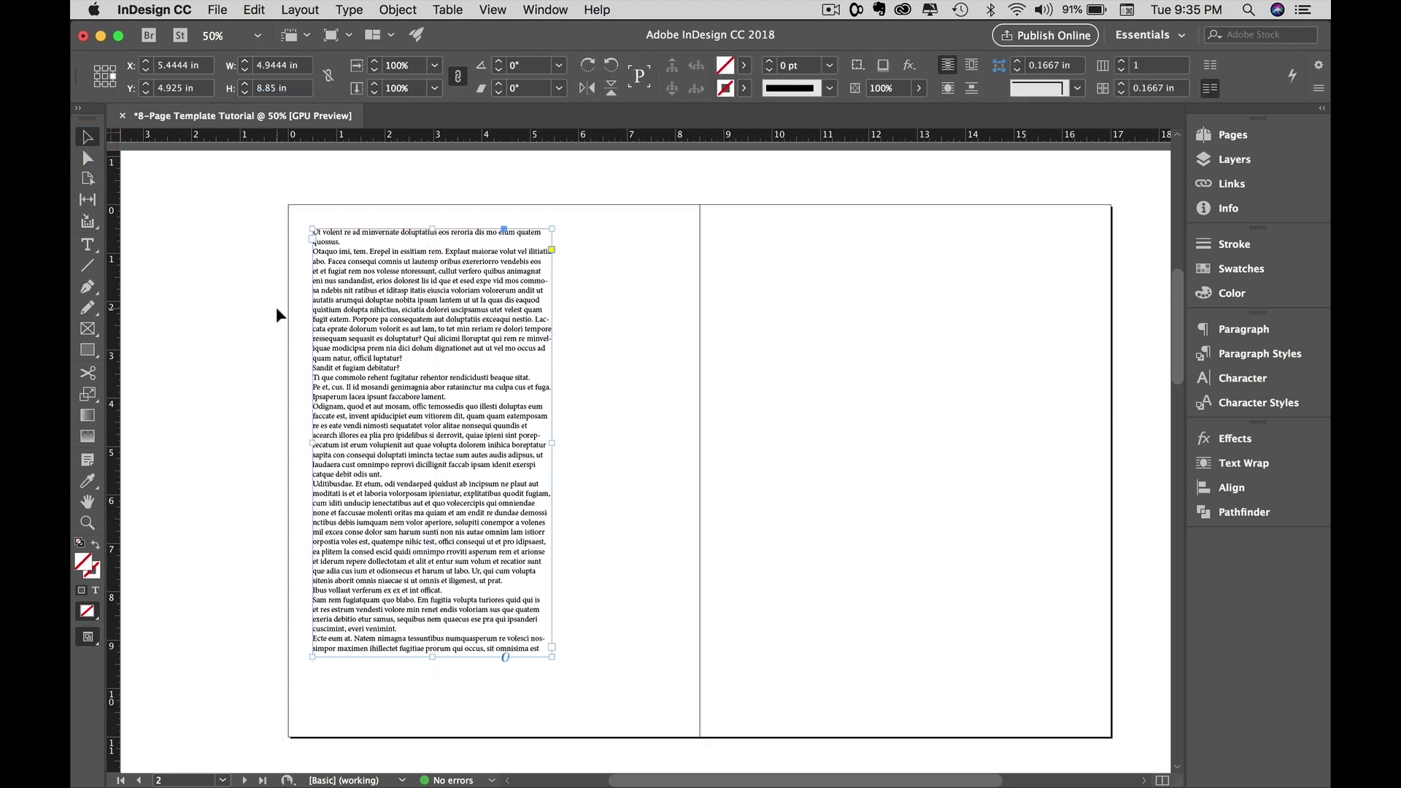
{"action": "key", "text": "super+1"}
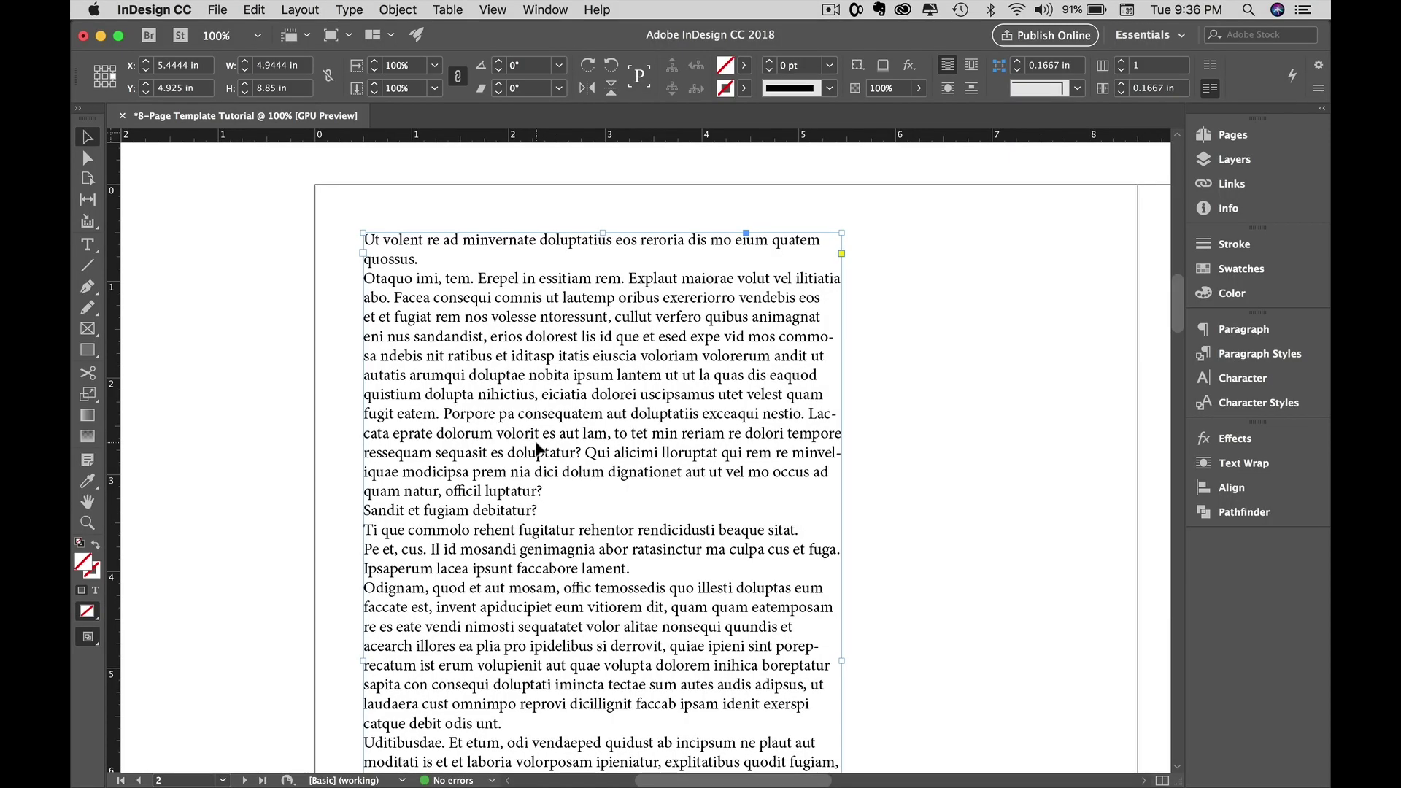
- Set all of the frame's placeholder text to 14 pt
{"action": "scroll", "coordinate": [536, 448], "scroll_direction": "down", "scroll_amount": 3}
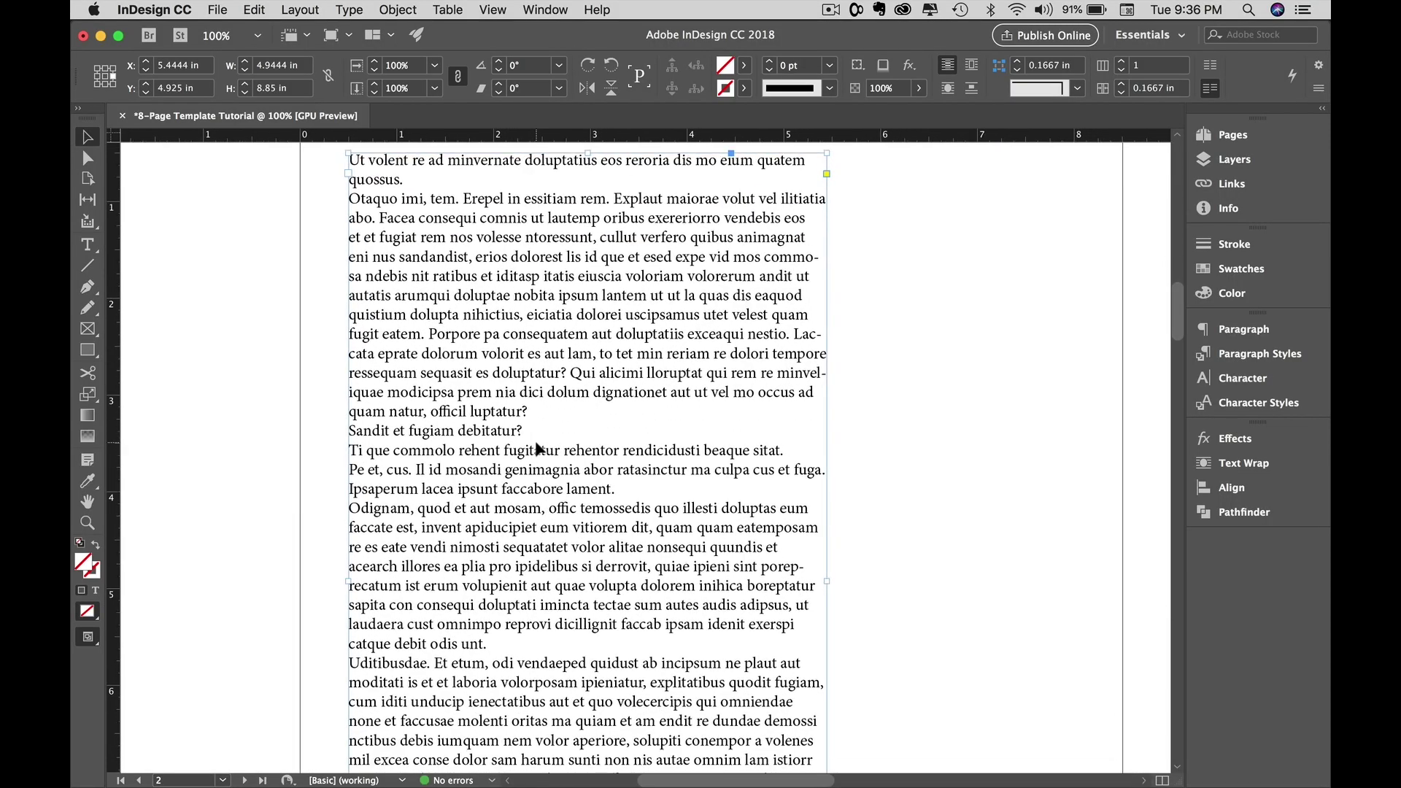
{"action": "scroll", "coordinate": [536, 442], "scroll_direction": "down", "scroll_amount": 6}
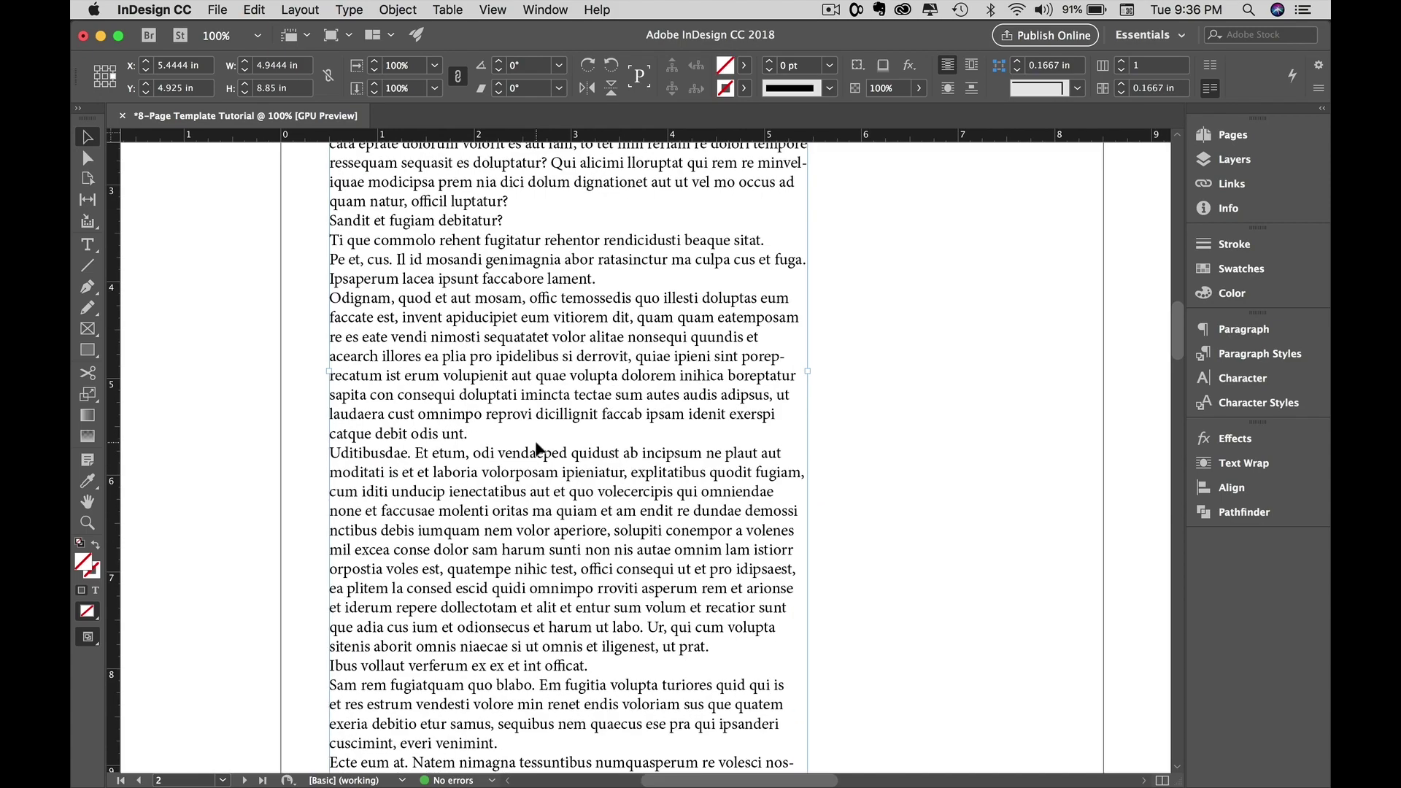
{"action": "scroll", "coordinate": [536, 448], "scroll_direction": "down", "scroll_amount": 2}
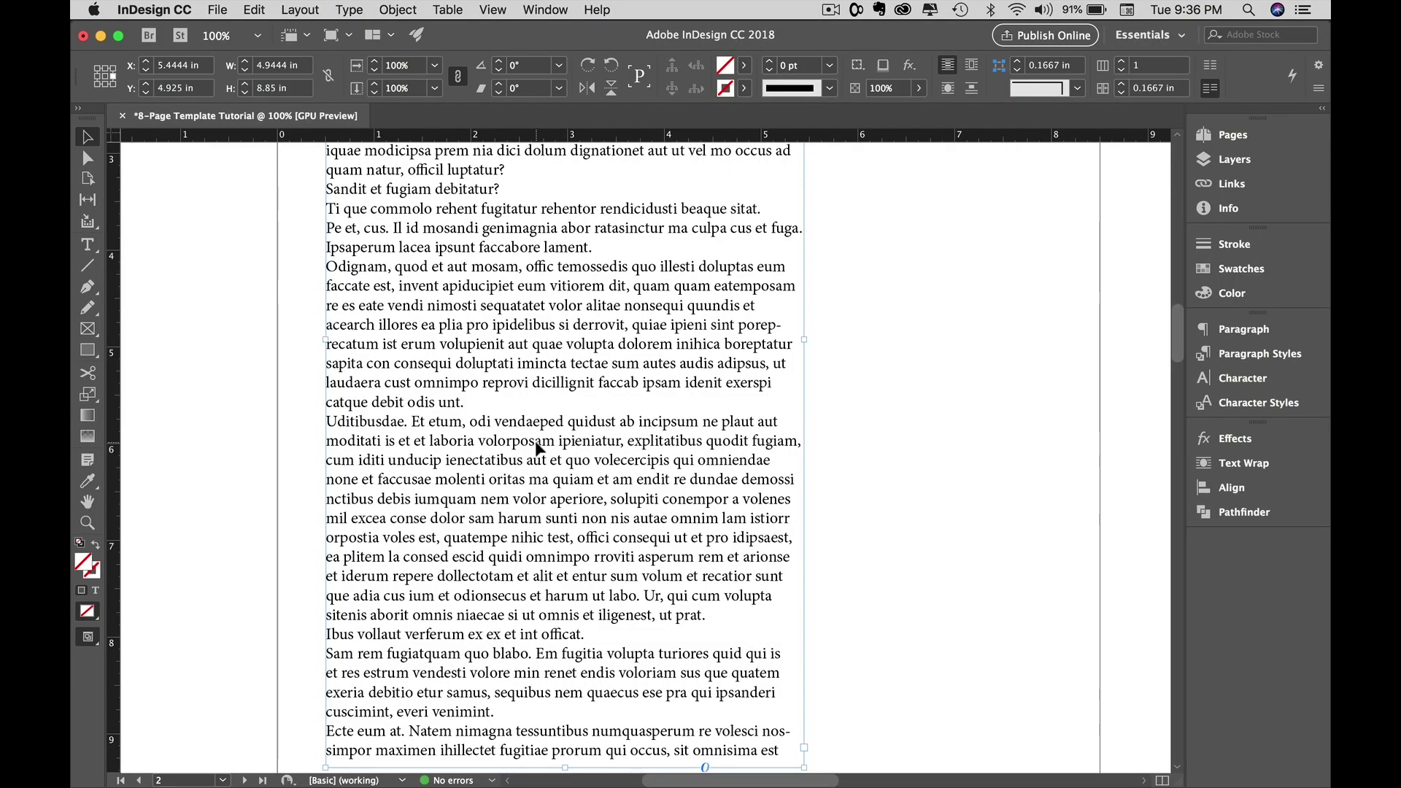
{"action": "triple_click", "coordinate": [537, 449]}
{"action": "key", "text": "super+a"}
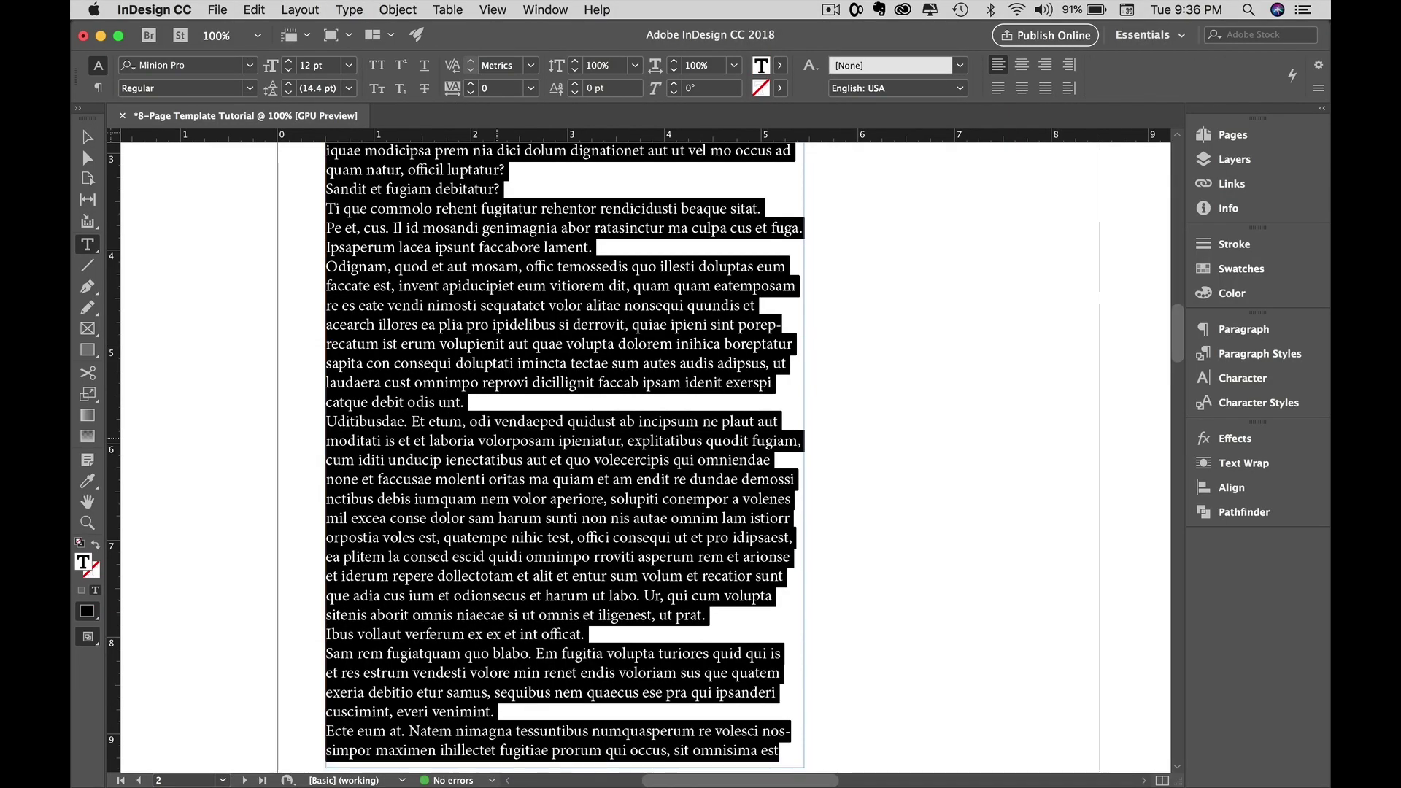
{"action": "key", "text": "super+minus"}
{"action": "key", "text": "super+shift+period"}
- Add a blank line after "Sandit et fugiam debitatur?" and delete that sentence and the "Ti que commolo" paragraph below it
{"action": "left_click", "coordinate": [503, 319]}
{"action": "key", "text": "Return"}
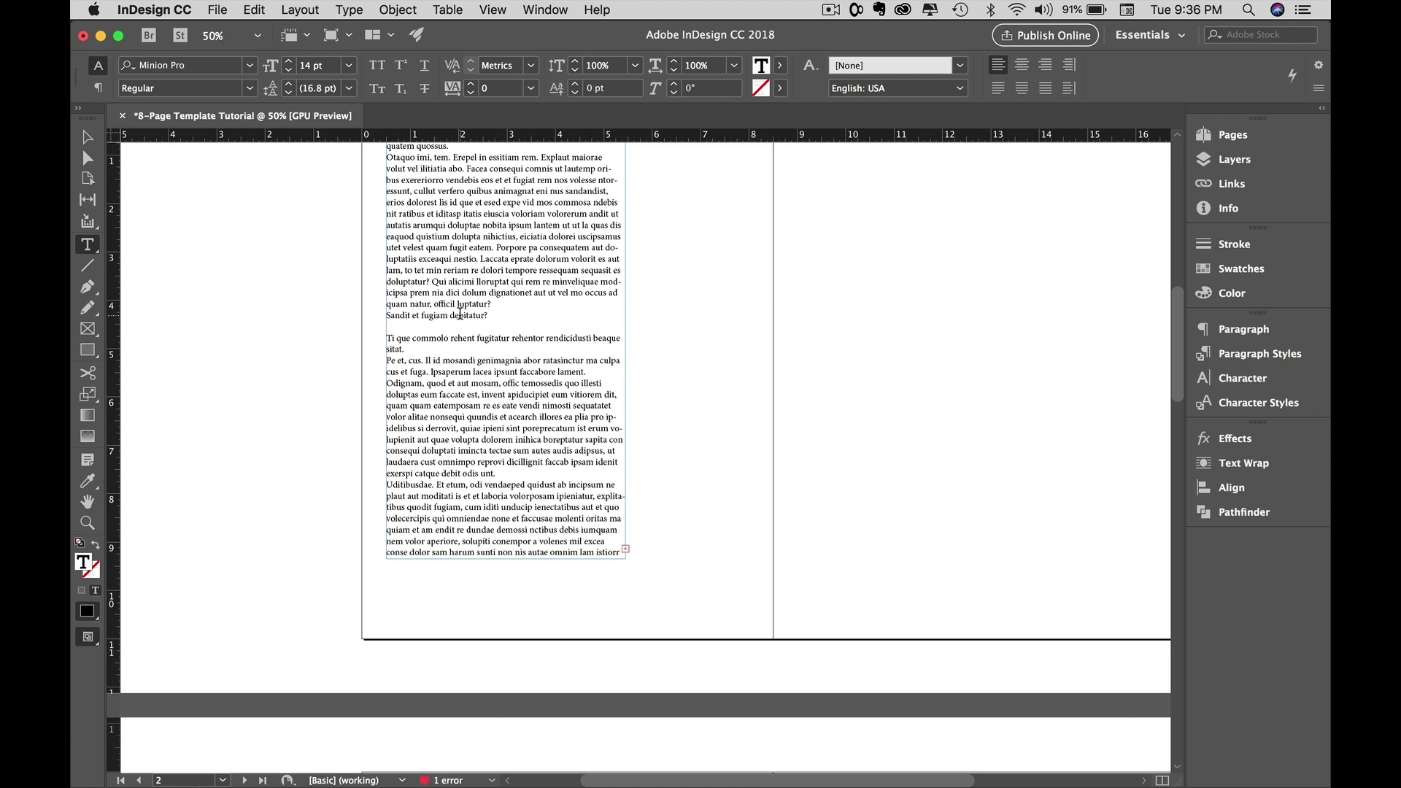
{"action": "triple_click", "coordinate": [459, 314]}
{"action": "key", "text": "BackSpace"}
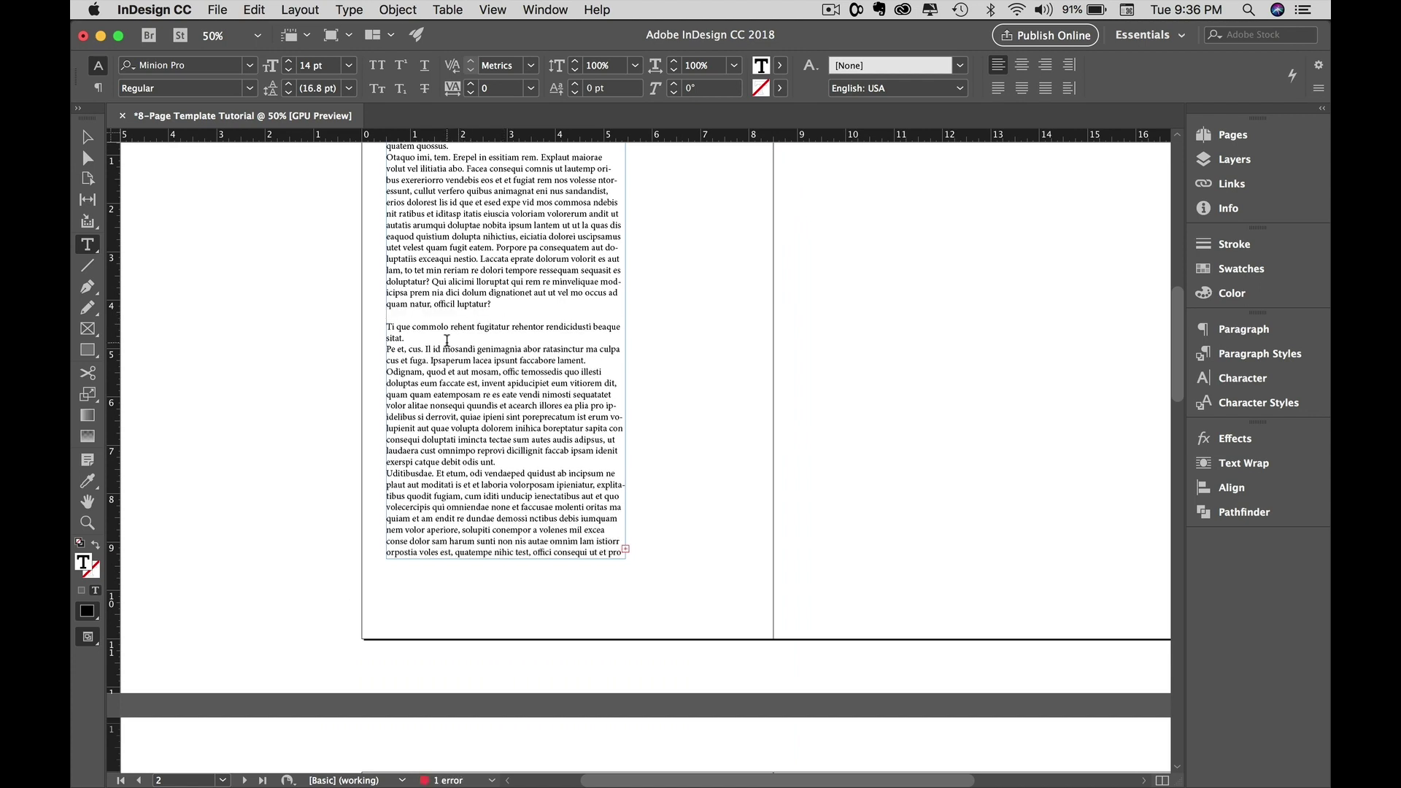
{"action": "triple_click", "coordinate": [399, 332]}
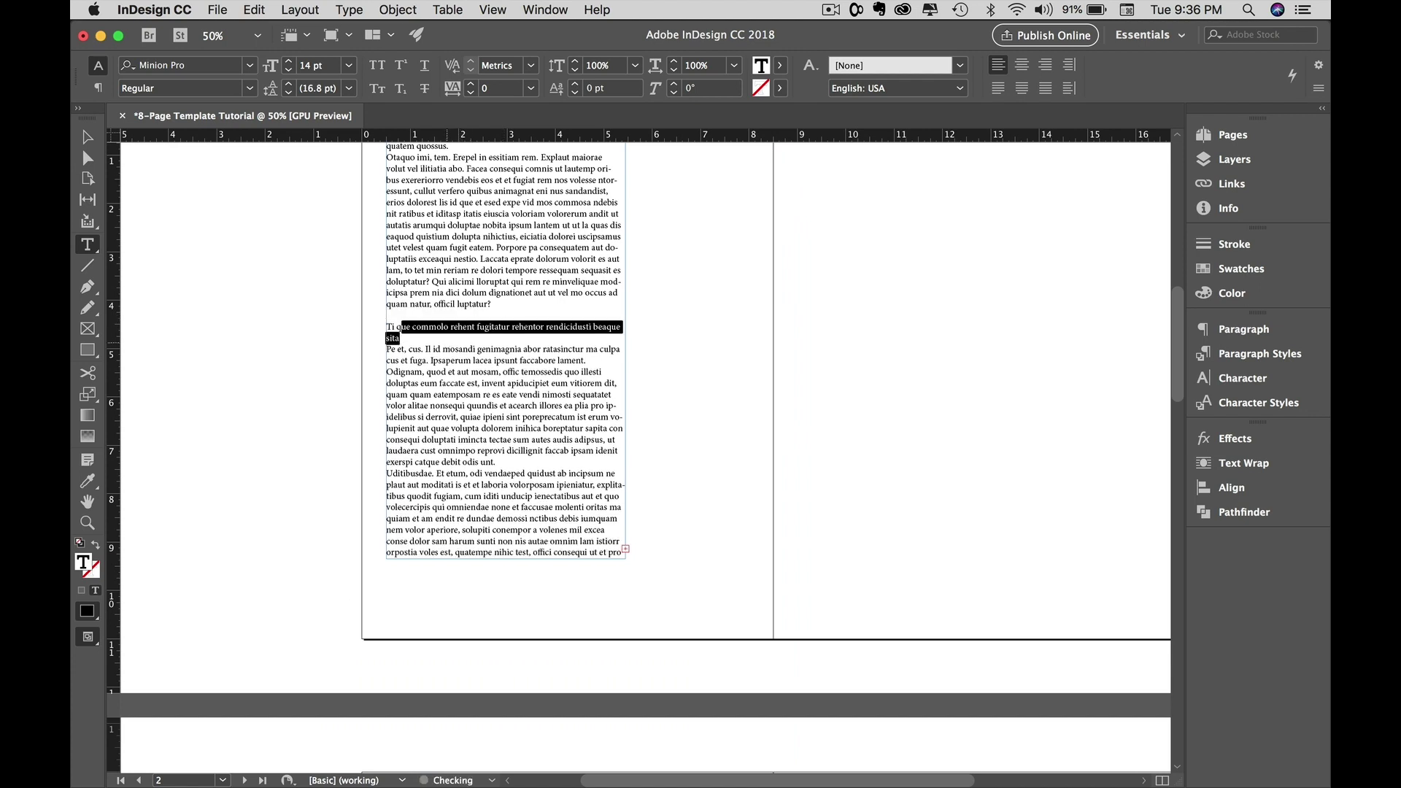
{"action": "key", "text": "BackSpace"}
{"action": "key", "text": "BackSpace"}
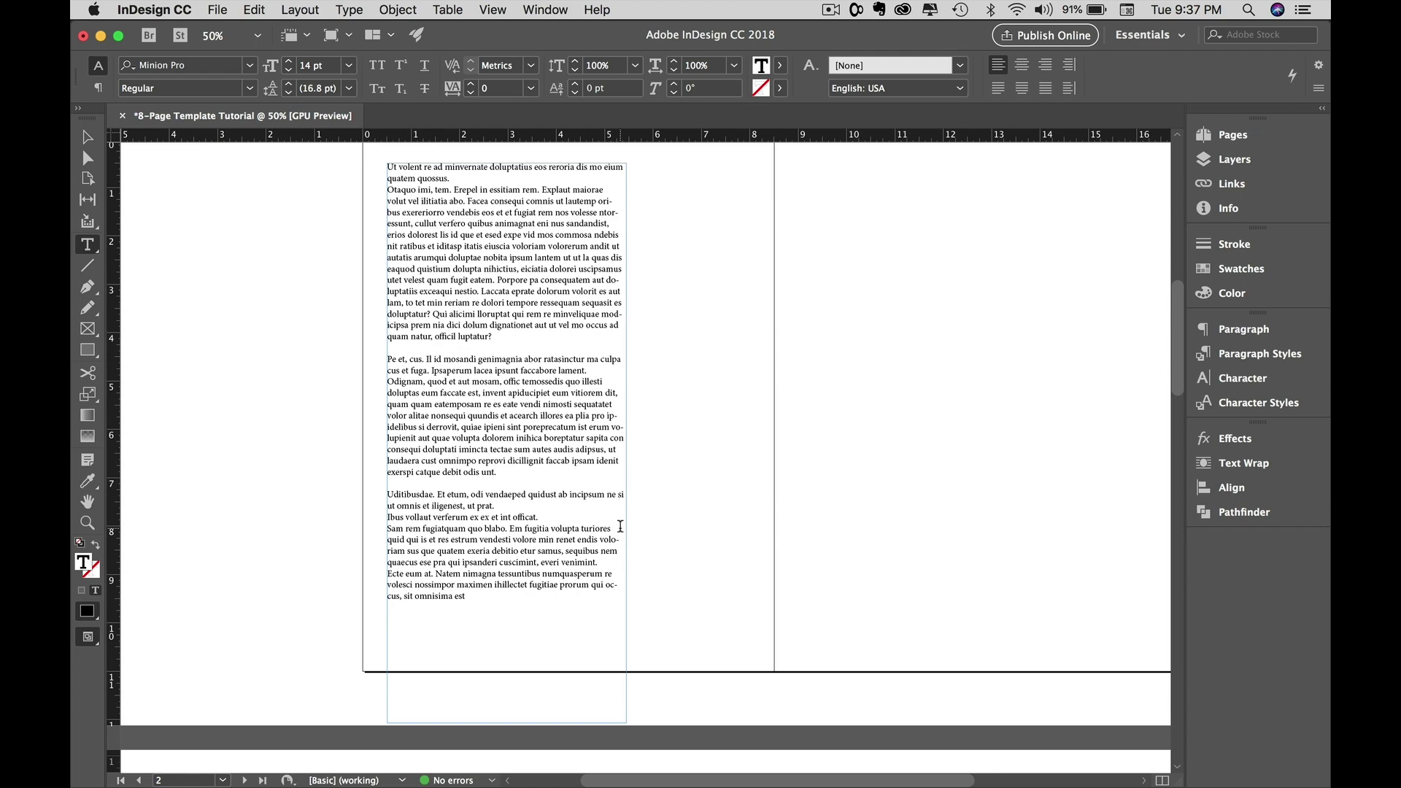
- Copy the long paragraph beginning "Otaquo imi, tem." from the text frame on page 2
{"action": "triple_click", "coordinate": [504, 263]}
{"action": "key", "text": "super+c"}
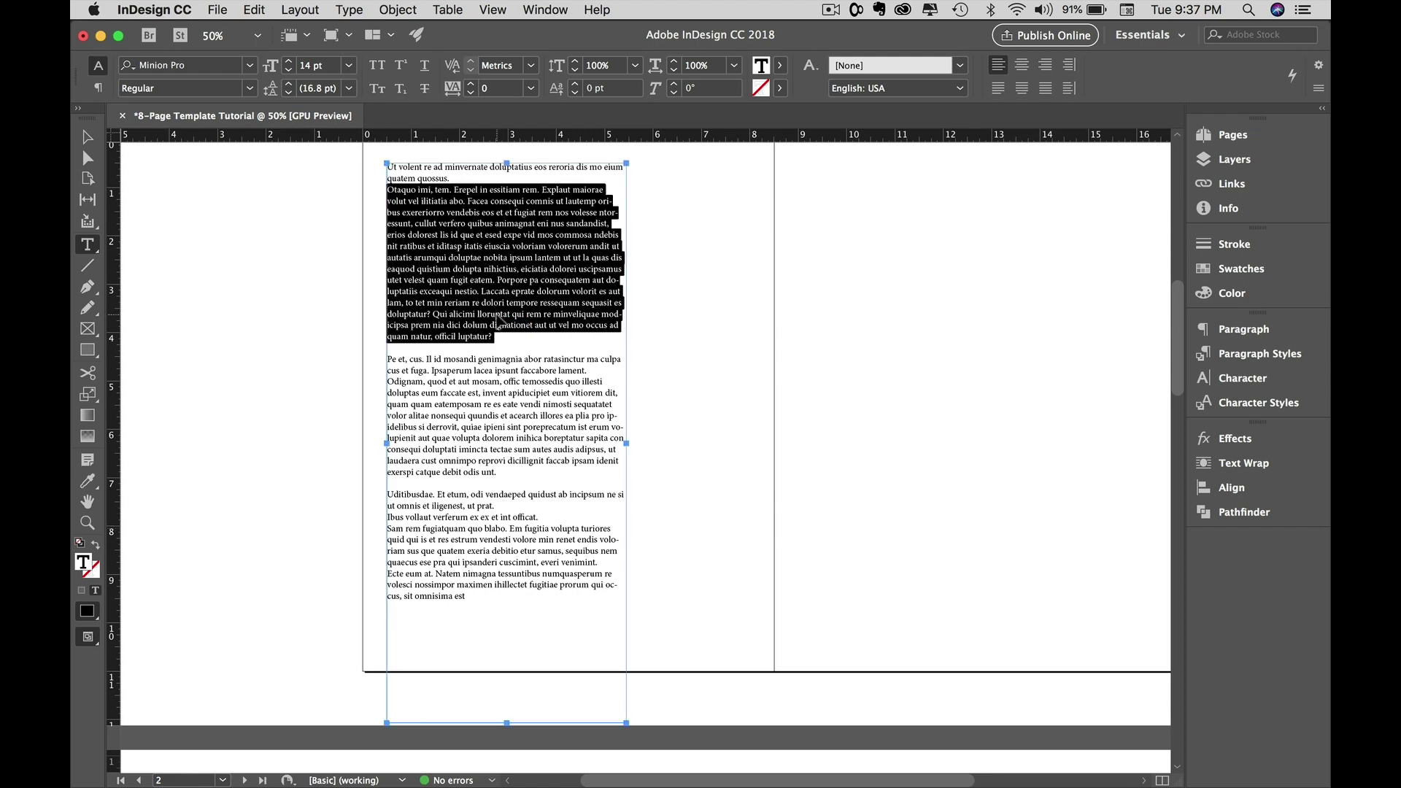
{"action": "key", "text": "Escape"}
- Paste the copied paragraph into a new text frame on the facing page and delete that frame
{"action": "left_click", "coordinate": [90, 246]}
{"action": "scroll", "coordinate": [855, 275], "scroll_direction": "right", "scroll_amount": 3}
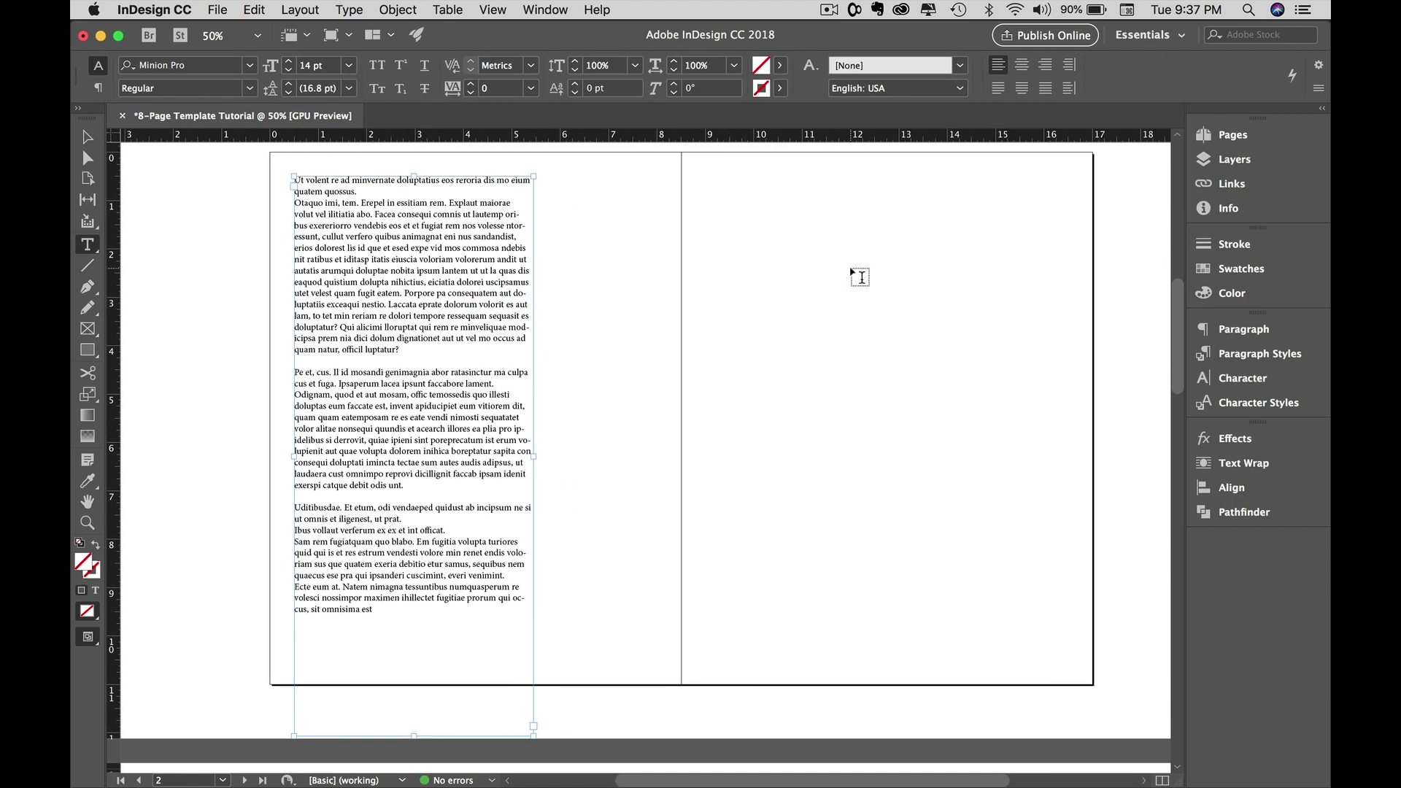
{"action": "left_click_drag", "start_coordinate": [725, 187], "coordinate": [933, 532]}
{"action": "key", "text": "super+v"}
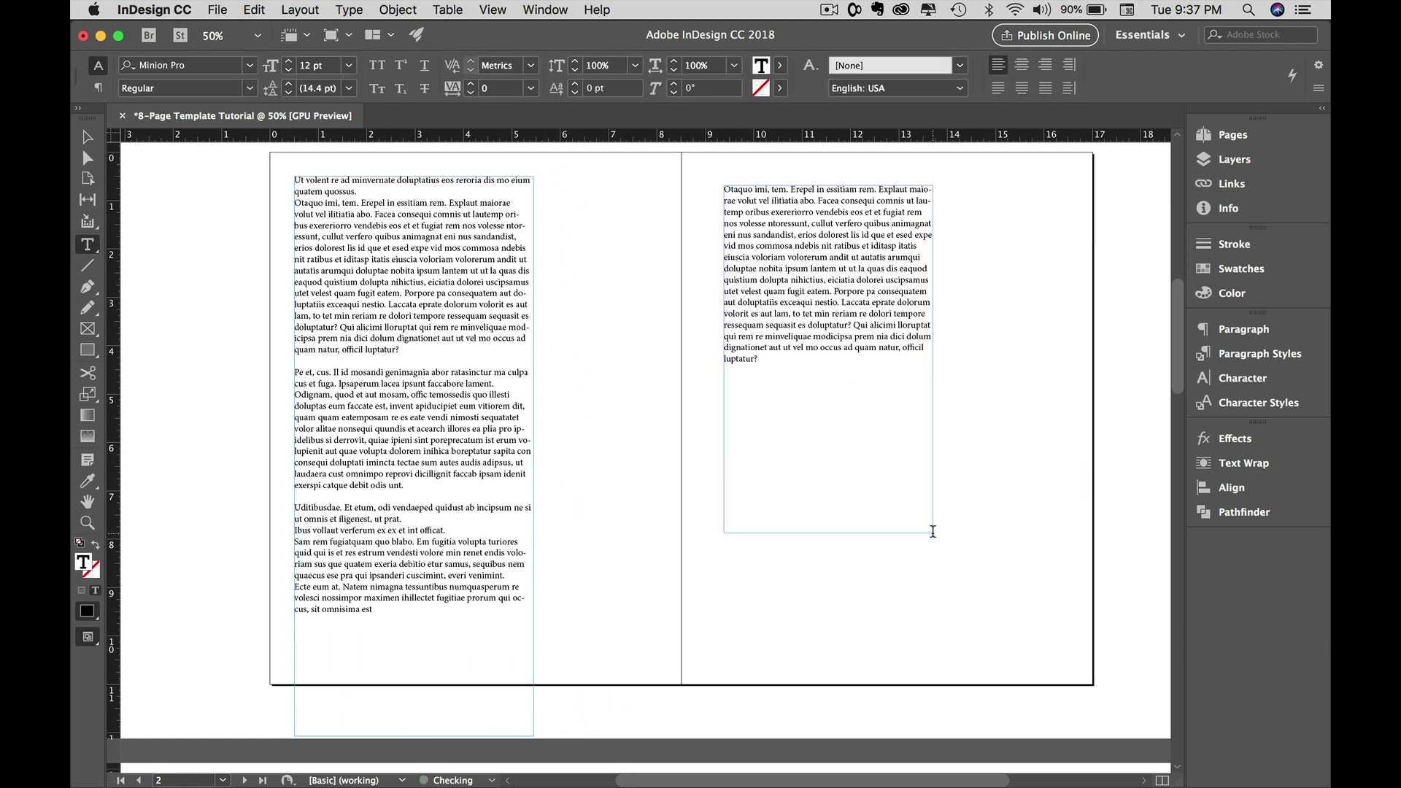
{"action": "key", "text": "Escape"}
{"action": "key", "text": "Delete"}
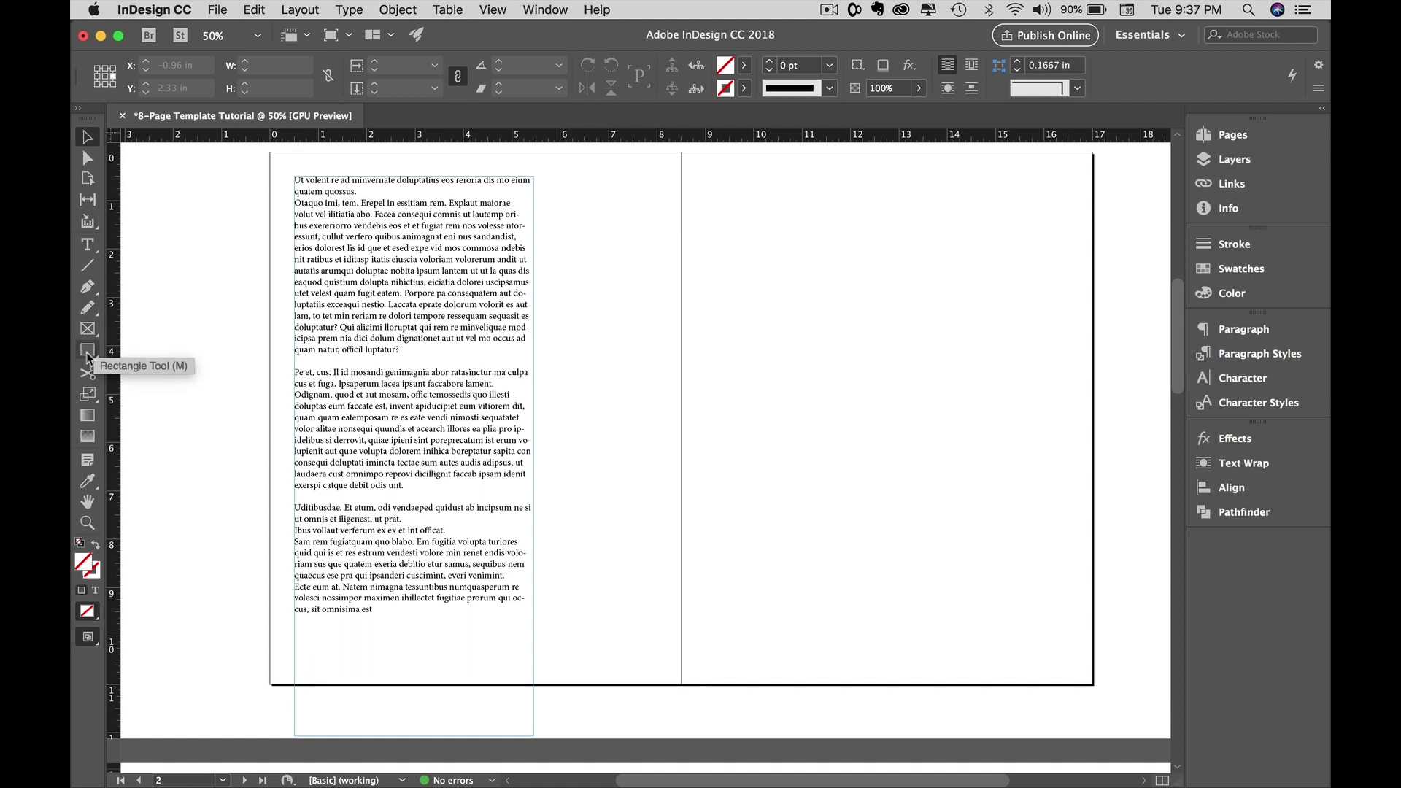
- Draw a rectangle frame about 5.37 in wide and 4.94 in high on the facing page and paste the copied paragraph into it as text
{"action": "key", "text": "f"}
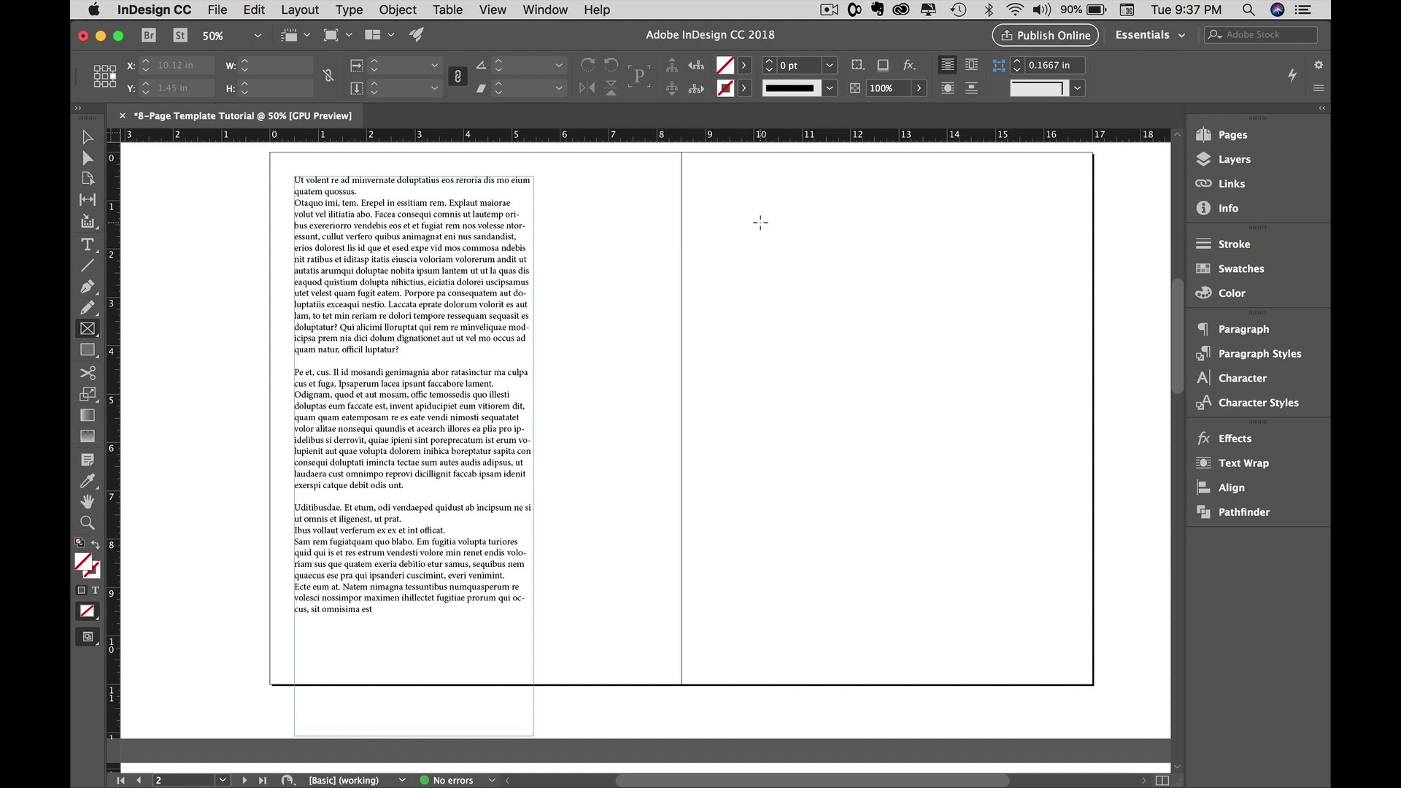
{"action": "mouse_move", "coordinate": [724, 196]}
{"action": "left_mouse_down"}
{"action": "mouse_move", "coordinate": [961, 380]}
{"action": "mouse_move", "coordinate": [984, 436]}
{"action": "left_mouse_up"}
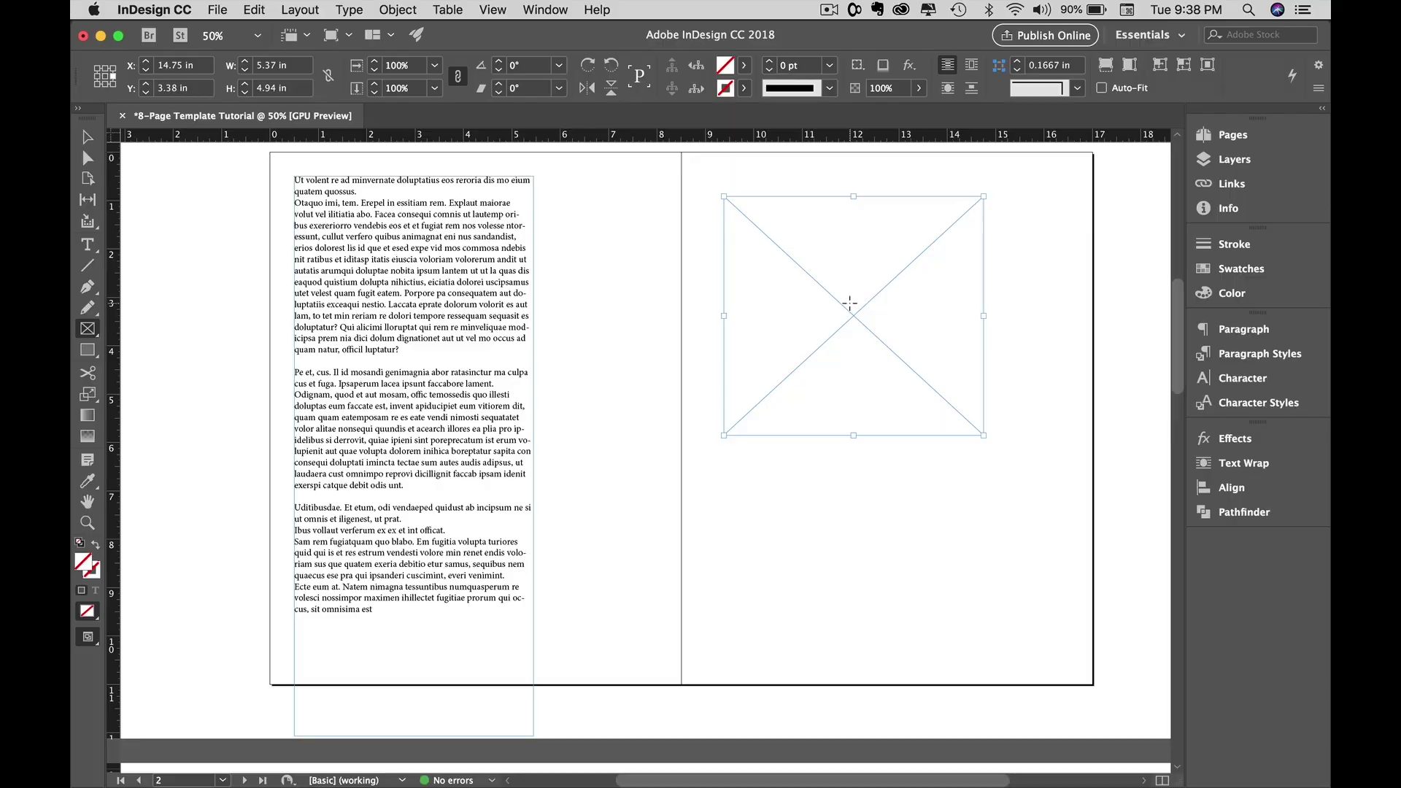
{"action": "key", "text": "t"}
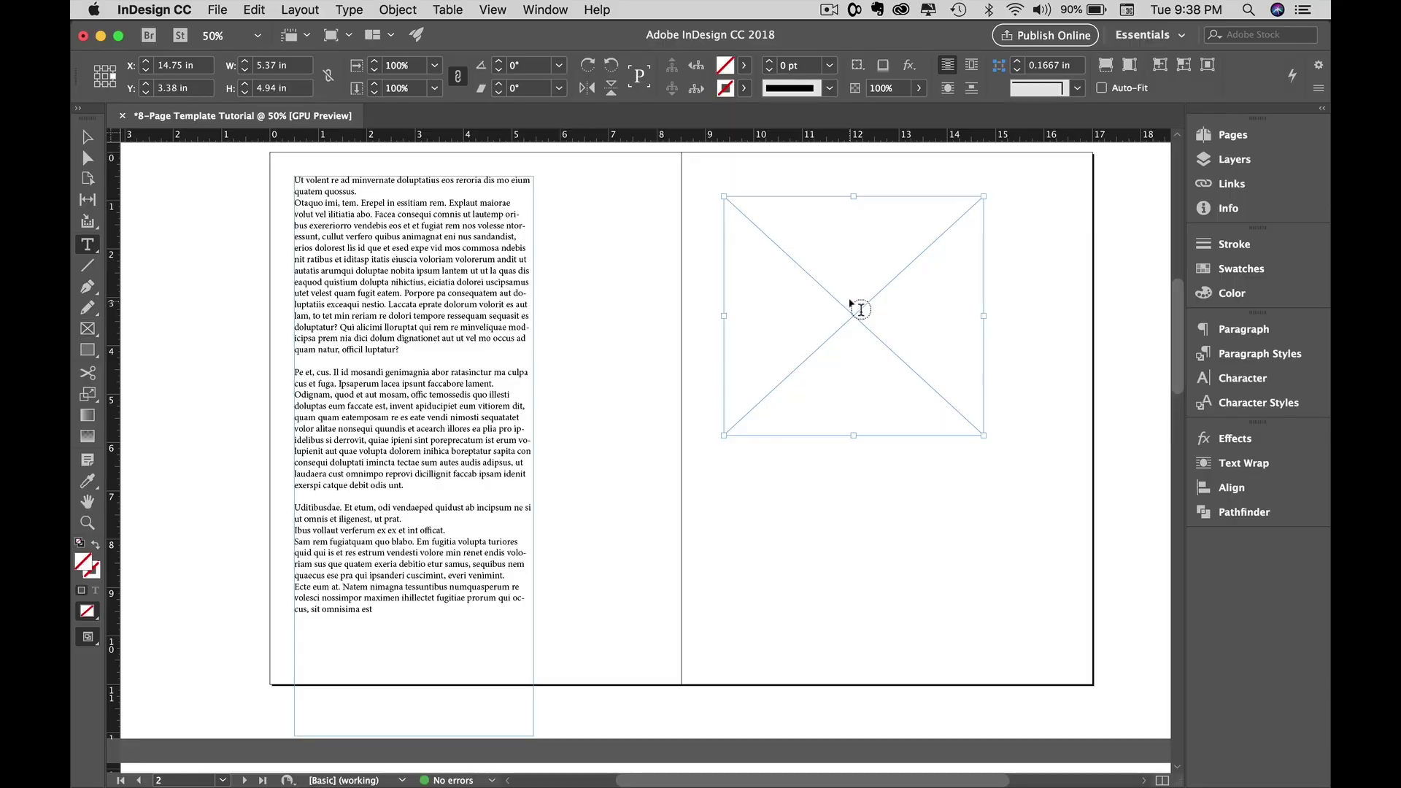
{"action": "left_click", "coordinate": [788, 295]}
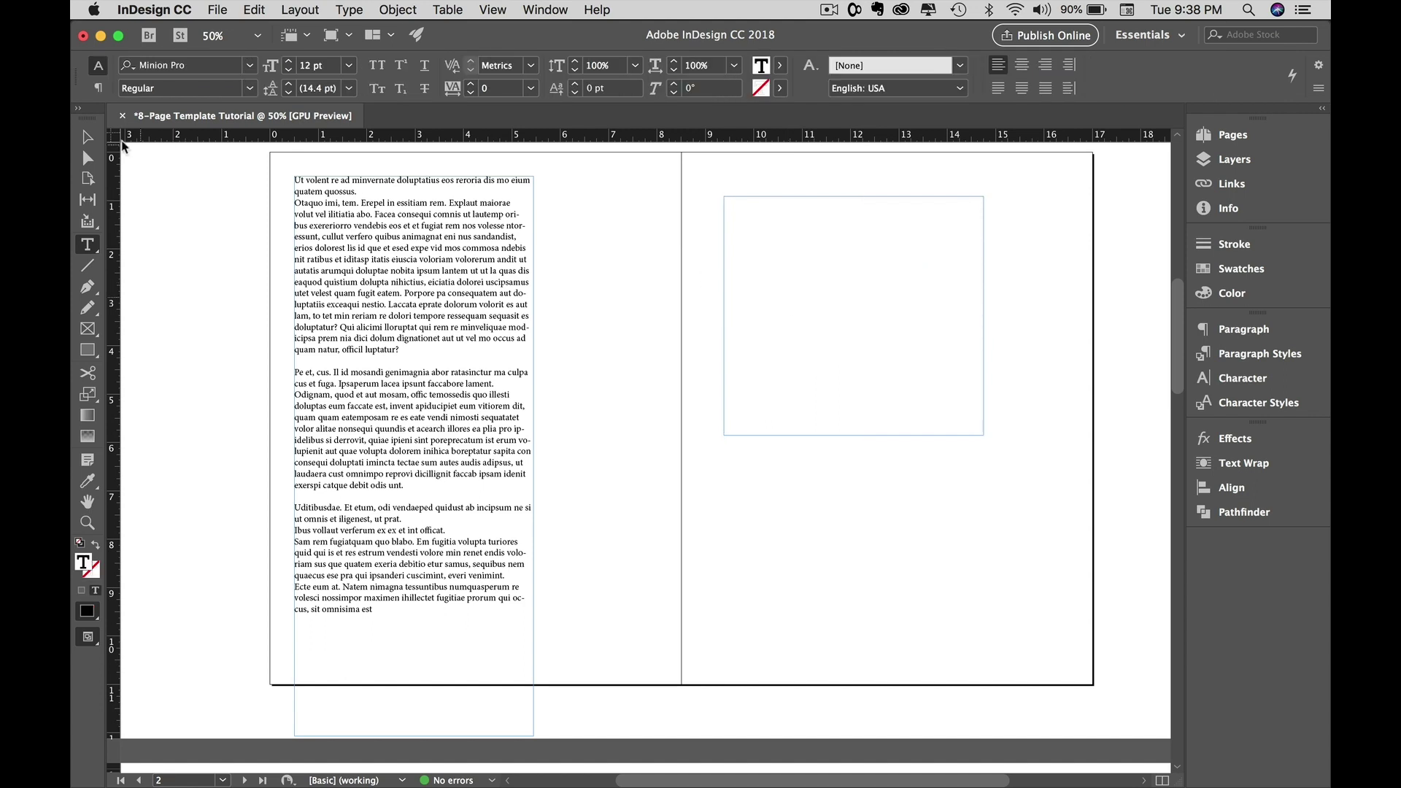
{"action": "key", "text": "super+z"}
{"action": "left_click", "coordinate": [749, 273]}
{"action": "type", "text": "Otaquo imi, tem. Erepel in essitiam rem. Explaut maiorae volut vel ilitiatia abo. Facea consequi comnis ut lautemp oribus exereriorro vendebis eos et et fugiat rem nos volesse ntoressunt, cullut verfero quibus animagnat eni nus sandandist, erios dolorest lis id que et esed expe vid mos commosa ndebis nit ratibus et iditasp itatis eiuscia voloriam volorerum andit ut autatis arumqui doluptae nobita ipsum lantem ut ut la quas dis eaquod quistium dolupta nihictius, eiciatia dolorei uscipsamus utet velest quam fugit eatem. Porpore pa consequatem aut doluptatiis exceaqui nestio. Laccata eprate dolorum volorit es aut lam, to tet min reriam re dolori tempore ressequam sequasit es doluptatur? Qui alicimi lloruptat qui rem re minveliquae modicipsa prem nia dici dolum dignationet aut ut vel mo occus ad quam natur, officil luptatur?\\n"}
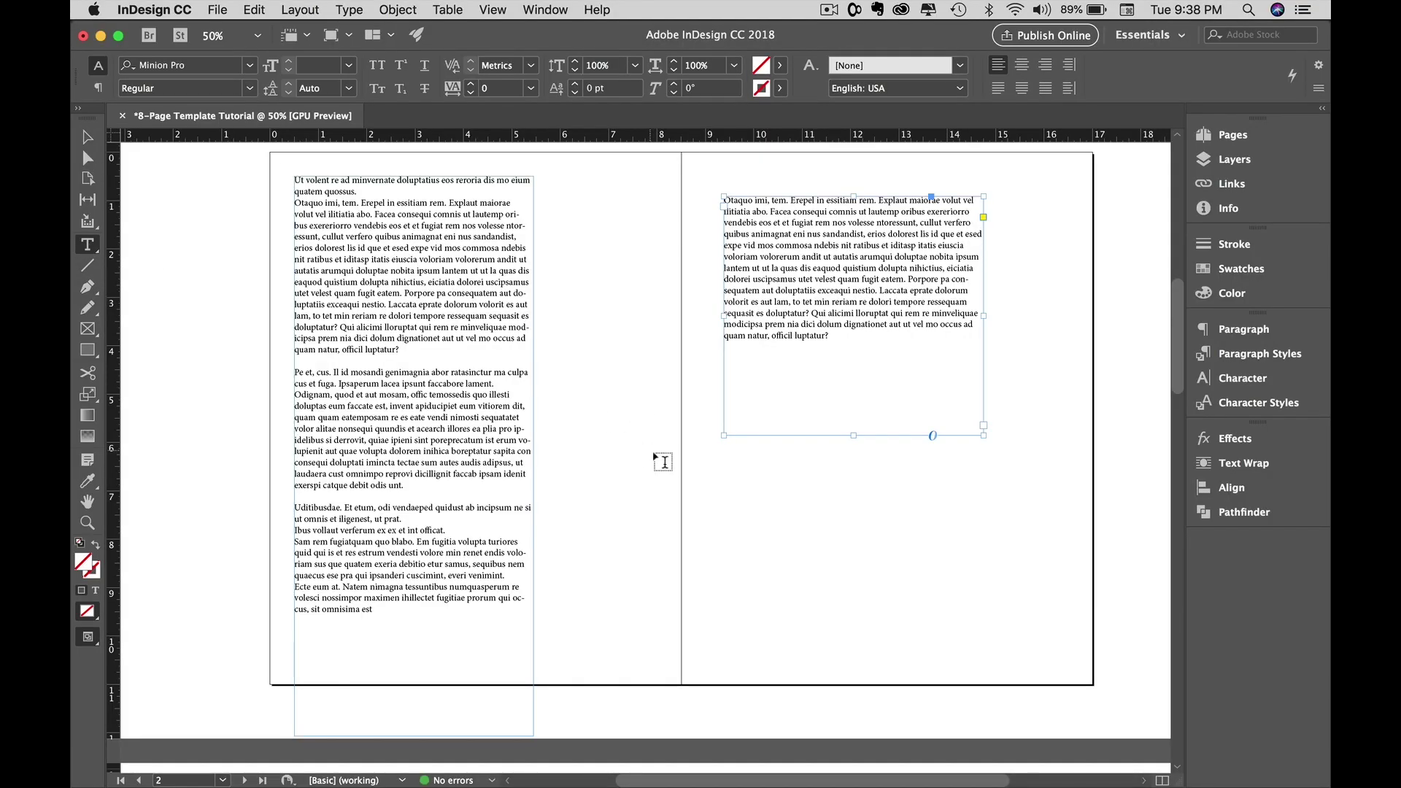
- Try placing lucas-lenzi-573687-unsplash.jpg in a new text frame below the existing text frame on the facing page, and undo it
{"action": "left_click_drag", "start_coordinate": [724, 461], "coordinate": [1001, 645]}
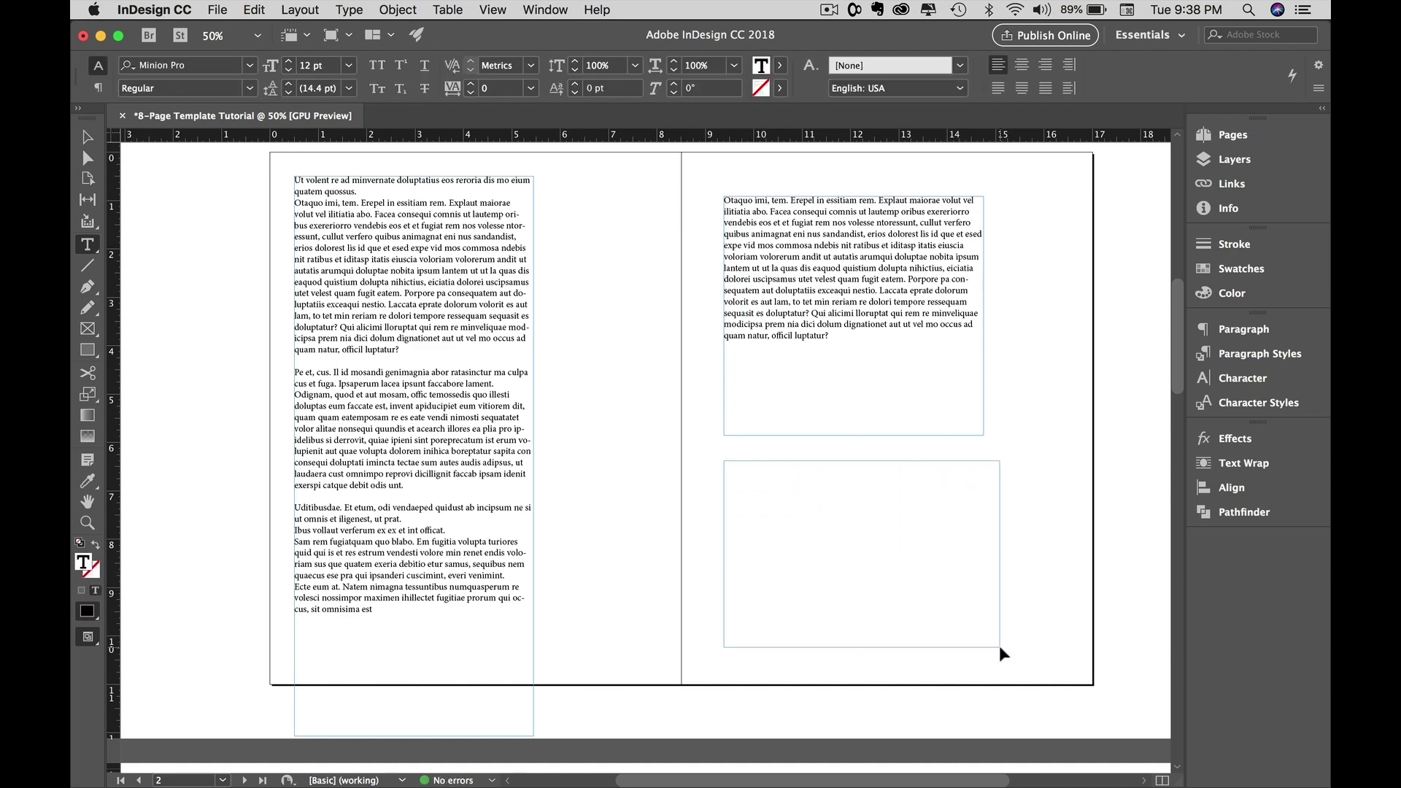
{"action": "key", "text": "super+d"}
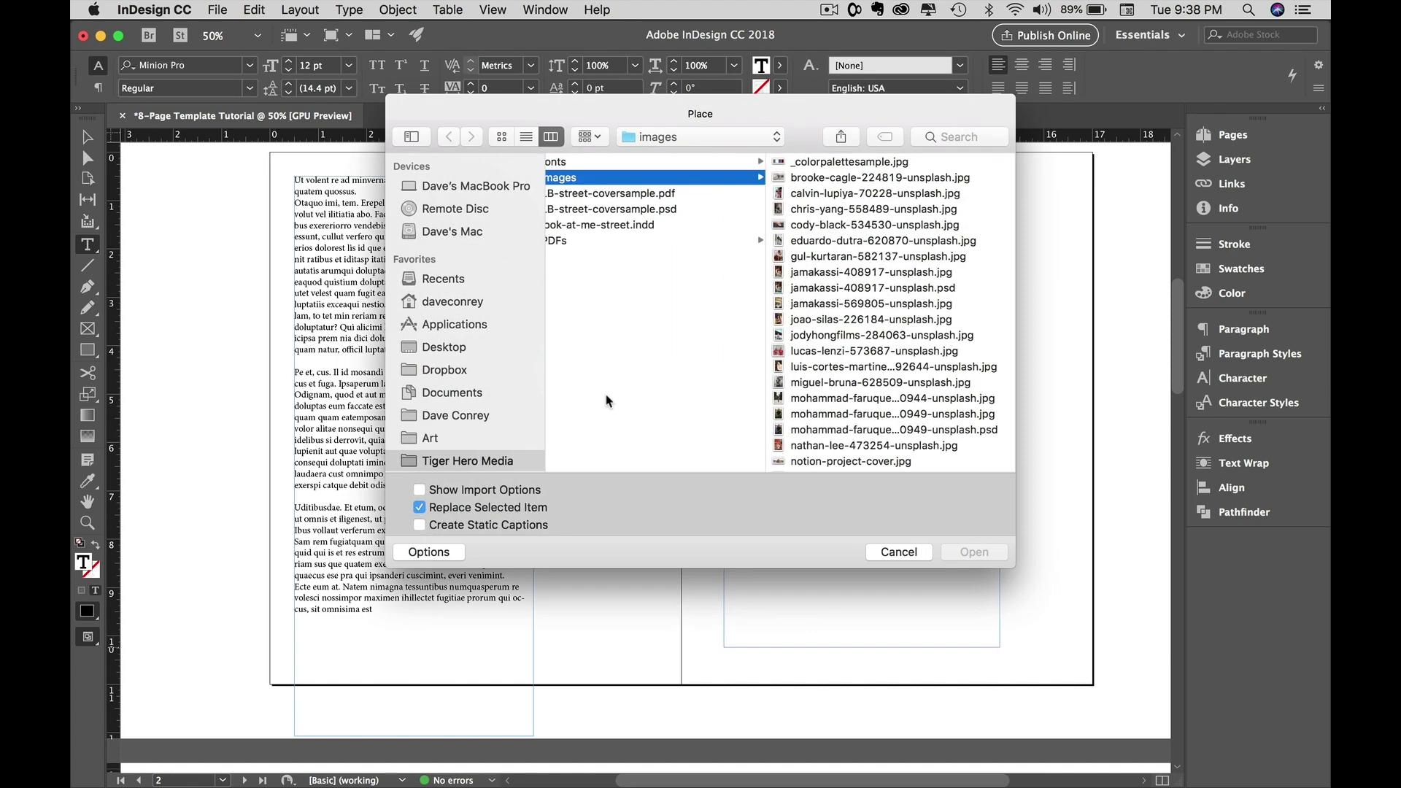
{"action": "left_click", "coordinate": [836, 356]}
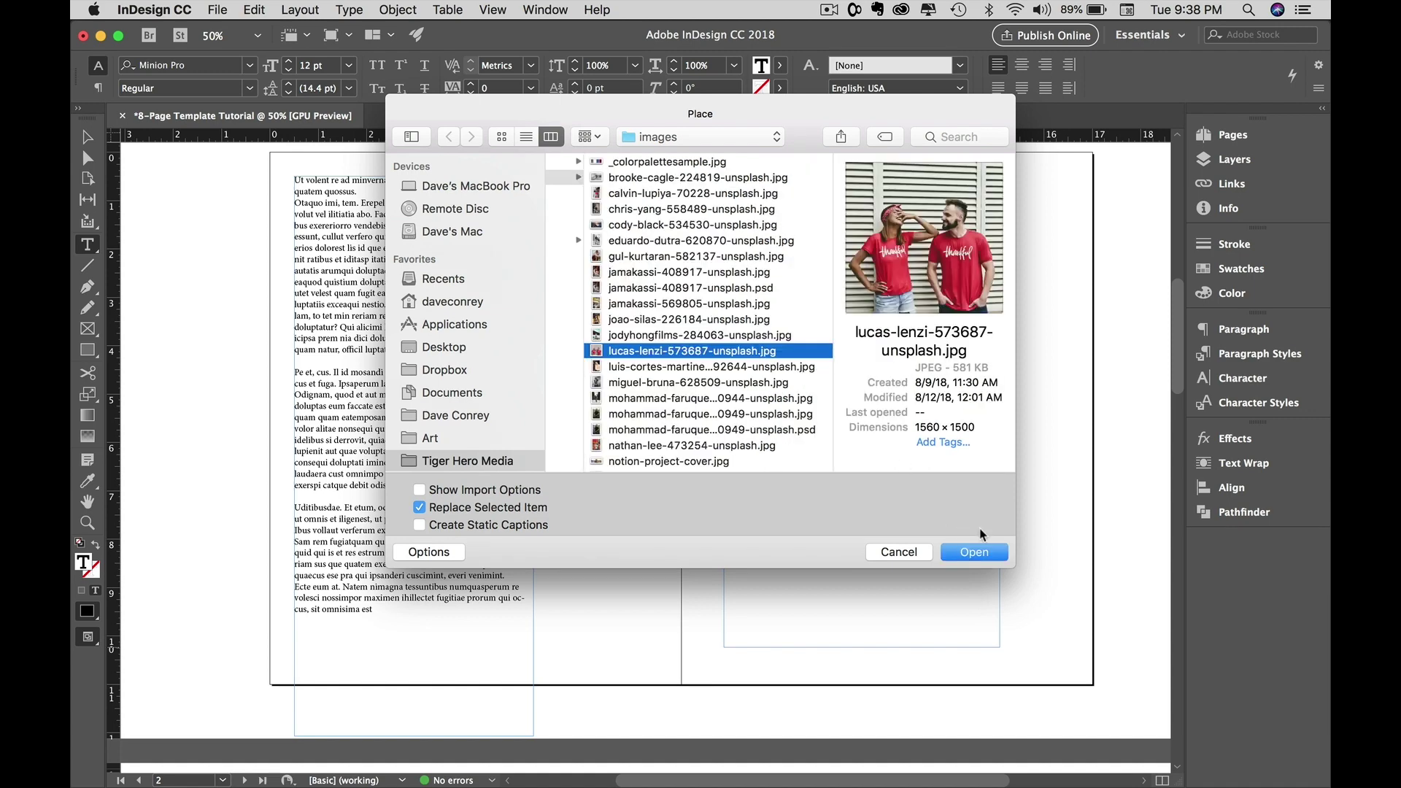
{"action": "left_click", "coordinate": [984, 552]}
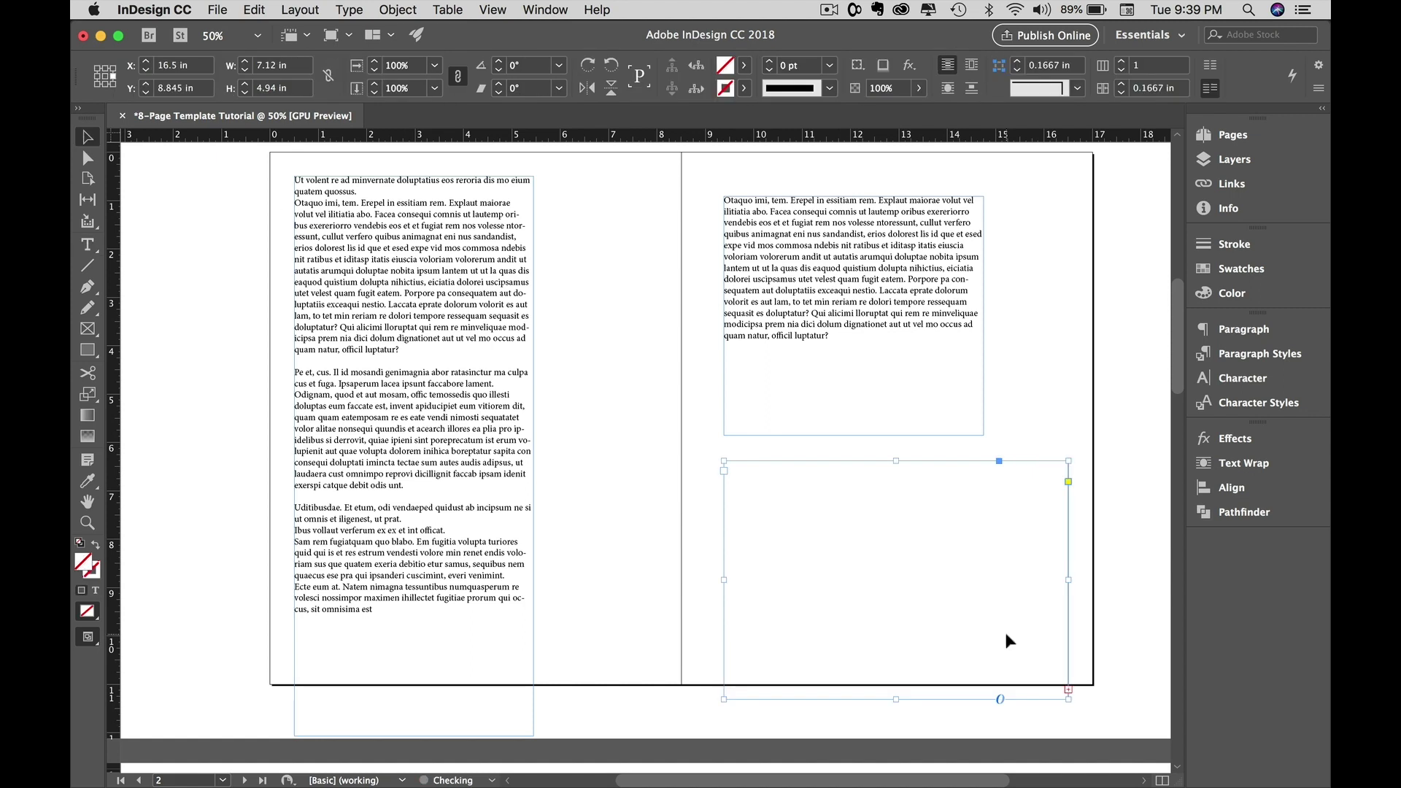
{"action": "key", "text": "super+z"}
- Draw a text frame about 5 in wide and 3.34 in high below the existing text and place the luis-cortes-martine...92644-unsplash.jpg photo in it
{"action": "left_click_drag", "start_coordinate": [713, 457], "coordinate": [956, 618]}
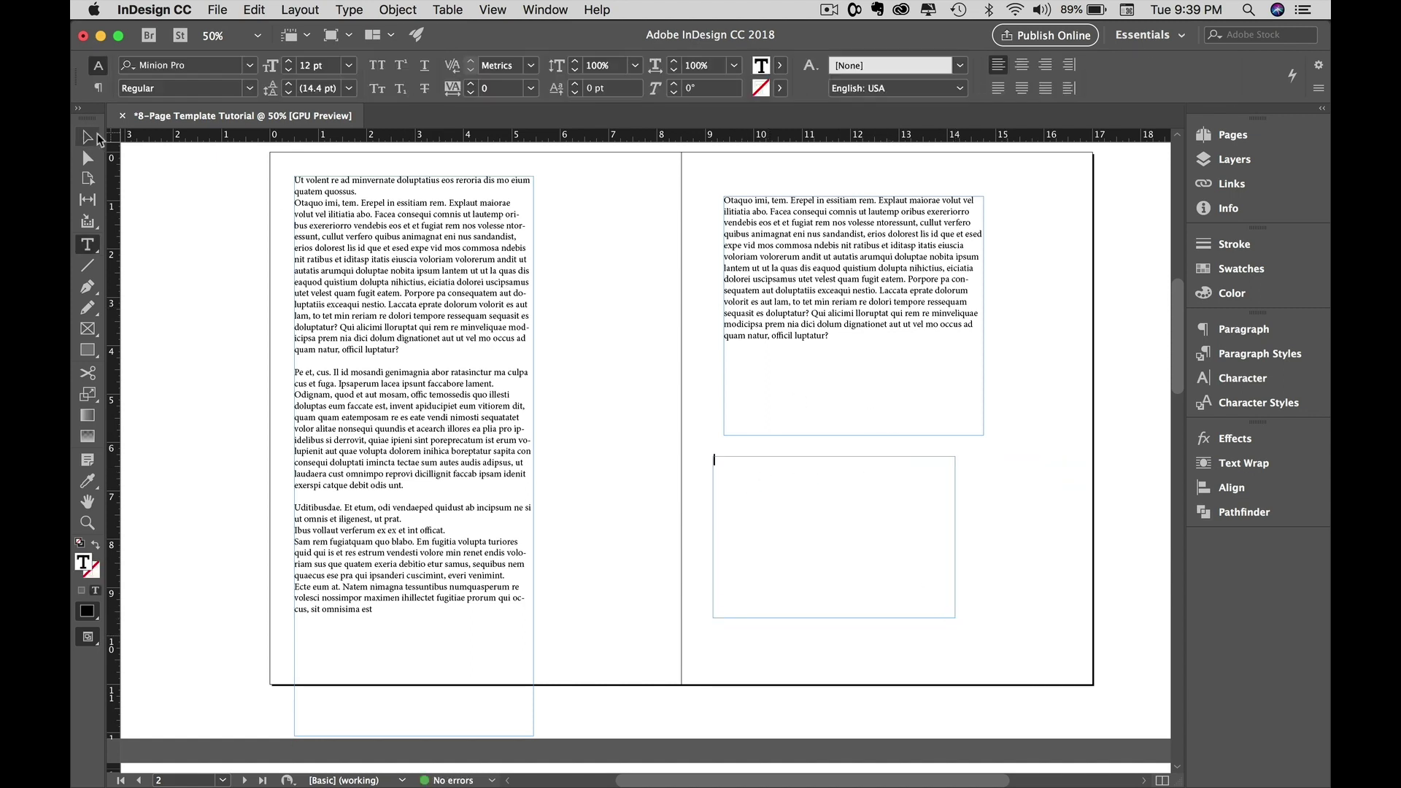
{"action": "left_click", "coordinate": [89, 136]}
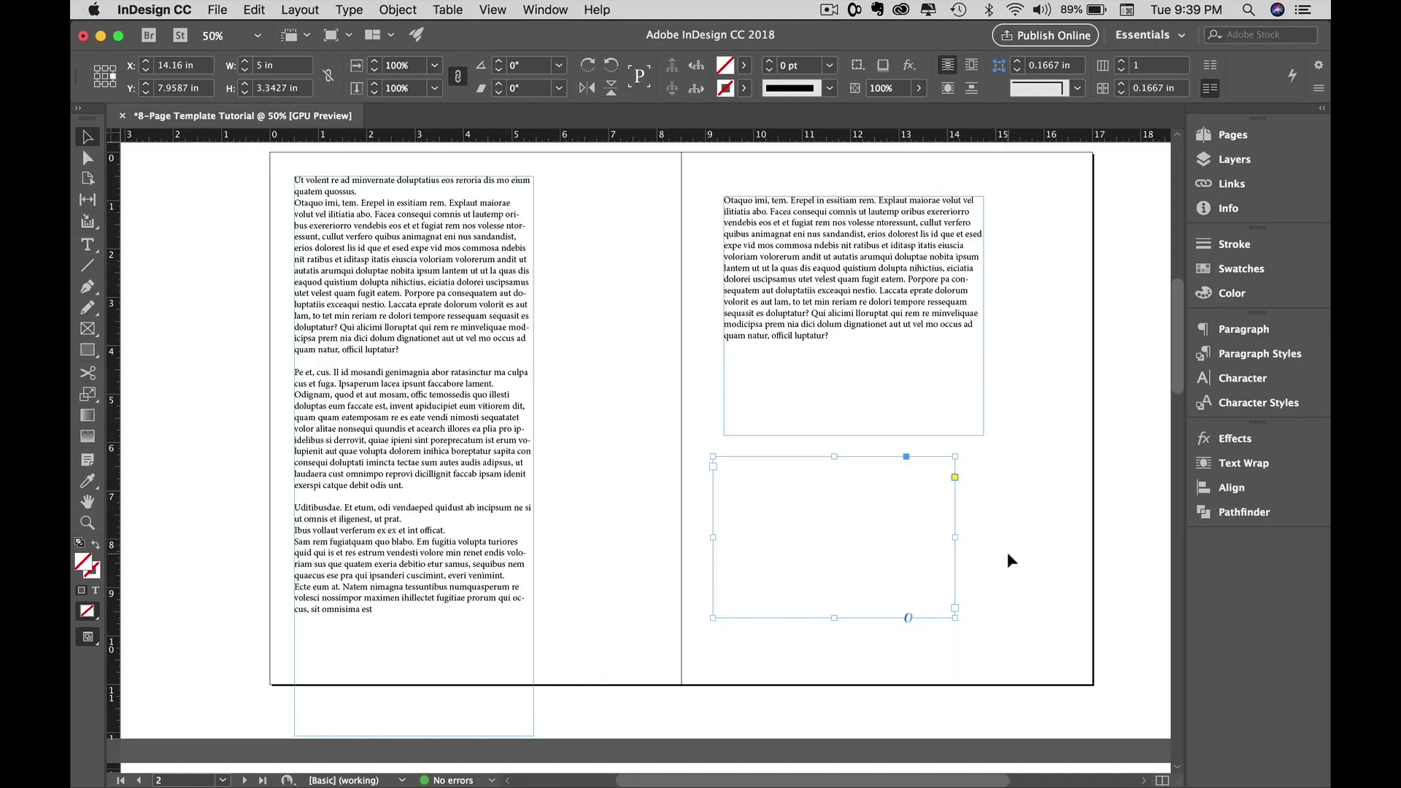
{"action": "key", "text": "super+d"}
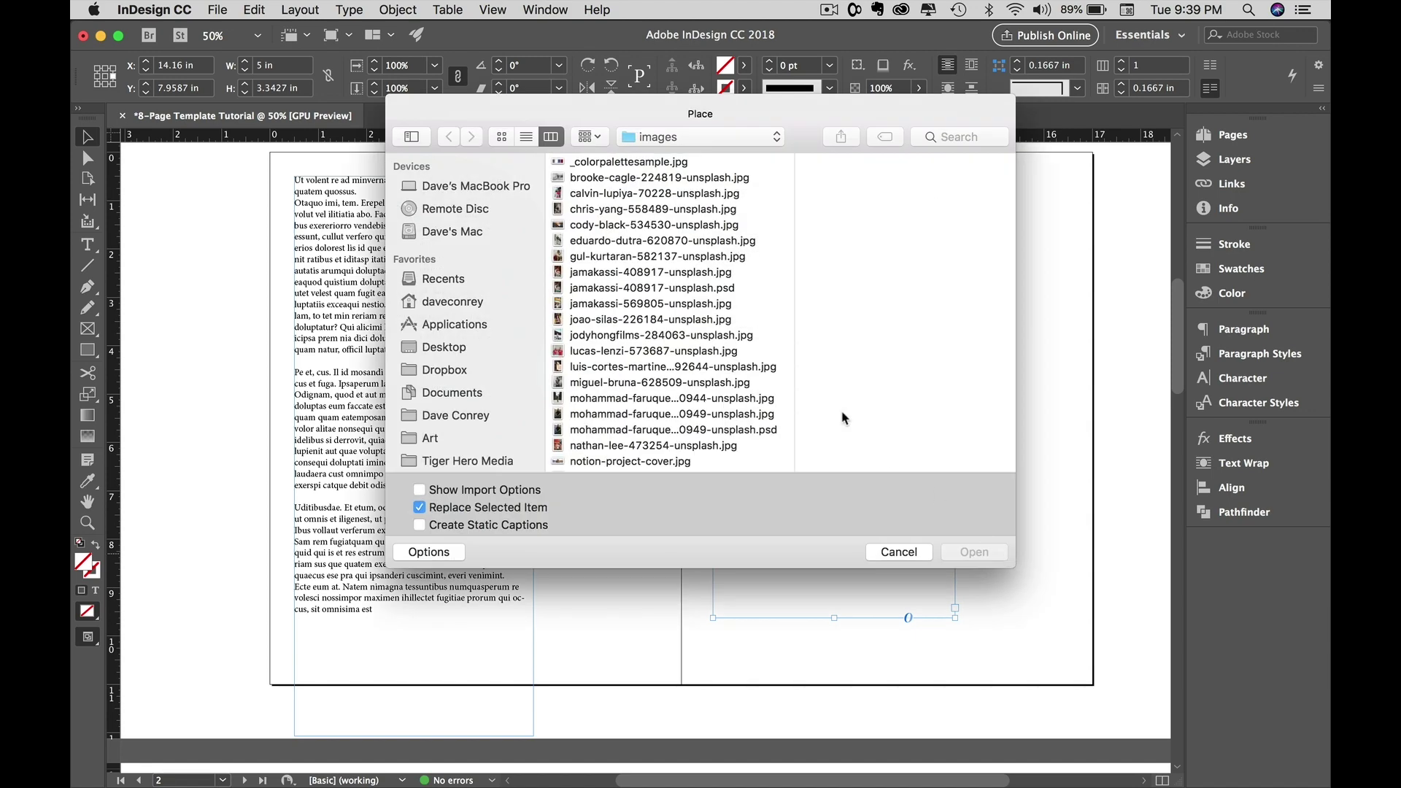
{"action": "left_click", "coordinate": [646, 367]}
{"action": "double_click", "coordinate": [643, 359]}
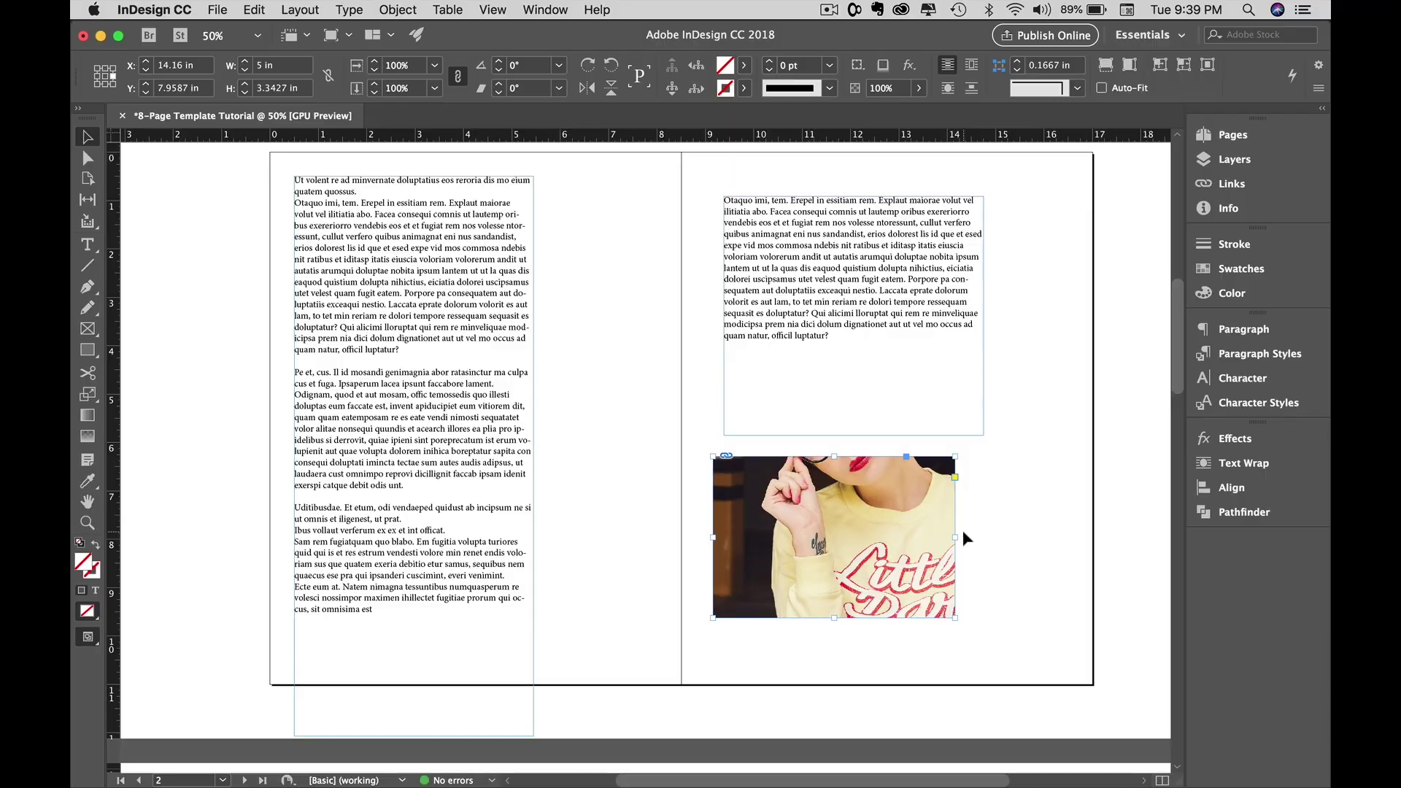
- Clear the facing page by deleting the placed photo's frame and the text frame above it
{"action": "key", "text": "Delete"}
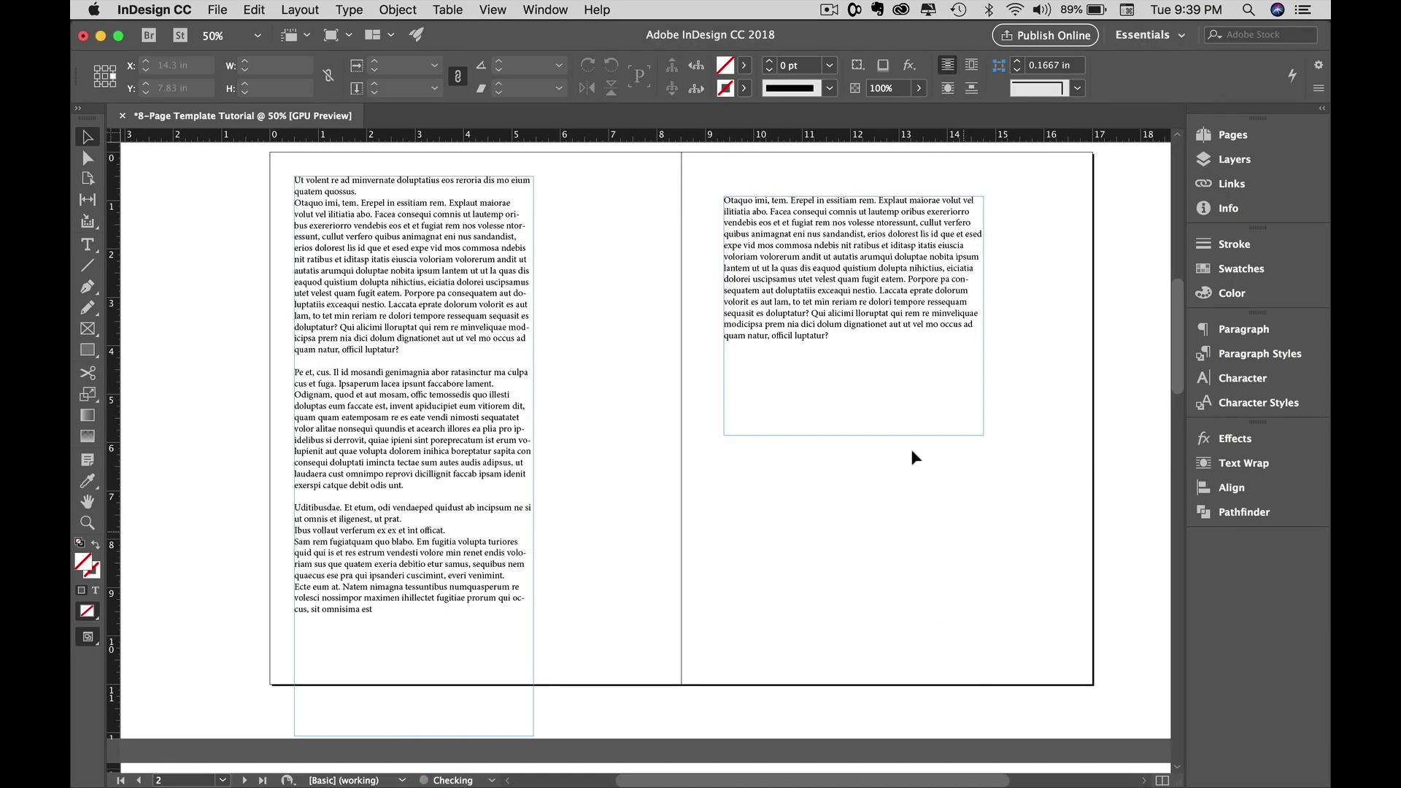
{"action": "key", "text": "Delete"}
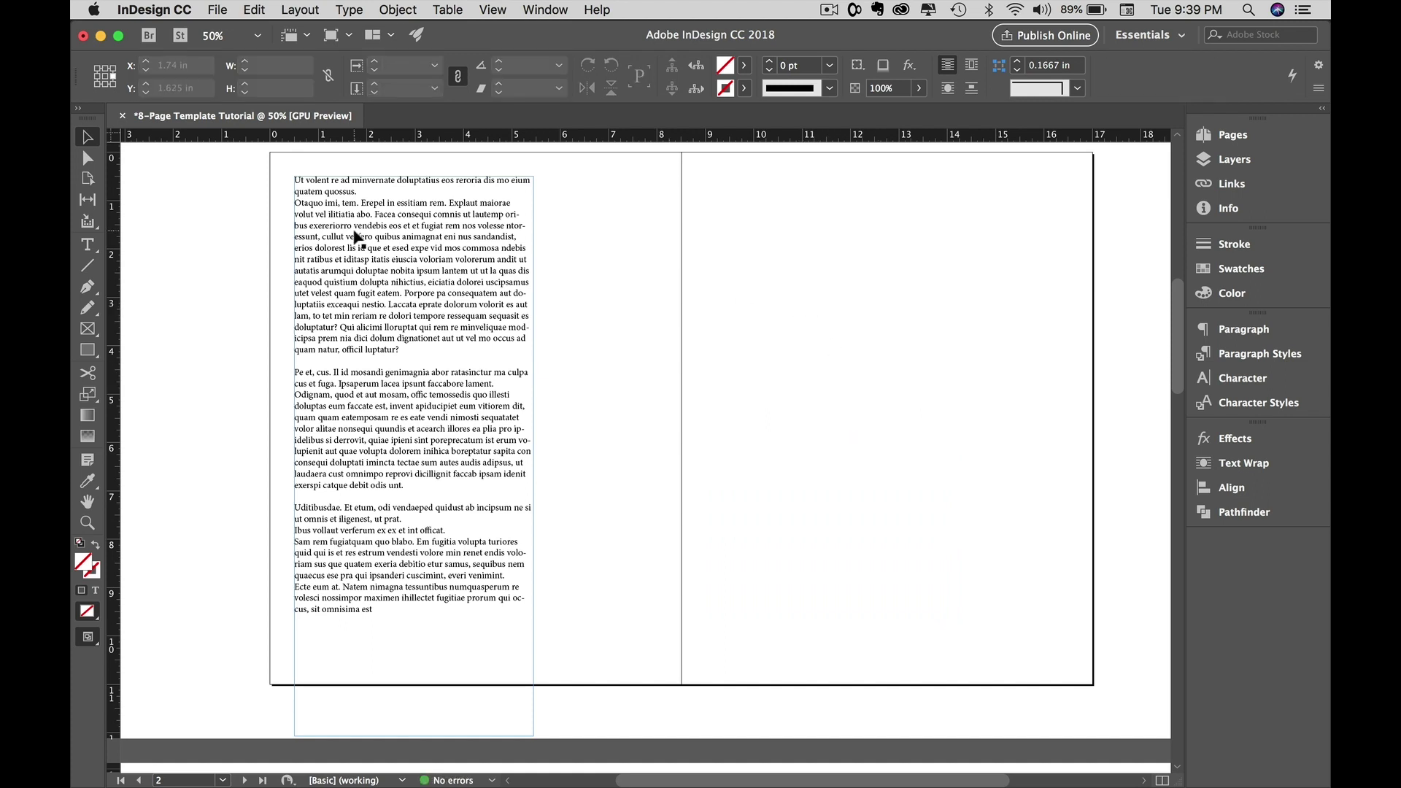
- Draw a rectangle frame about 6.04 in wide and 6.06 in high on the facing page and place jamakassi-408917-unsplash.psd in it
{"action": "left_click", "coordinate": [88, 328]}
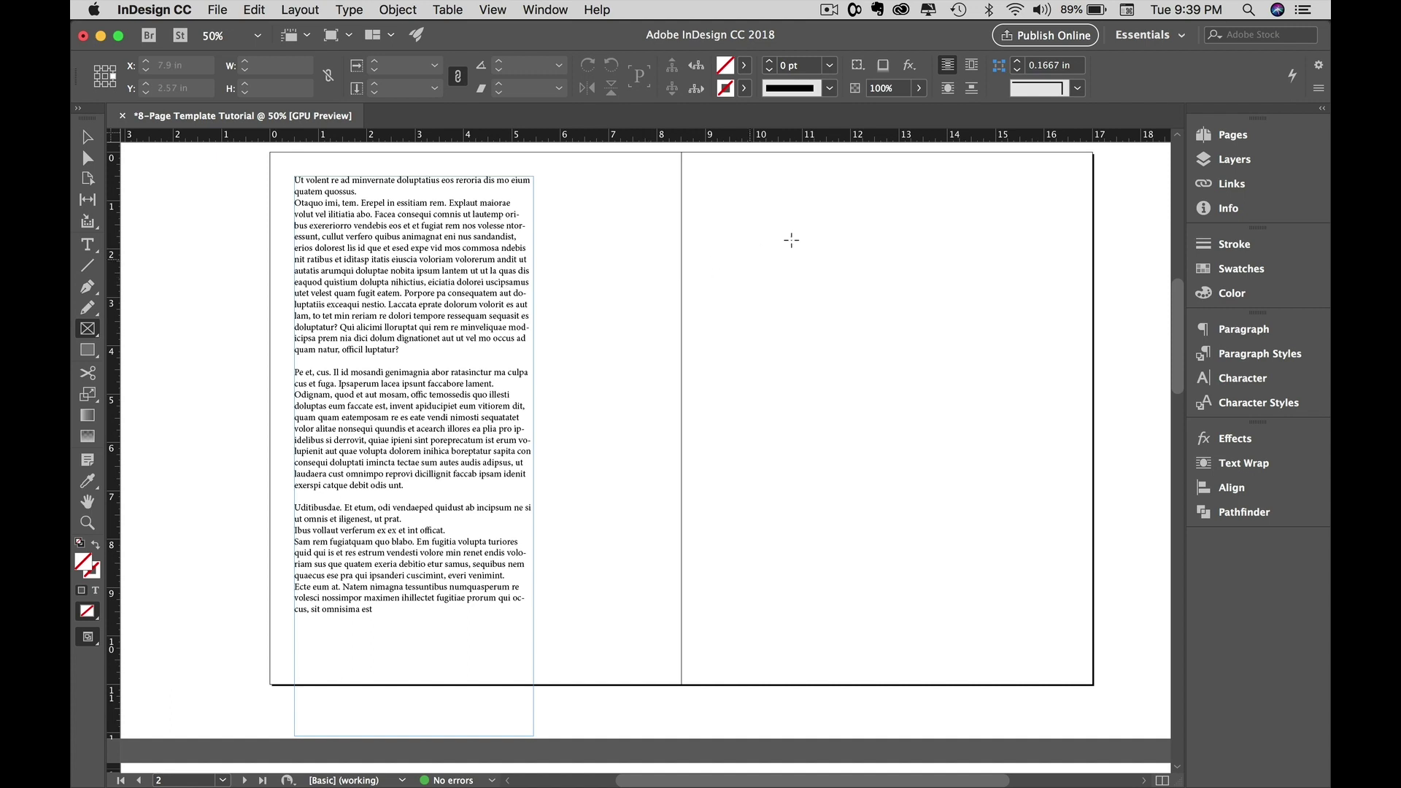
{"action": "left_click_drag", "start_coordinate": [708, 190], "coordinate": [1000, 484]}
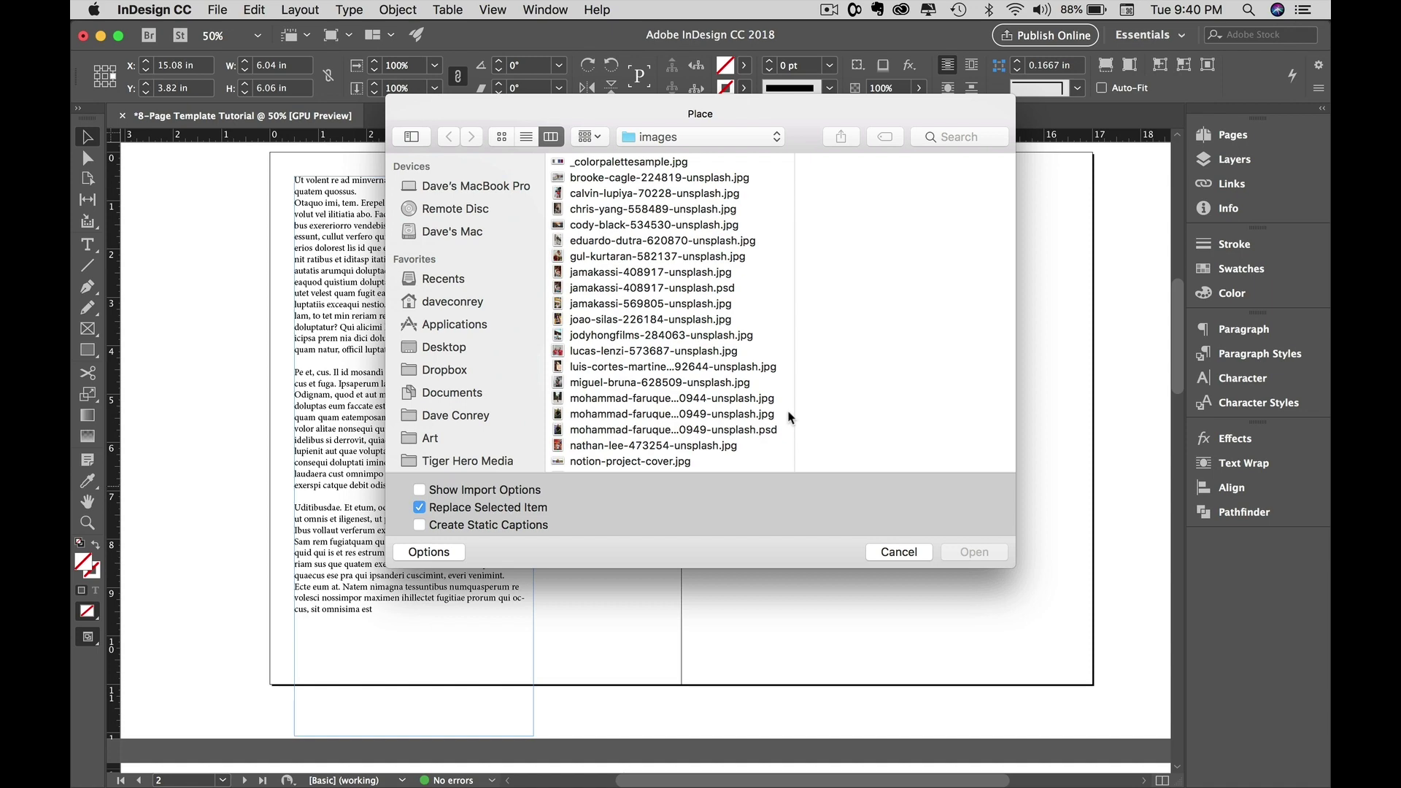
{"action": "left_click", "coordinate": [619, 292]}
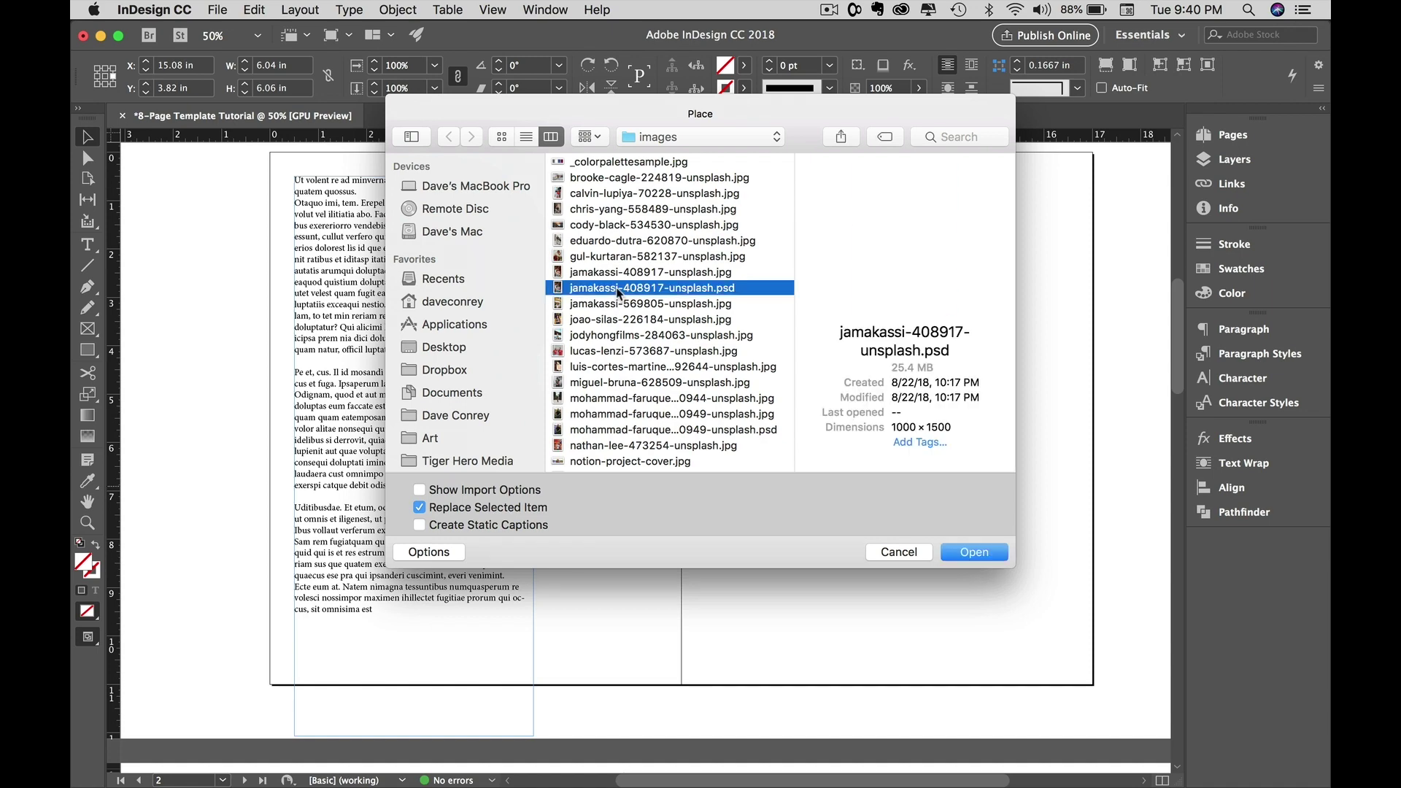
{"action": "left_click", "coordinate": [974, 552]}
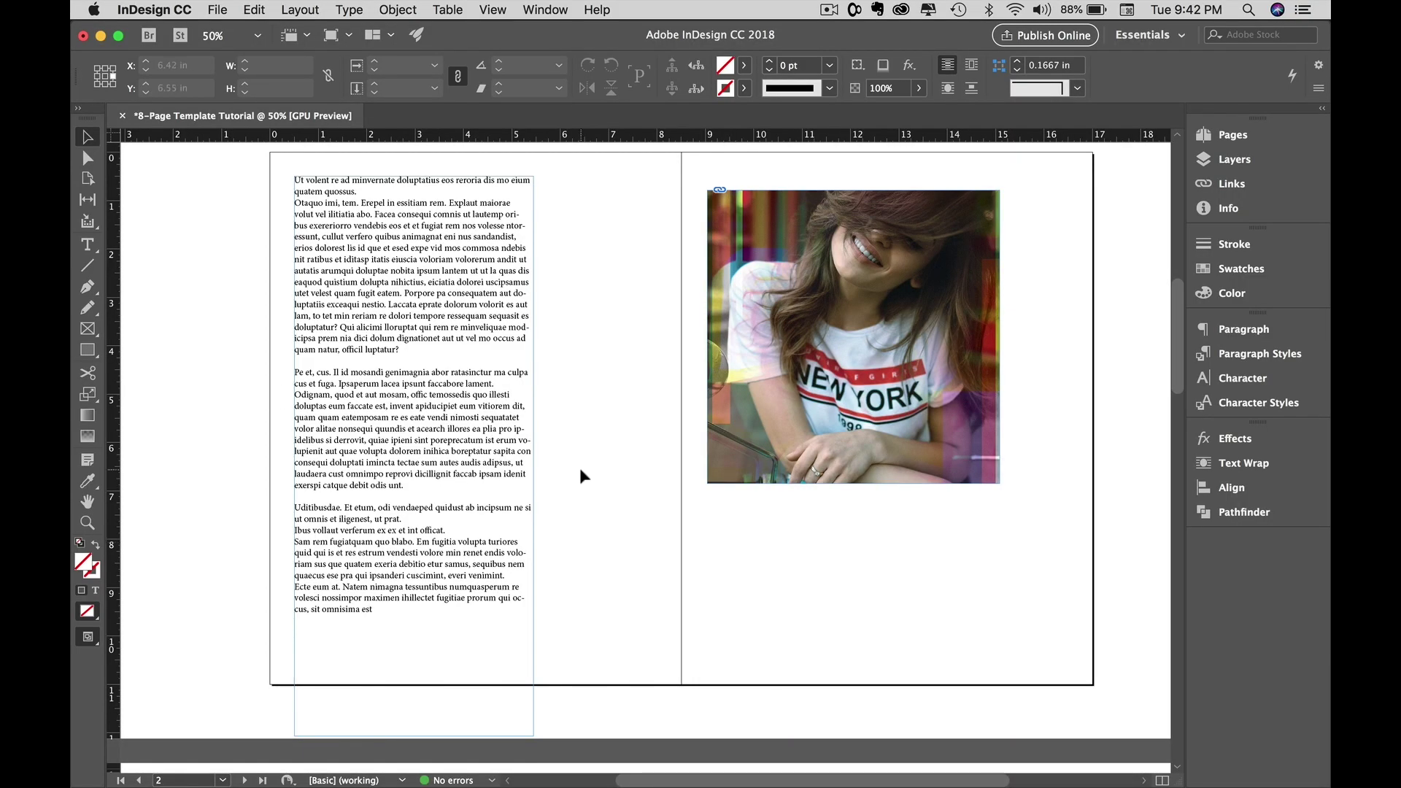
- Draw a rectangle frame about 5.38 in wide and 3.18 in high below the large photo and place eduardo-dutra-620870-unsplash.jpg in it
{"action": "left_click", "coordinate": [87, 329]}
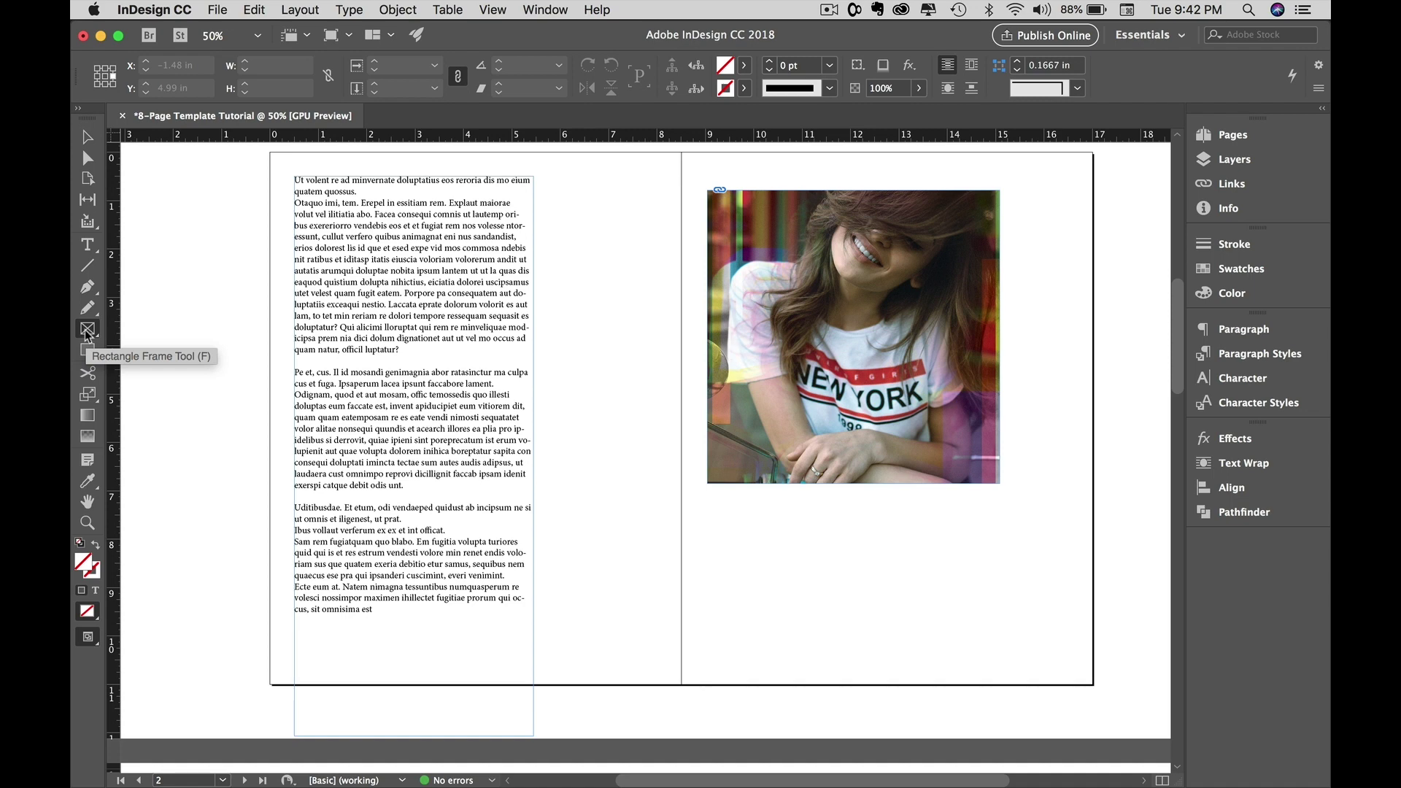
{"action": "left_click_drag", "start_coordinate": [707, 500], "coordinate": [968, 654]}
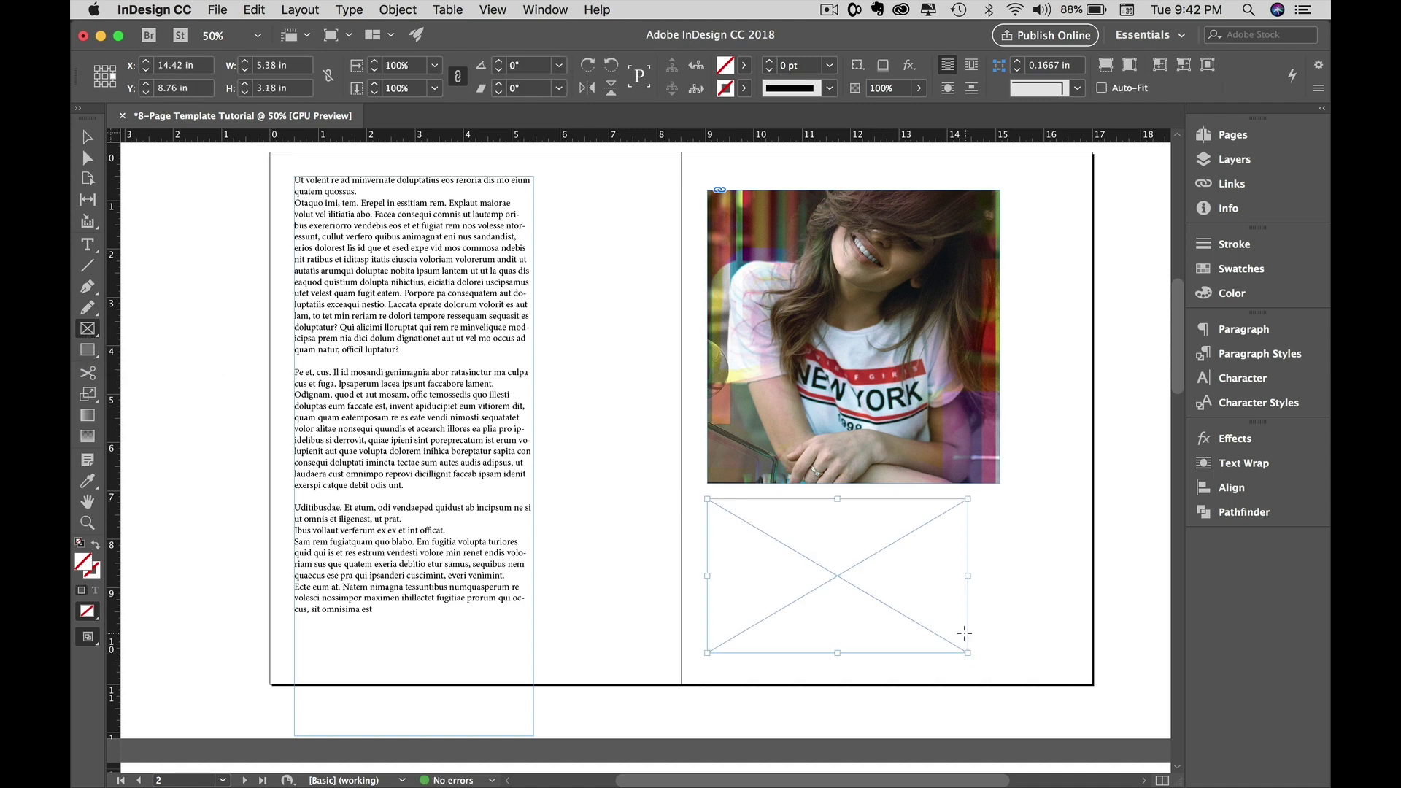
{"action": "left_click", "coordinate": [213, 8]}
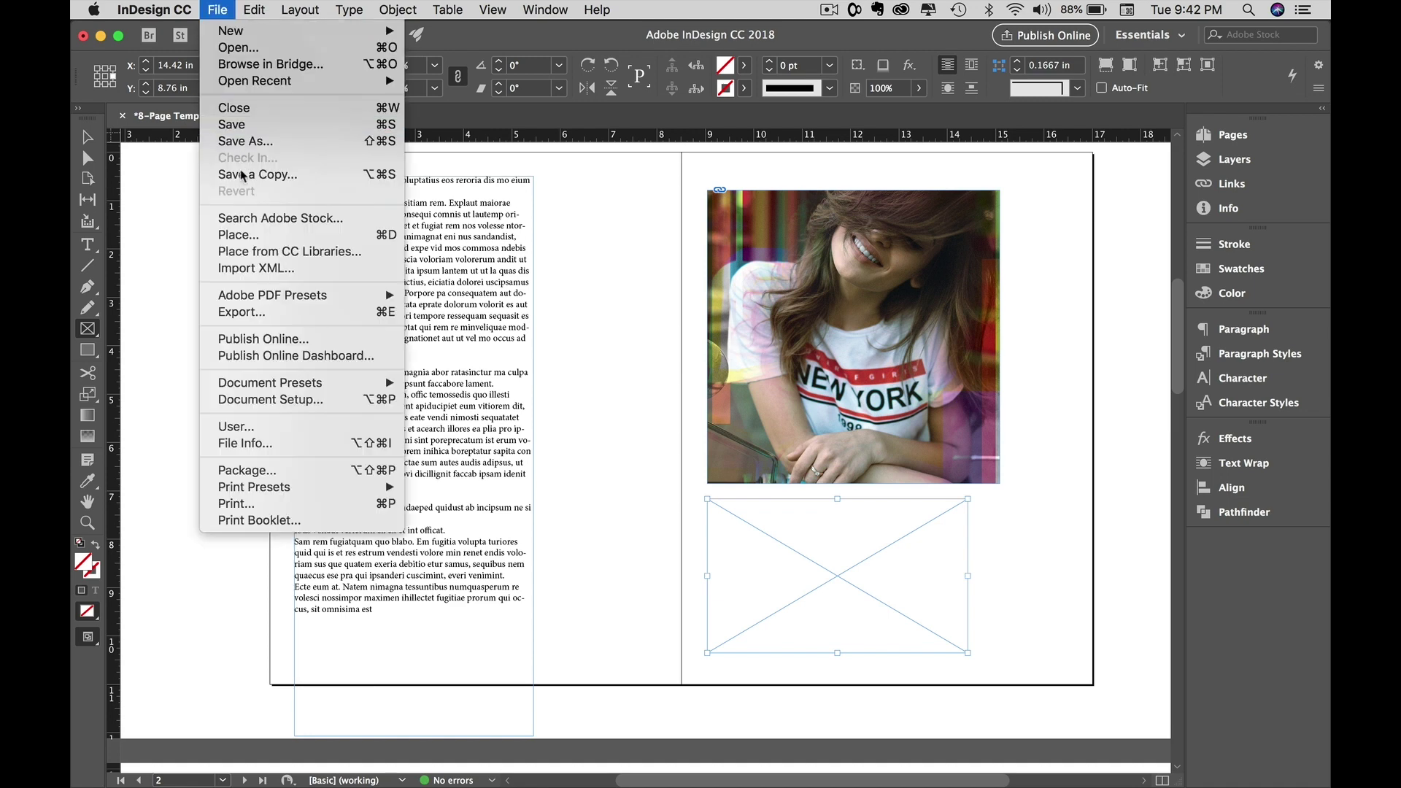
{"action": "left_click", "coordinate": [389, 235]}
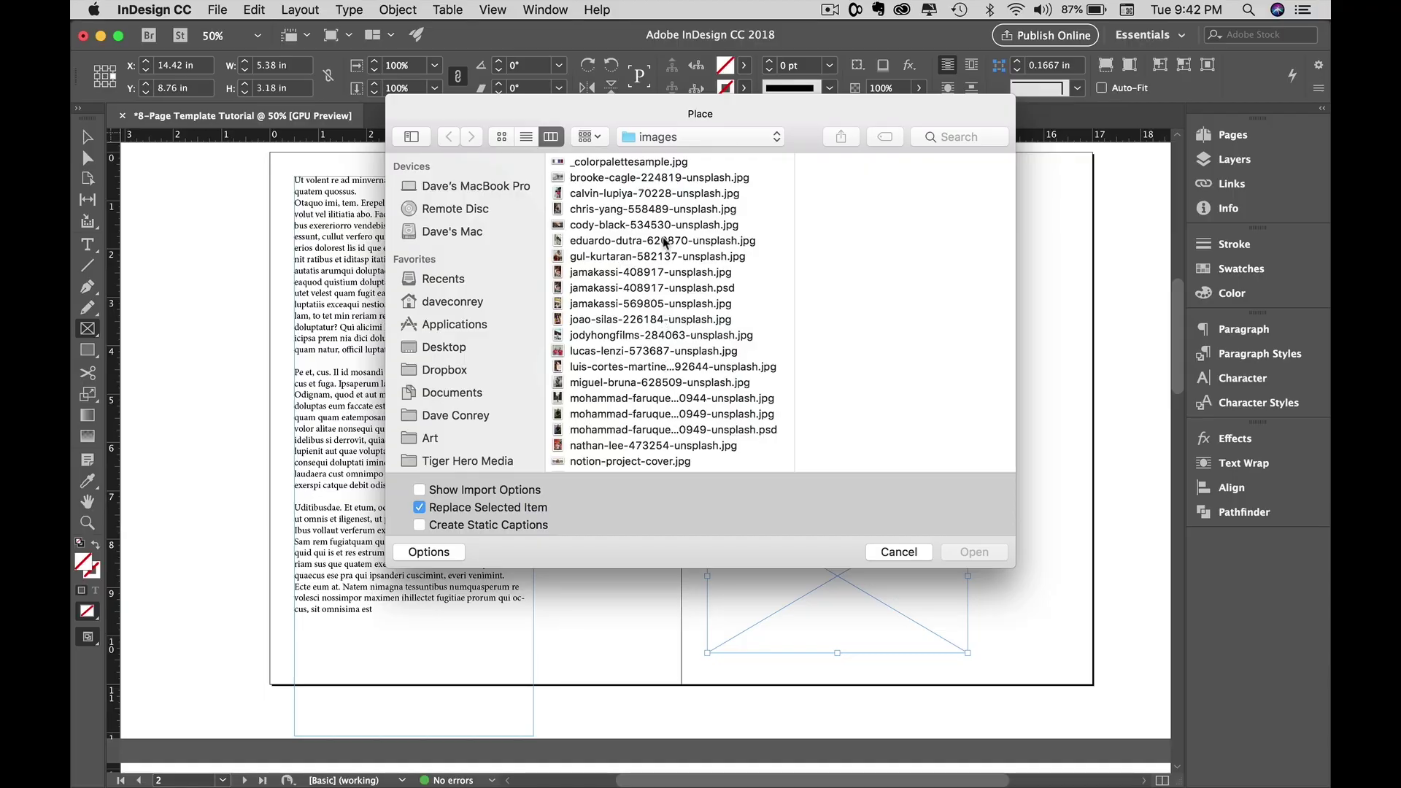
{"action": "left_click", "coordinate": [665, 240]}
{"action": "left_click", "coordinate": [974, 552]}
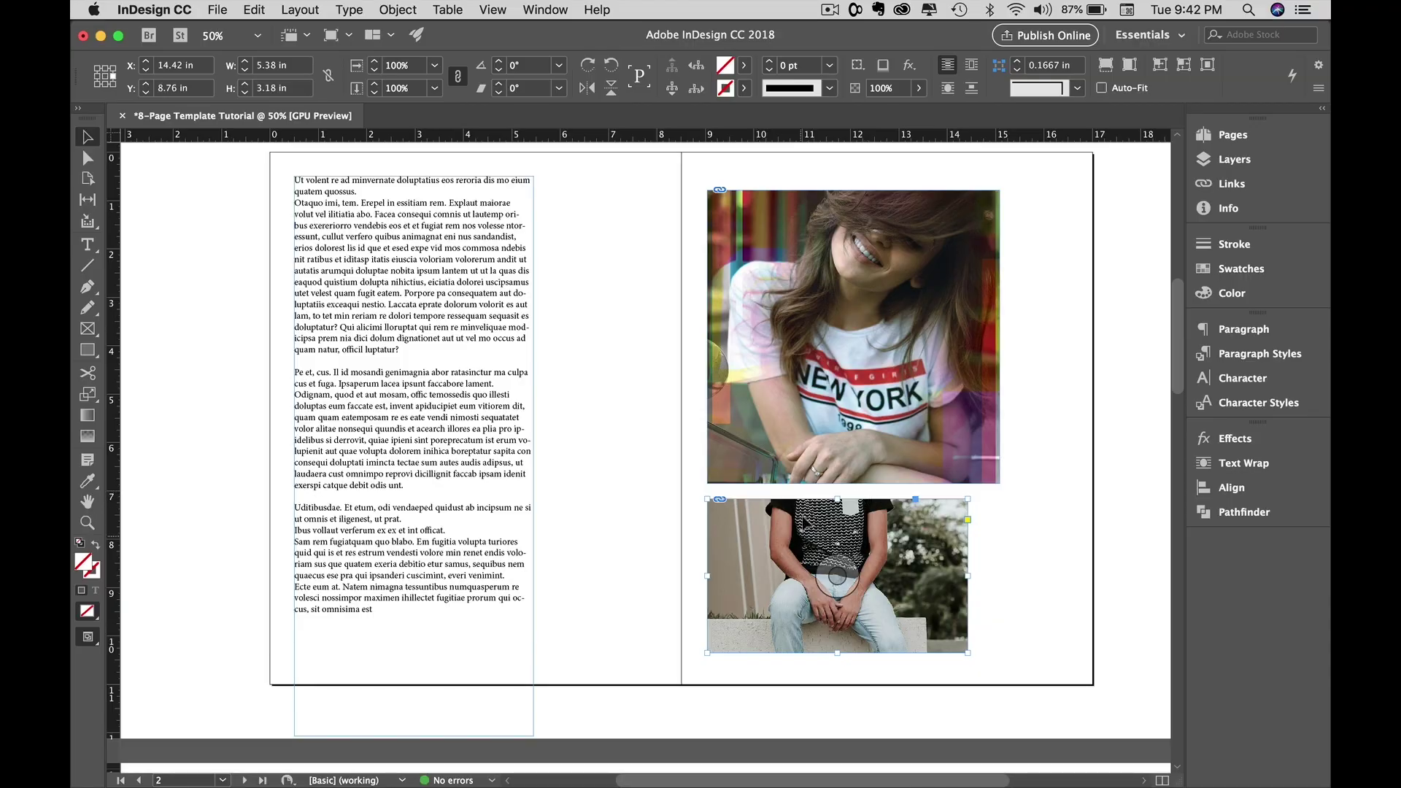
- Shift the lower photo down within its frame to show the man's face, and apply Fill Frame Proportionally
{"action": "left_click_drag", "start_coordinate": [837, 573], "coordinate": [837, 569]}
{"action": "left_click_drag", "start_coordinate": [838, 576], "coordinate": [849, 656]}
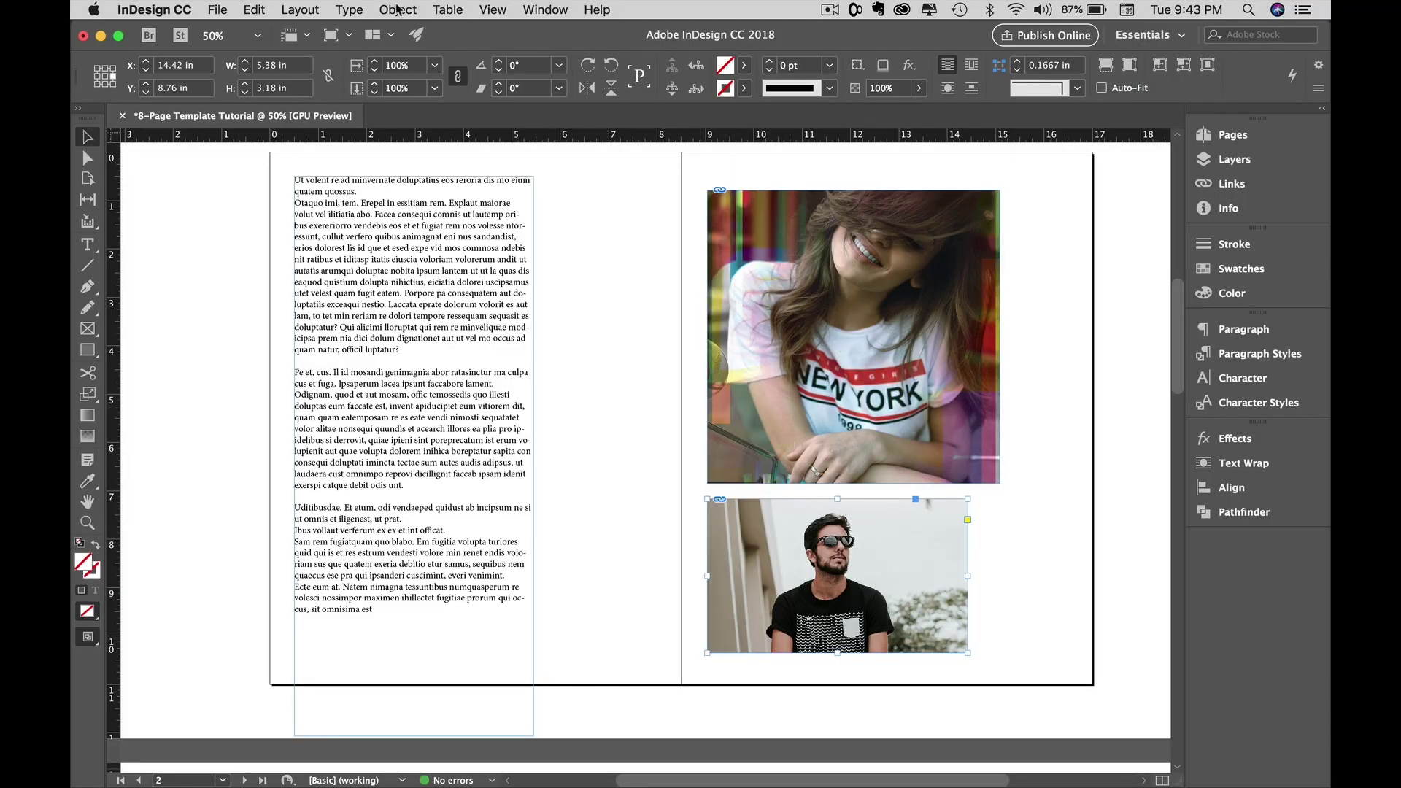
{"action": "left_click", "coordinate": [398, 9]}
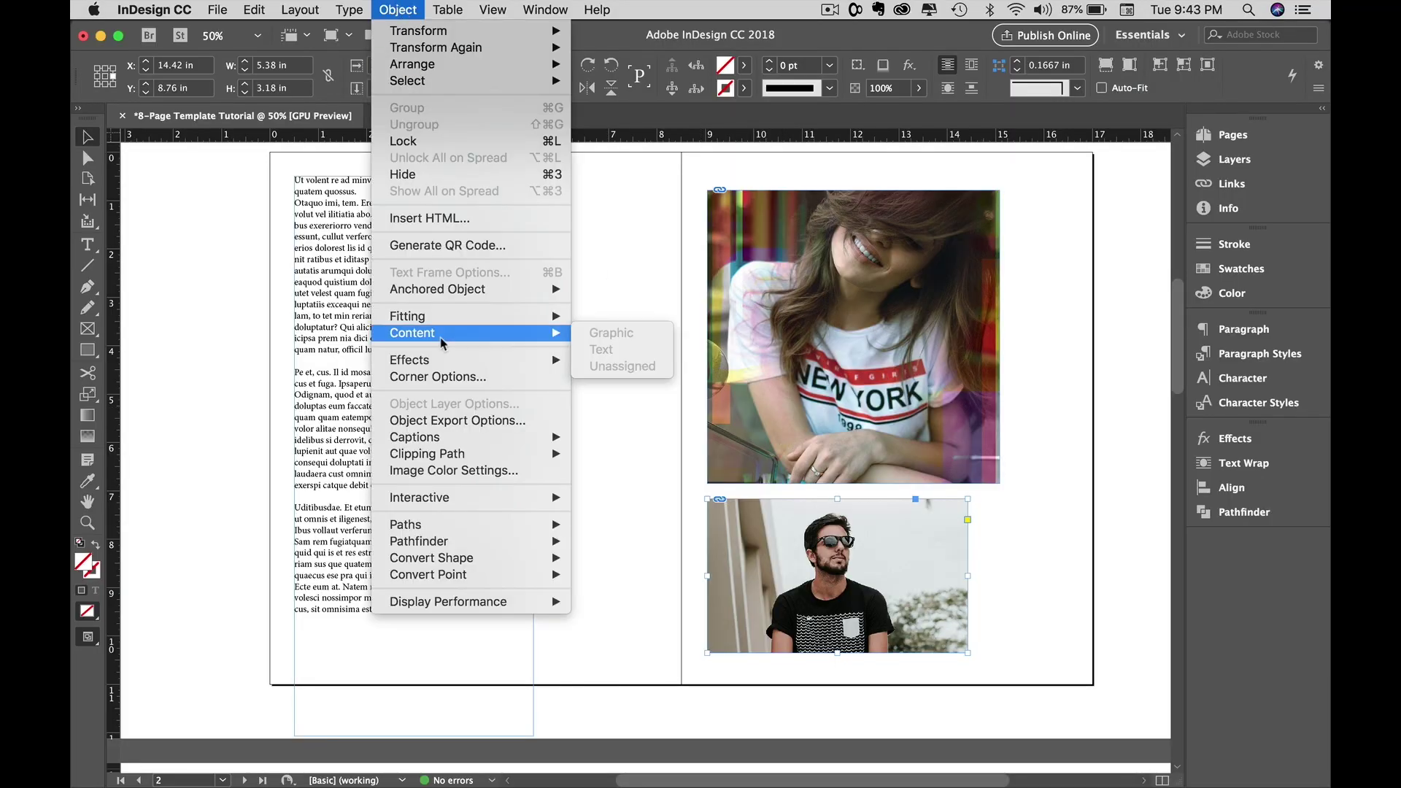
{"action": "mouse_move", "coordinate": [509, 318]}
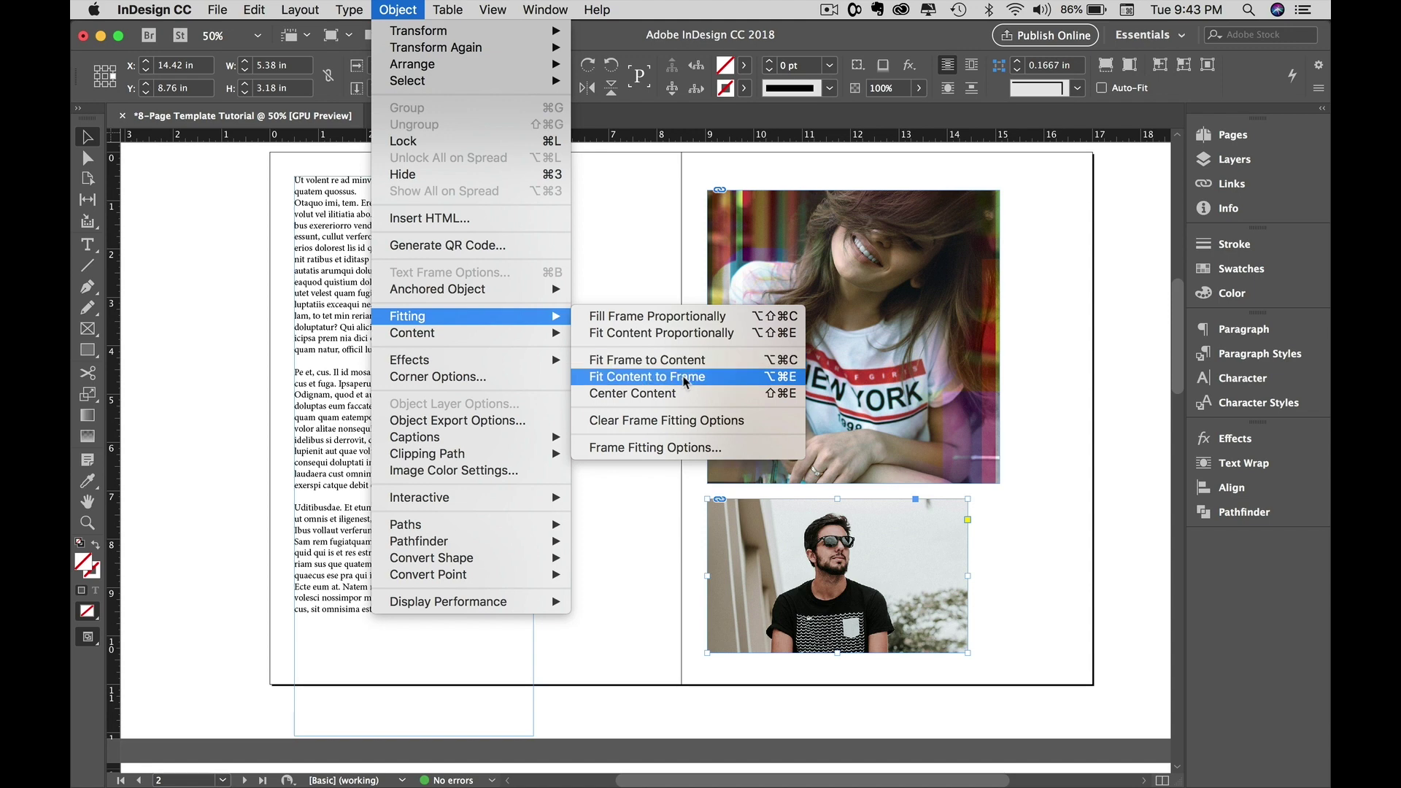
{"action": "left_click", "coordinate": [703, 320]}
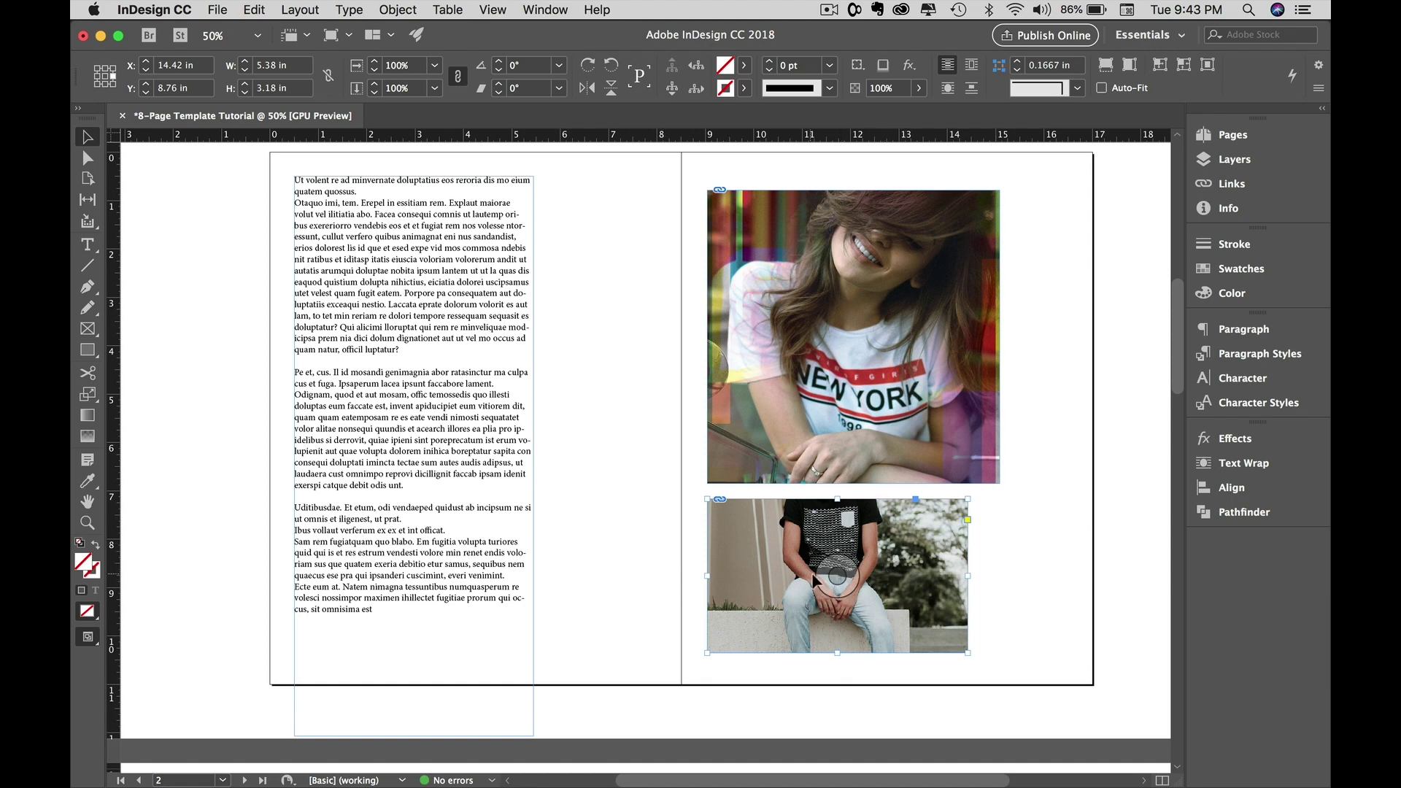
- Apply Fit Content Proportionally to the lower photo so the whole image fits inside its frame
{"action": "left_click_drag", "start_coordinate": [836, 579], "coordinate": [838, 577]}
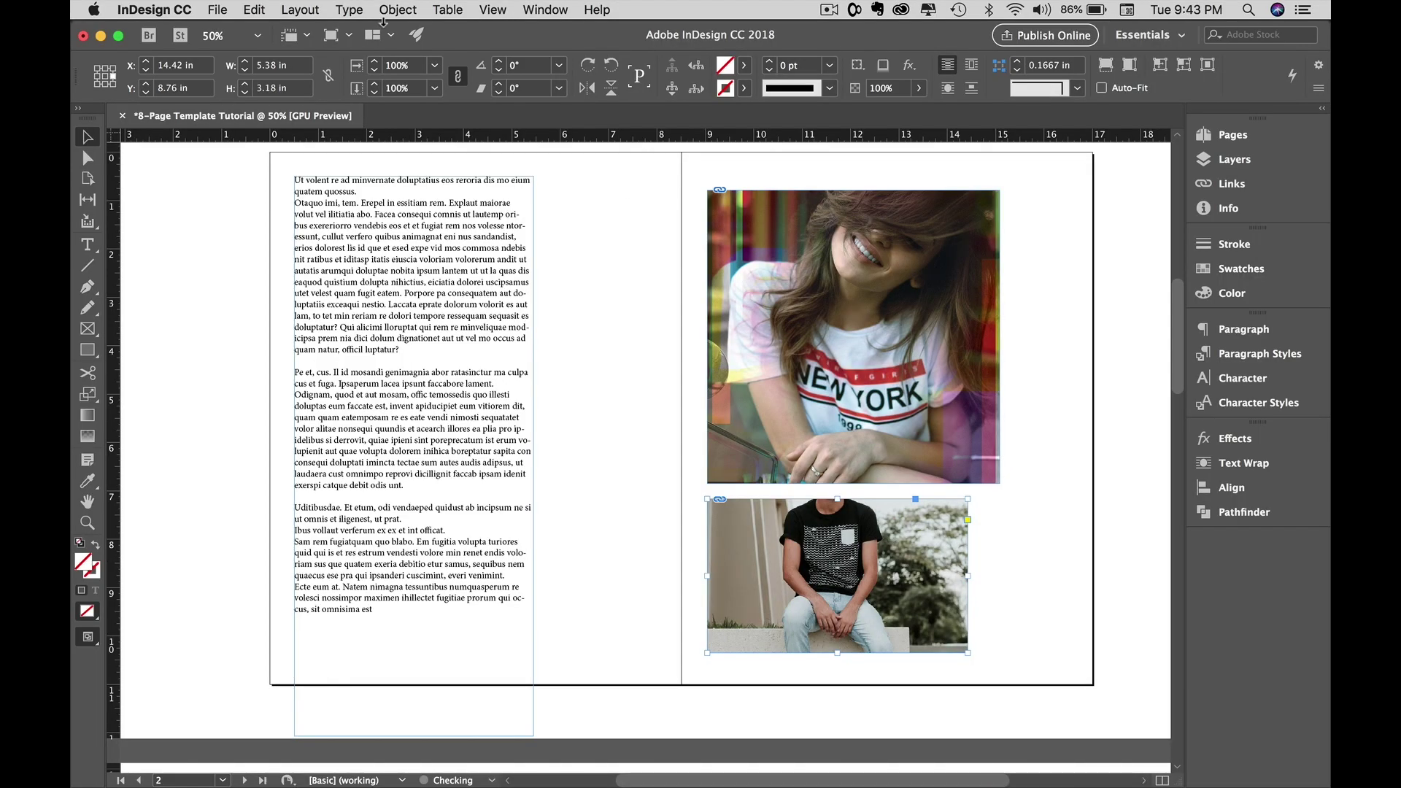
{"action": "left_click", "coordinate": [386, 11]}
{"action": "mouse_move", "coordinate": [511, 316]}
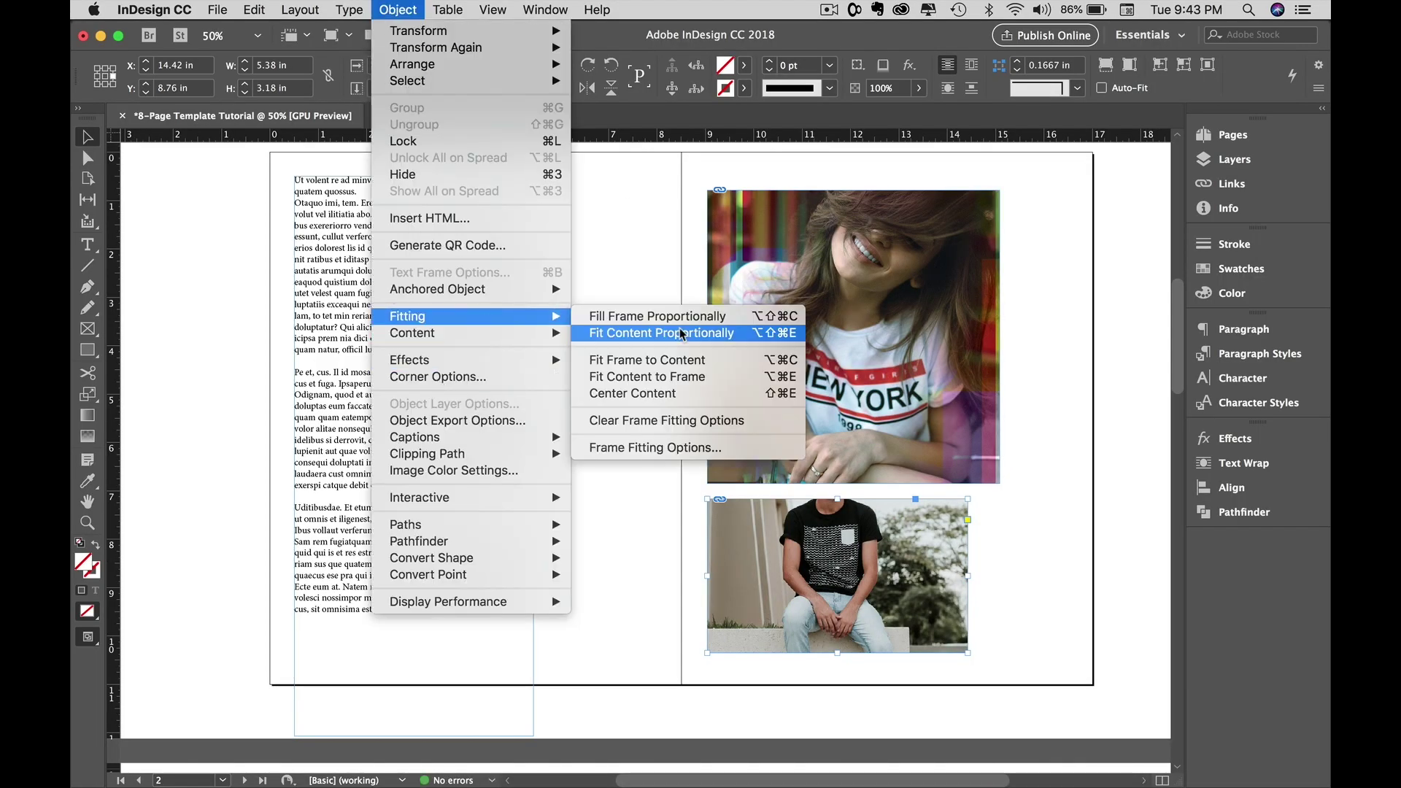
{"action": "left_click", "coordinate": [681, 333]}
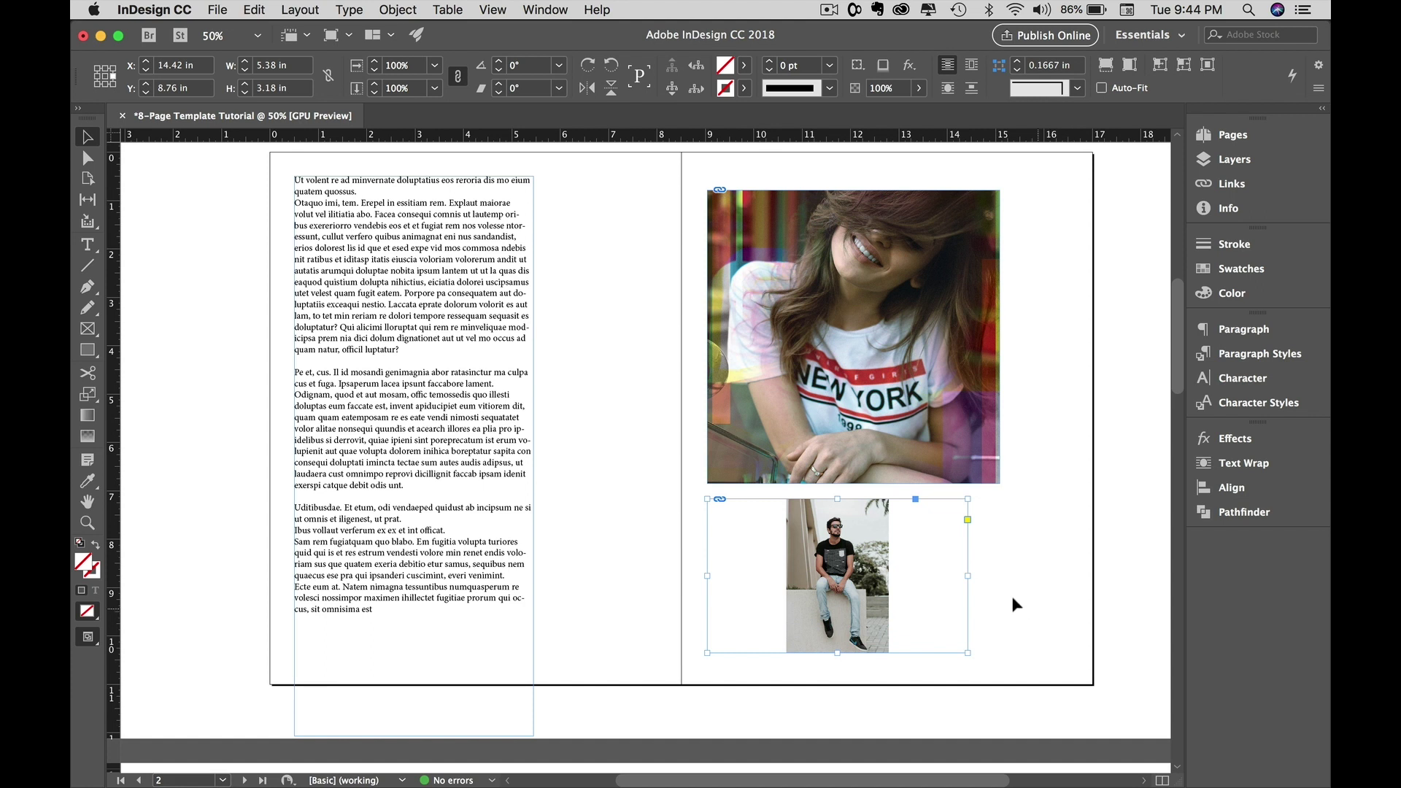
{"action": "left_click", "coordinate": [987, 584]}
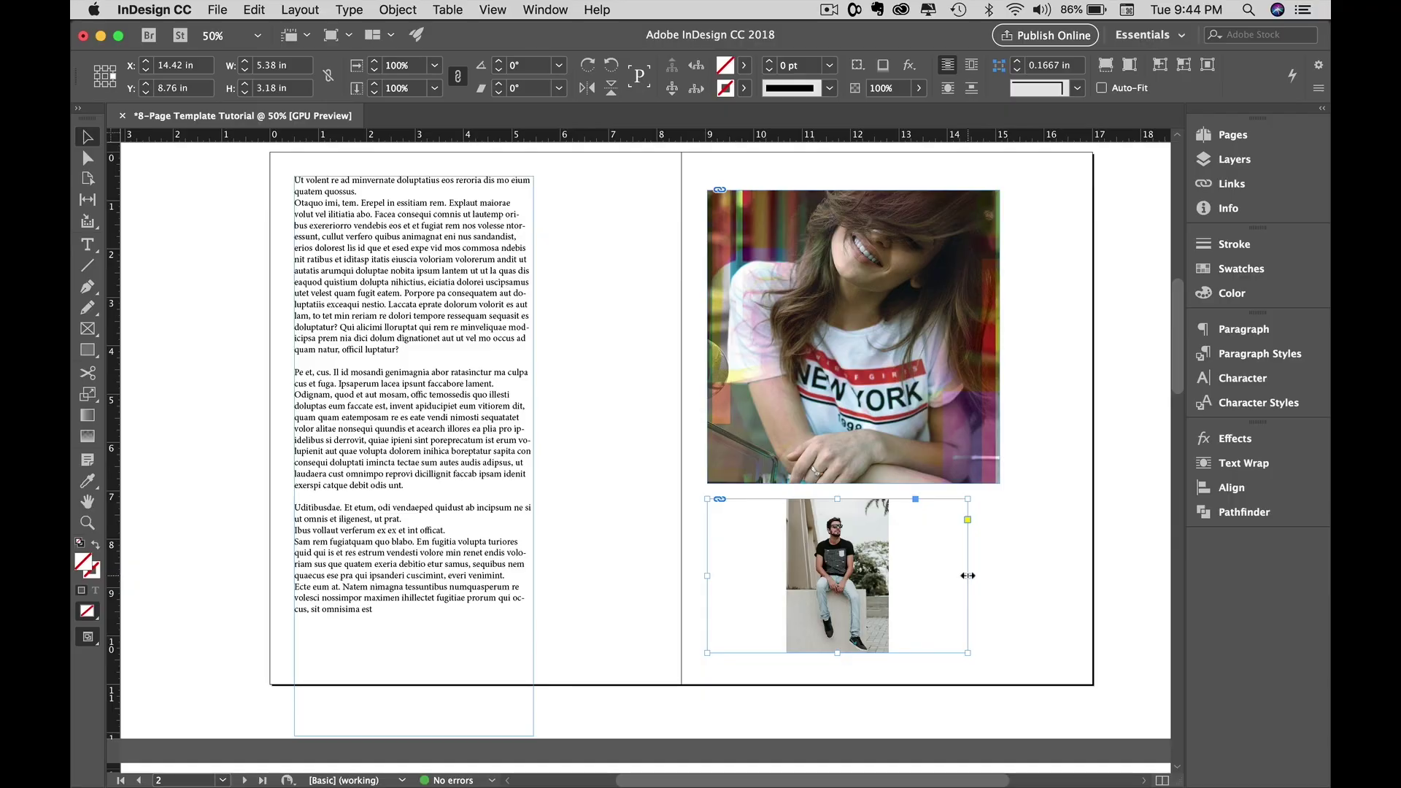
{"action": "double_click", "coordinate": [968, 575]}
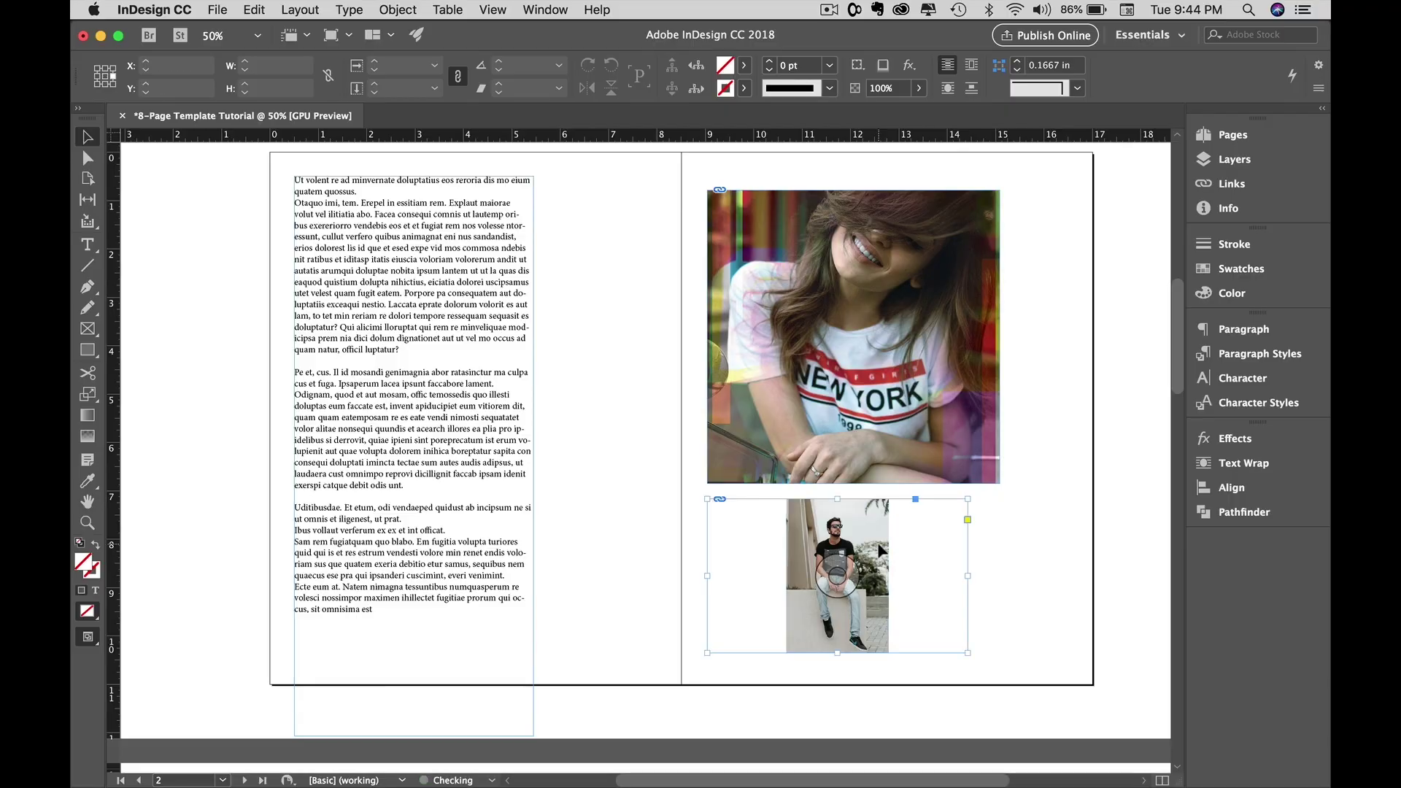
- Move the lower photo's frame onto page 2 and delete the photo inside it, keeping the empty frame
{"action": "left_click_drag", "start_coordinate": [860, 531], "coordinate": [597, 282]}
{"action": "left_click", "coordinate": [595, 314]}
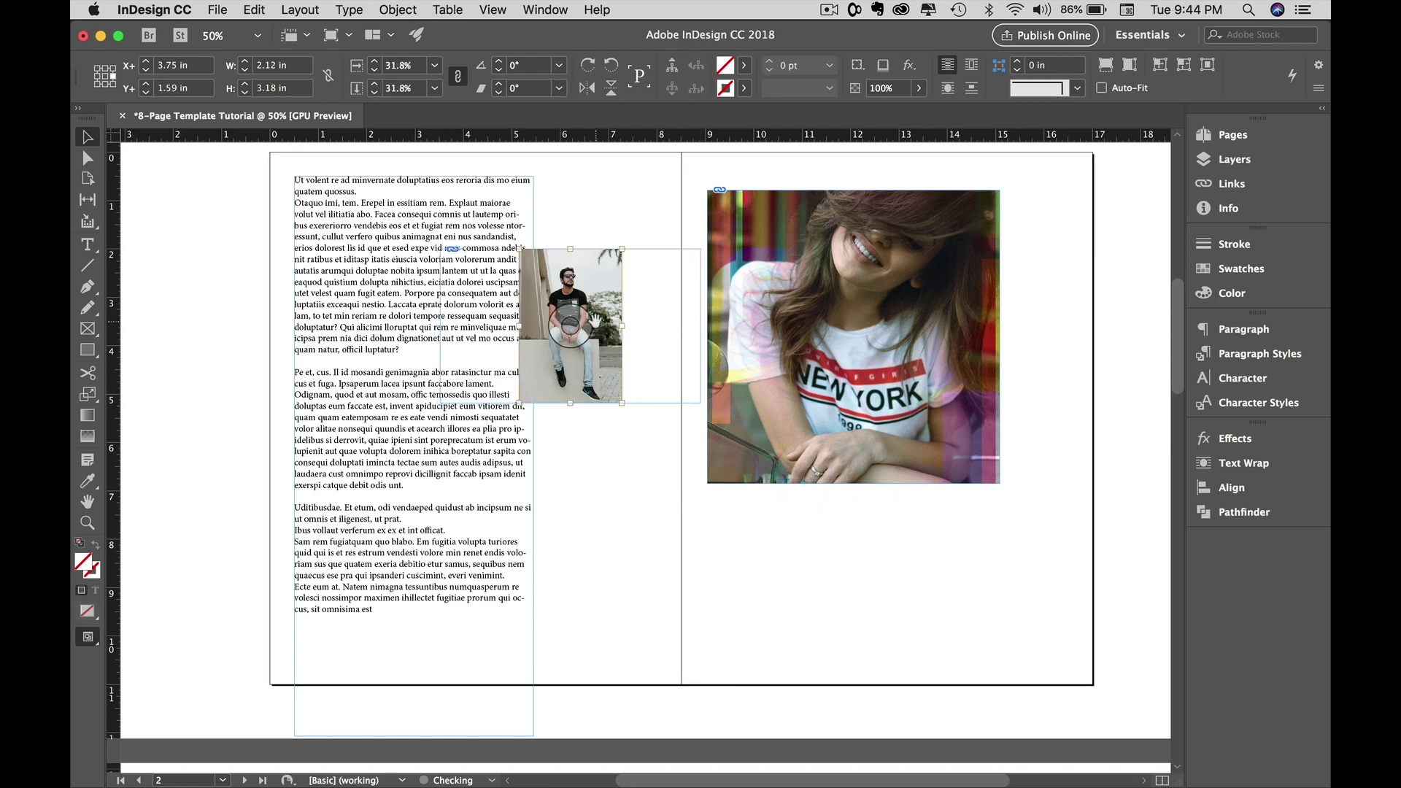
{"action": "key", "text": "Delete"}
- Narrow the page 2 text frame and resize the empty frame beside it to about 4.14 in wide and 7.51 in high
{"action": "left_click", "coordinate": [610, 365]}
{"action": "left_click_drag", "start_coordinate": [701, 403], "coordinate": [427, 606]}
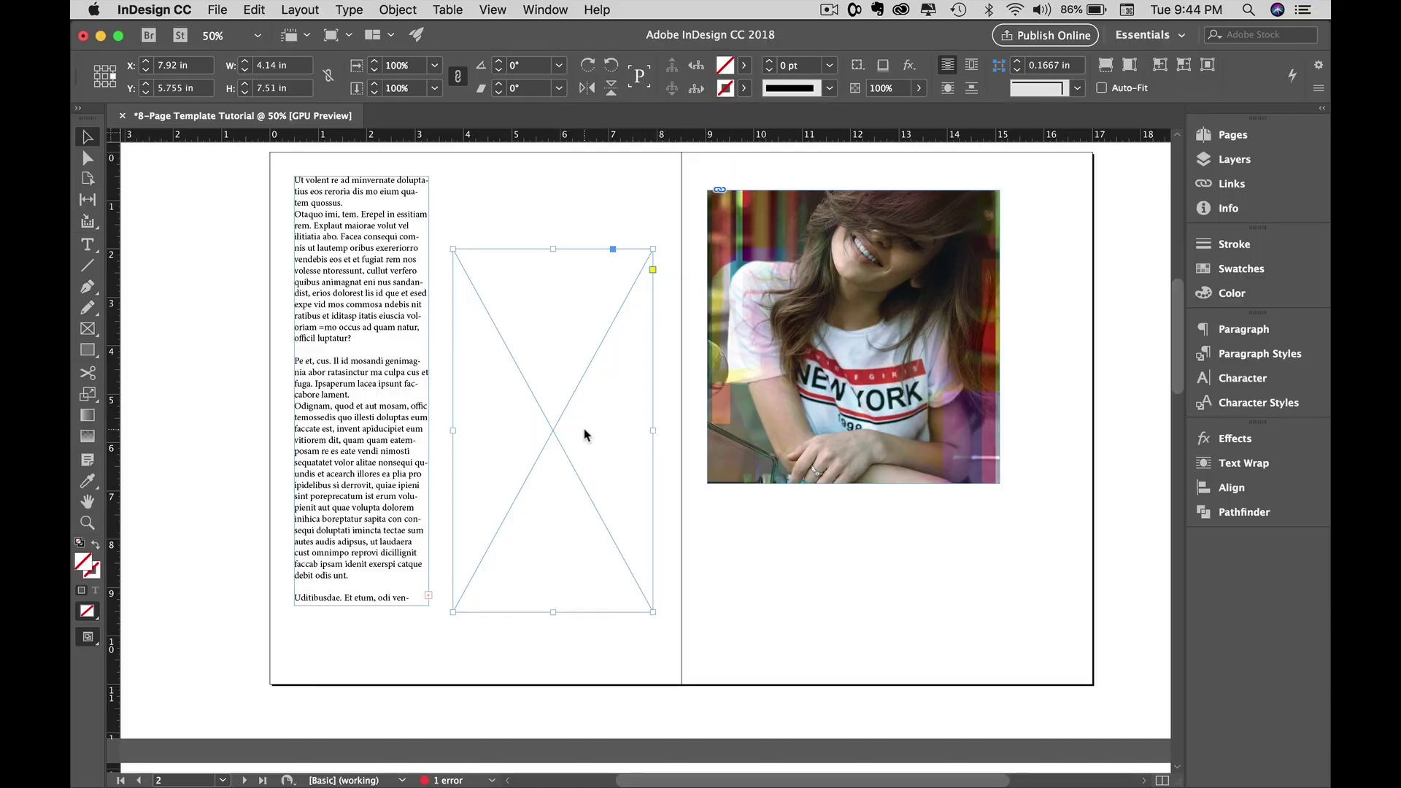
- Place eduardo-dutra-620870-unsplash.jpg in the empty frame beside the text on page 2 and deselect it
{"action": "key", "text": "super+d"}
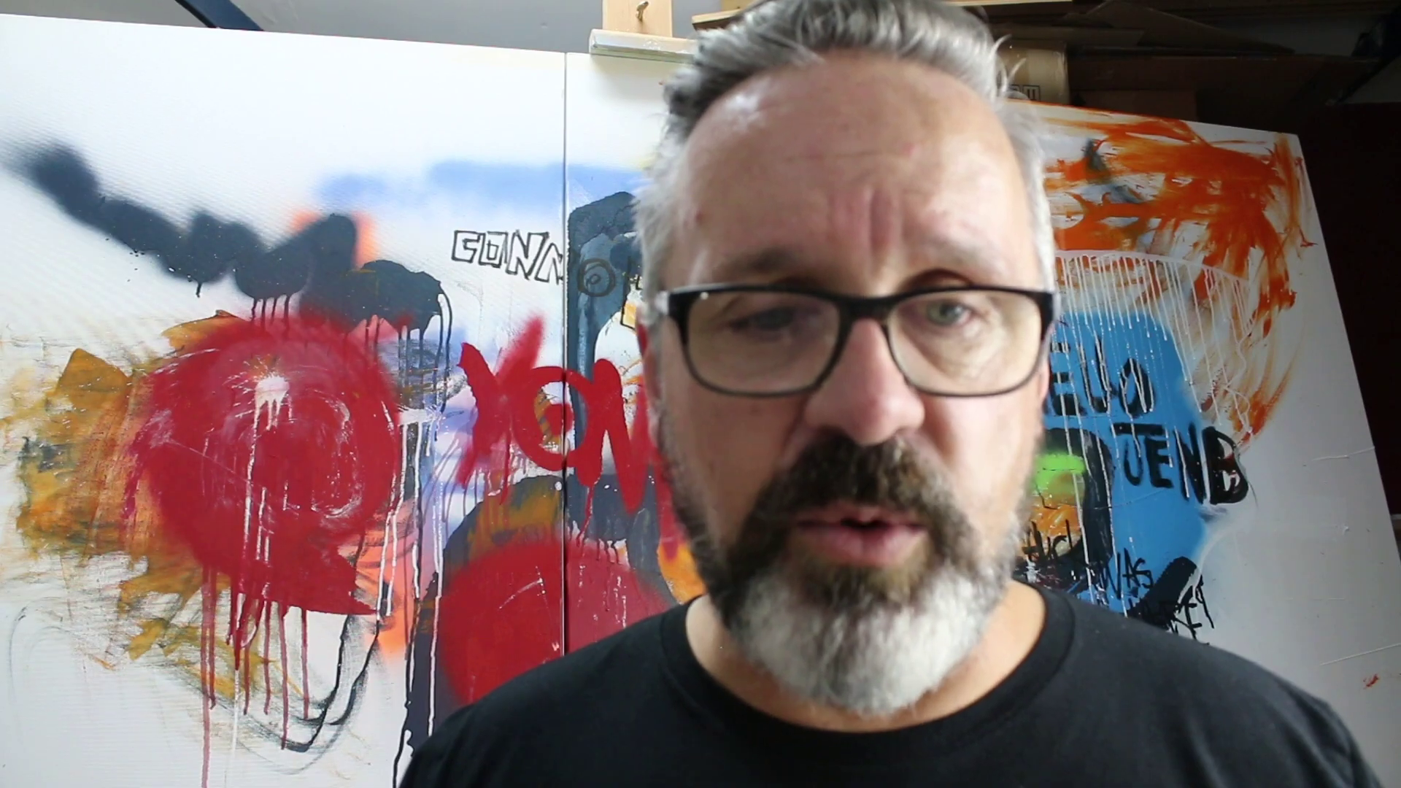
{"action": "left_click", "coordinate": [719, 240]}
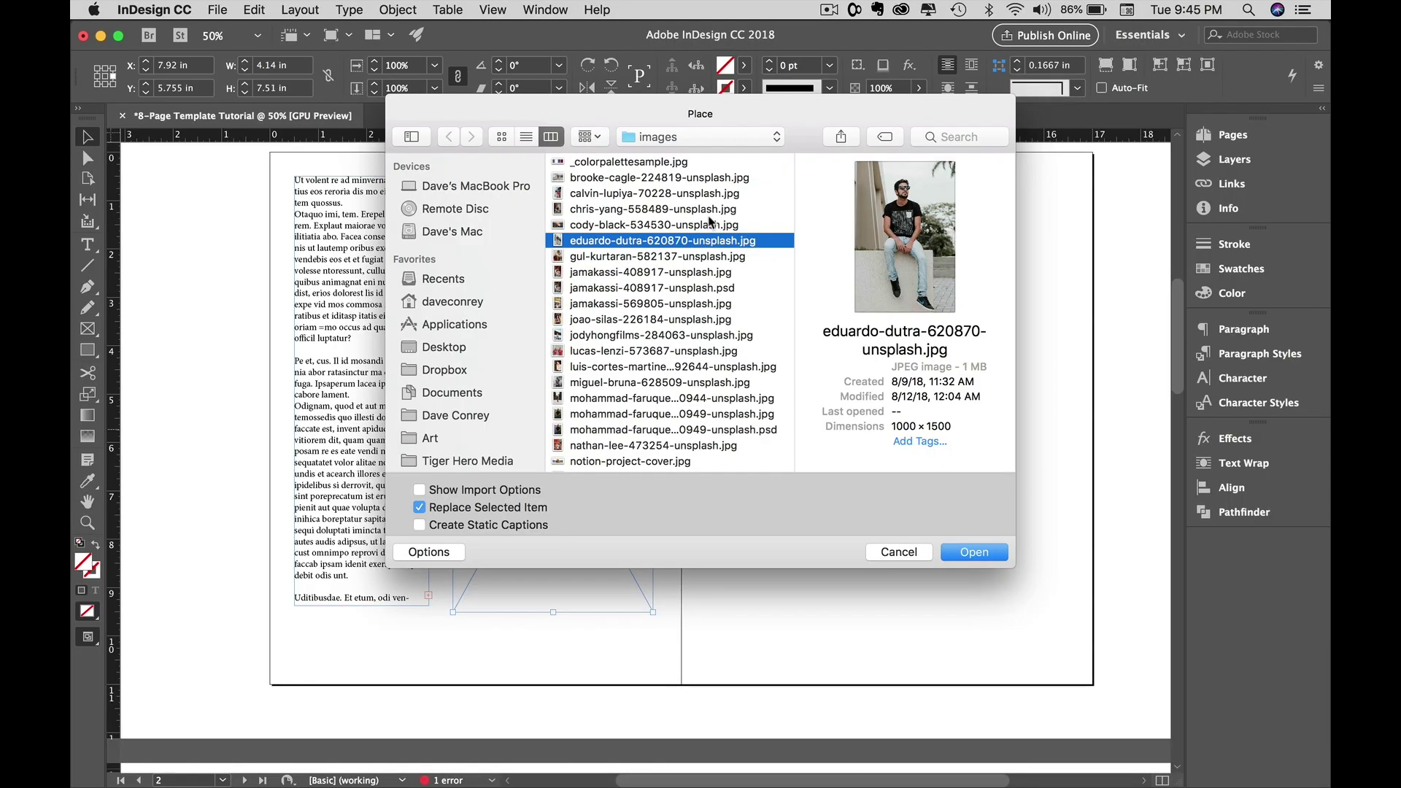
{"action": "key", "text": "Return"}
{"action": "left_click", "coordinate": [671, 472]}
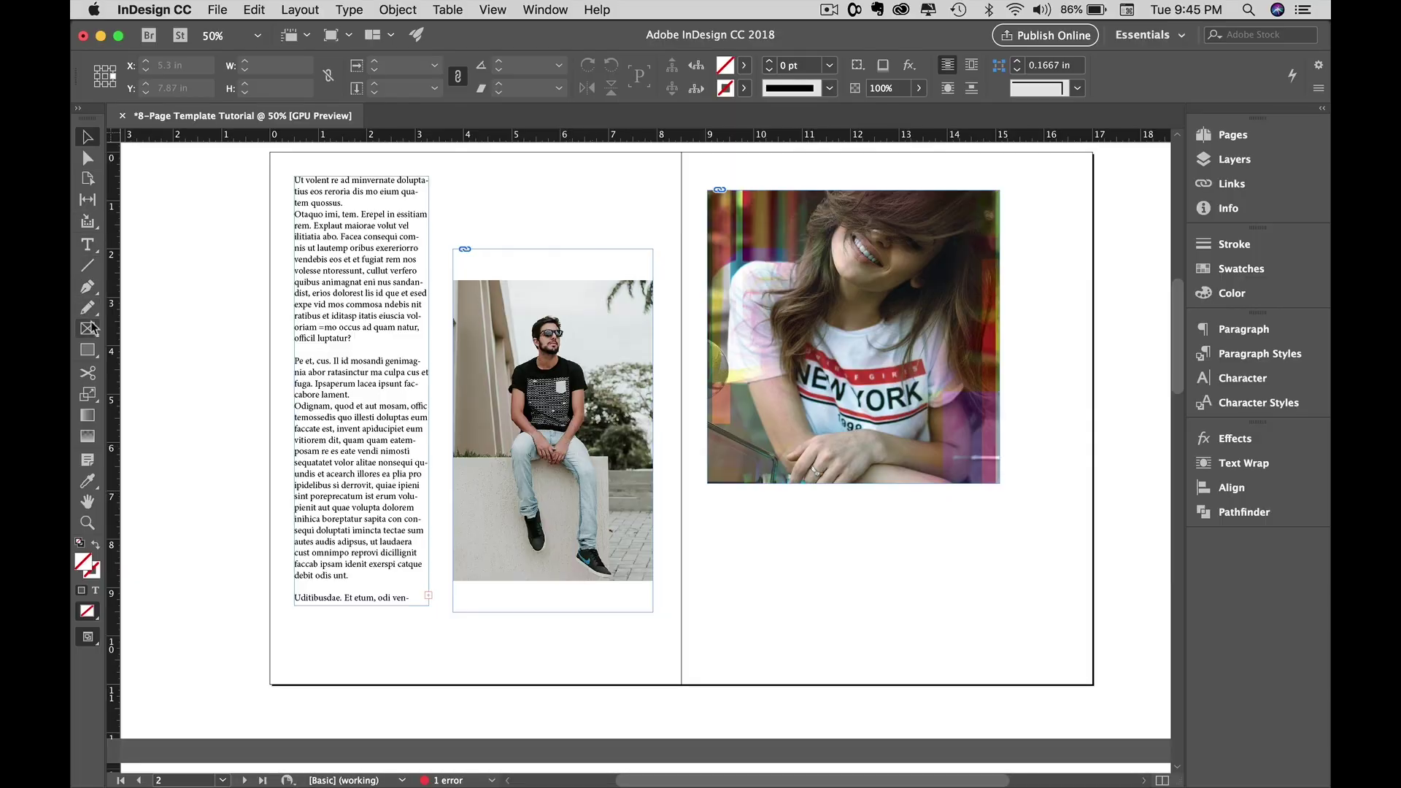
- Draw a rectangle frame about 4.43 in wide and 6.84 in high overlapping the large photo and place eduardo-dutra-620870-unsplash.jpg in it
{"action": "left_click", "coordinate": [87, 328]}
{"action": "left_click_drag", "start_coordinate": [693, 294], "coordinate": [908, 625]}
{"action": "key", "text": "super+d"}
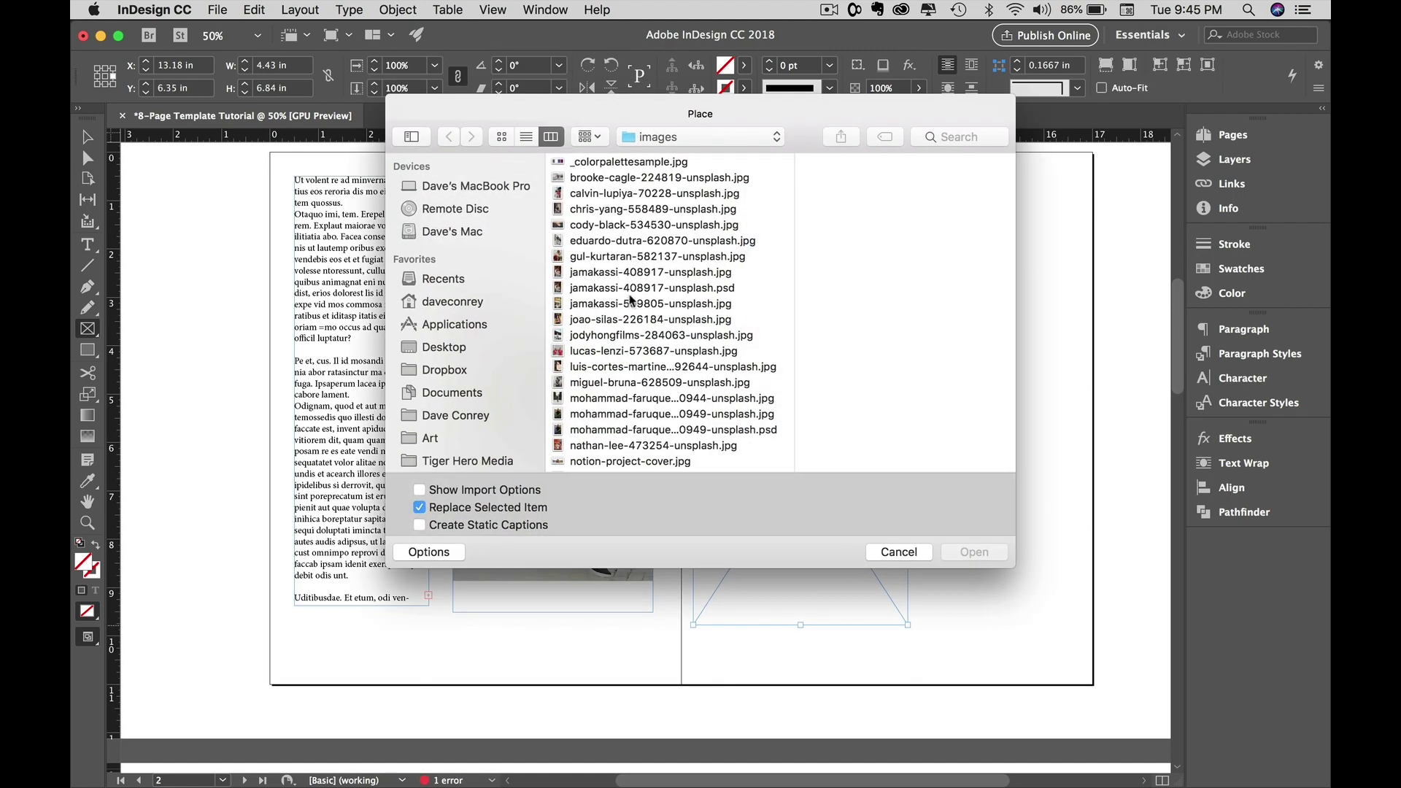
{"action": "left_click", "coordinate": [692, 257]}
{"action": "double_click", "coordinate": [684, 239]}
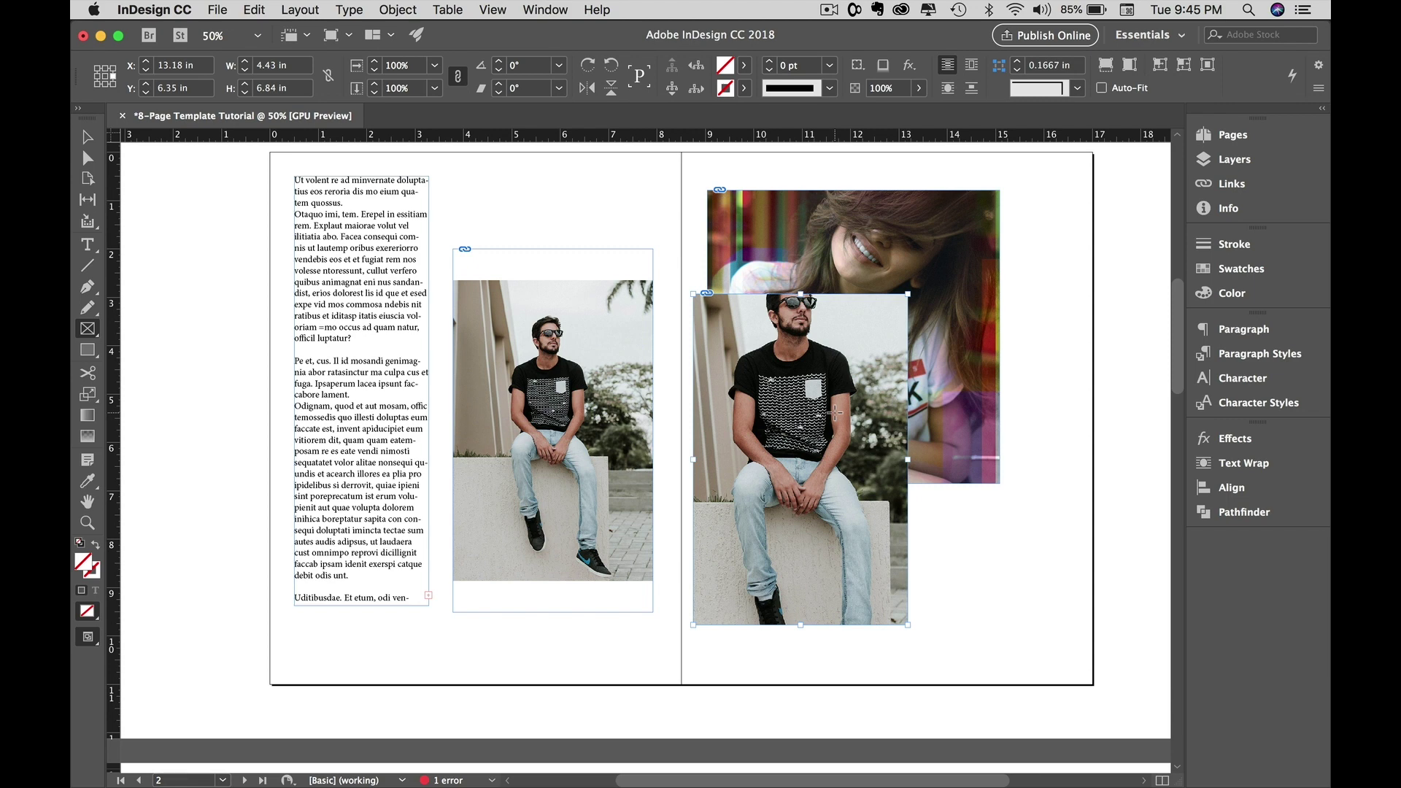
- Delete the frame overlapping the large photo and enlarge the page 2 photo inside its frame to about 103.5%
{"action": "key", "text": "BackSpace"}
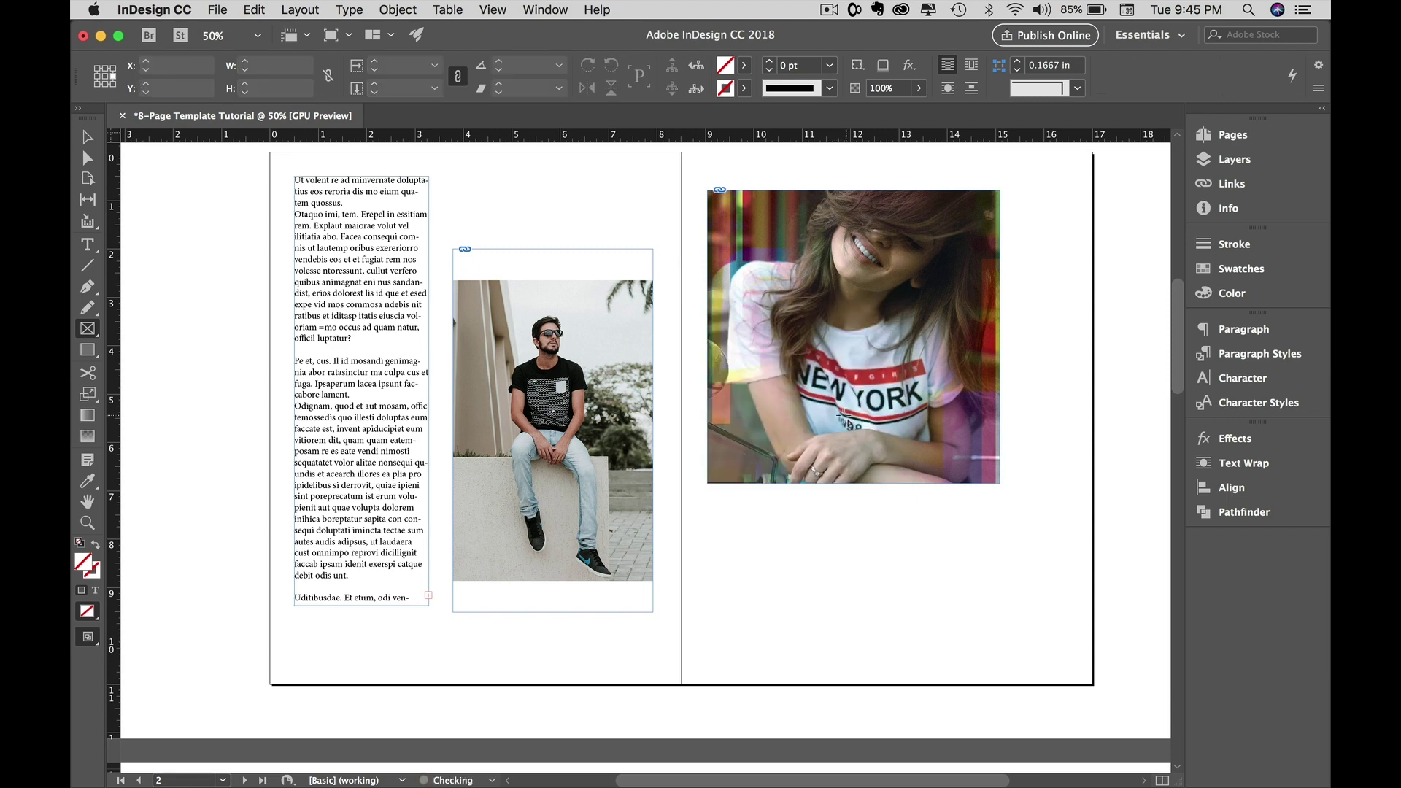
{"action": "key", "text": "v"}
{"action": "left_click", "coordinate": [621, 547]}
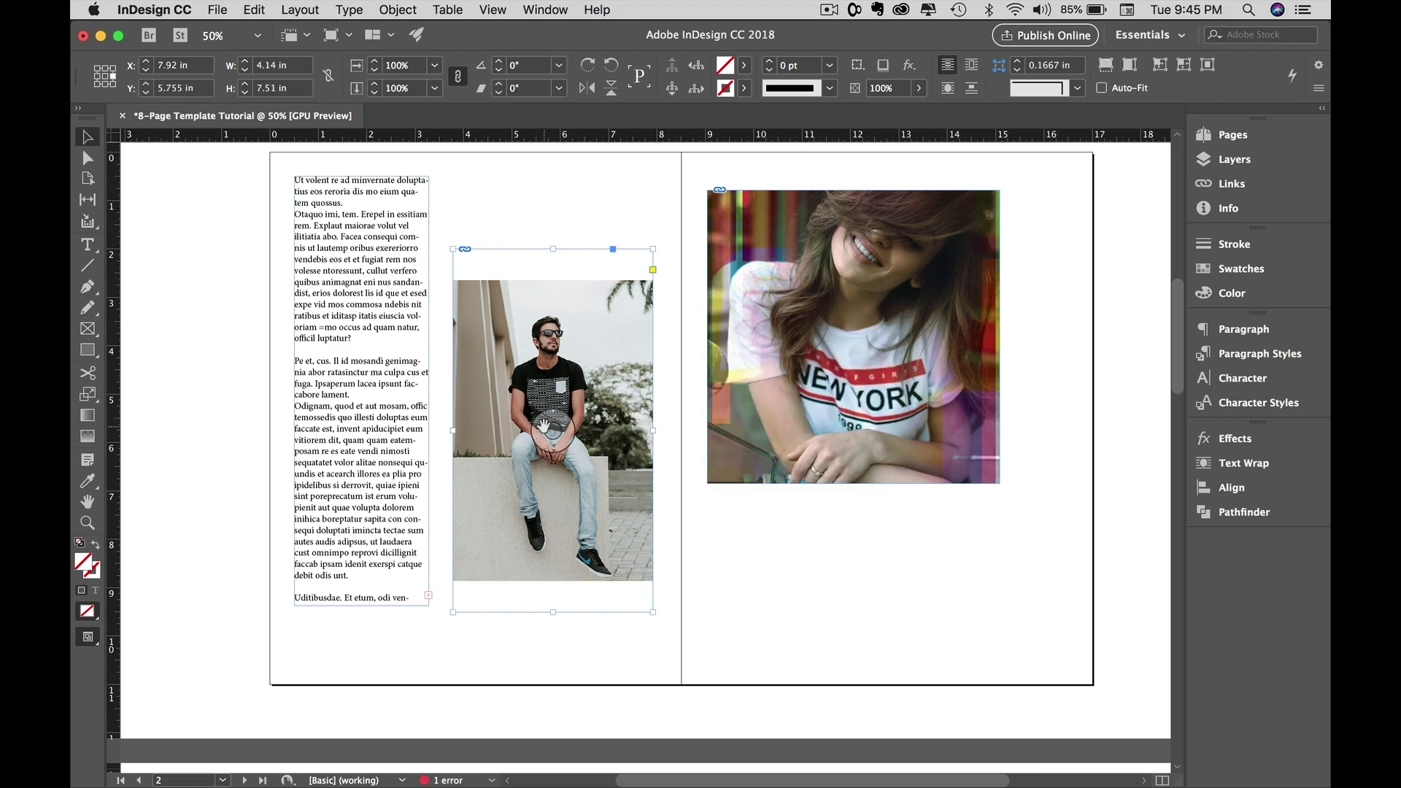
{"action": "double_click", "coordinate": [629, 539]}
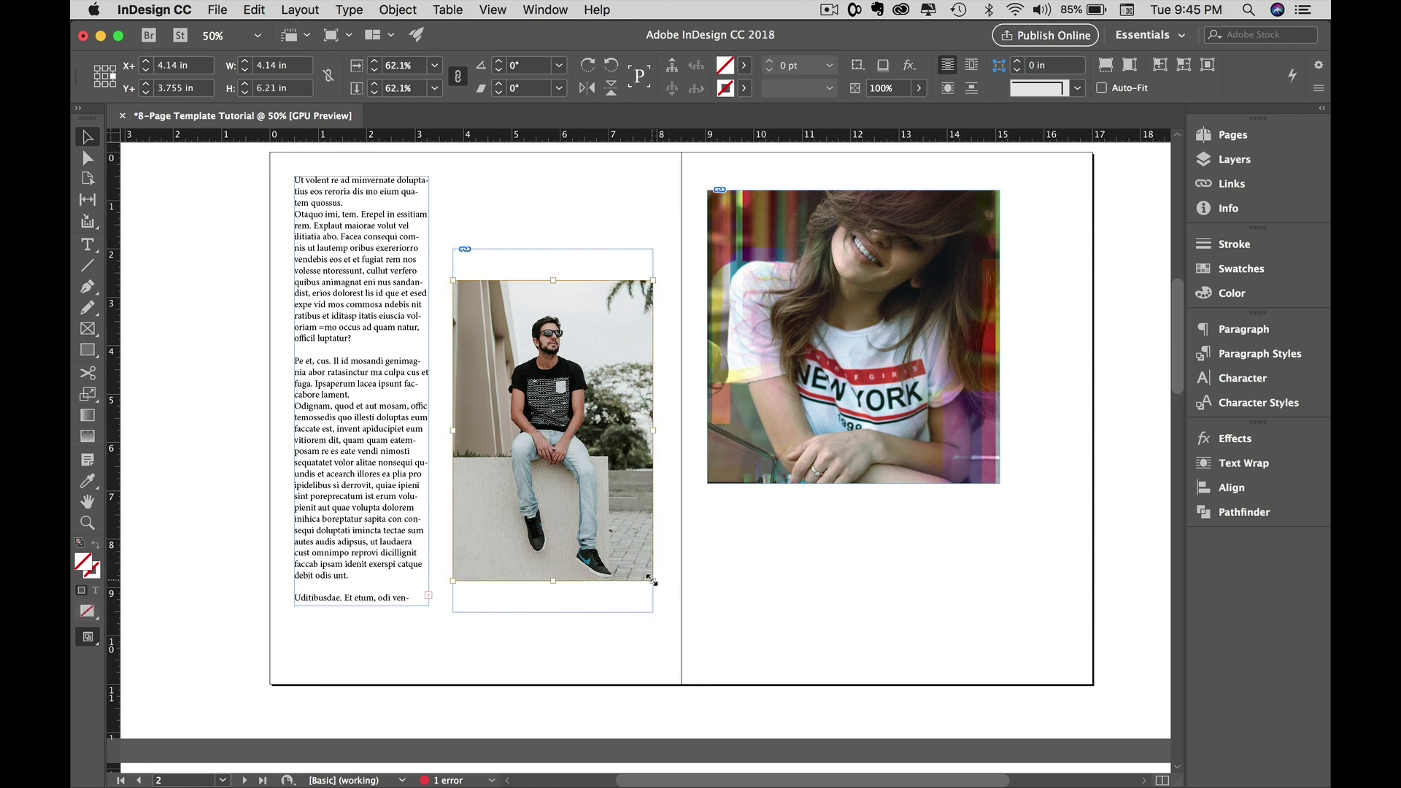
{"action": "left_click_drag", "start_coordinate": [653, 582], "coordinate": [716, 629]}
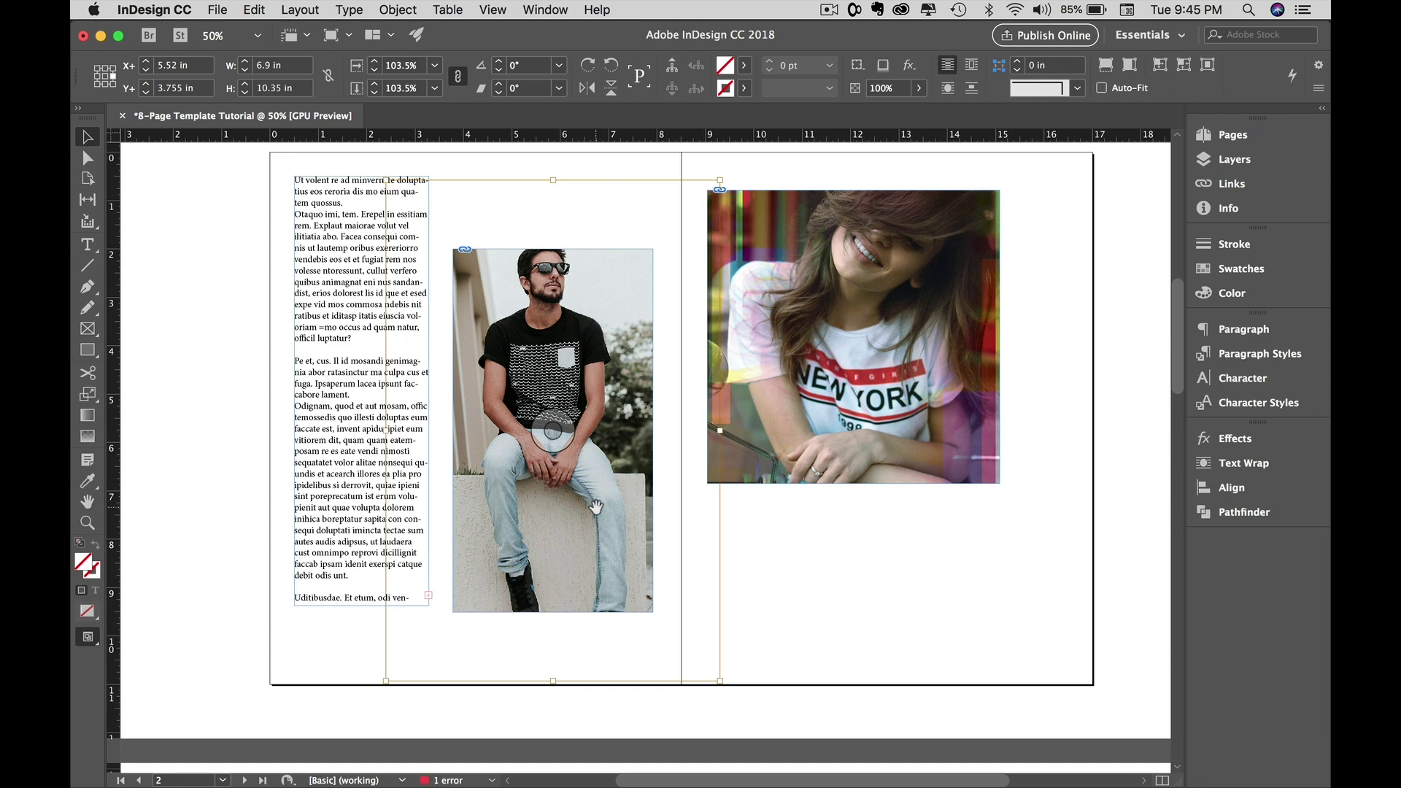
- Fill the page 2 photo frame proportionally with its image and deselect it
{"action": "left_click", "coordinate": [647, 607]}
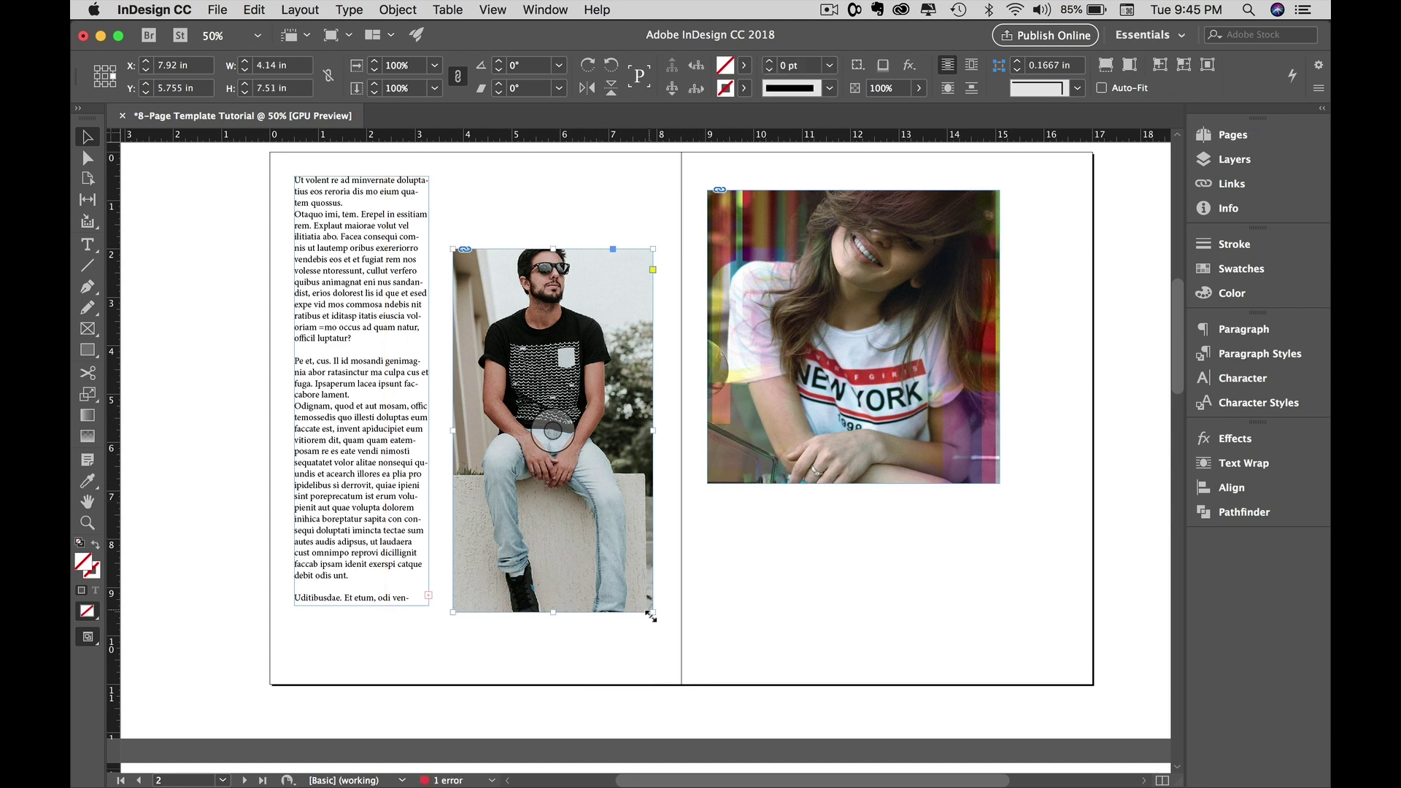
{"action": "left_click", "coordinate": [596, 466]}
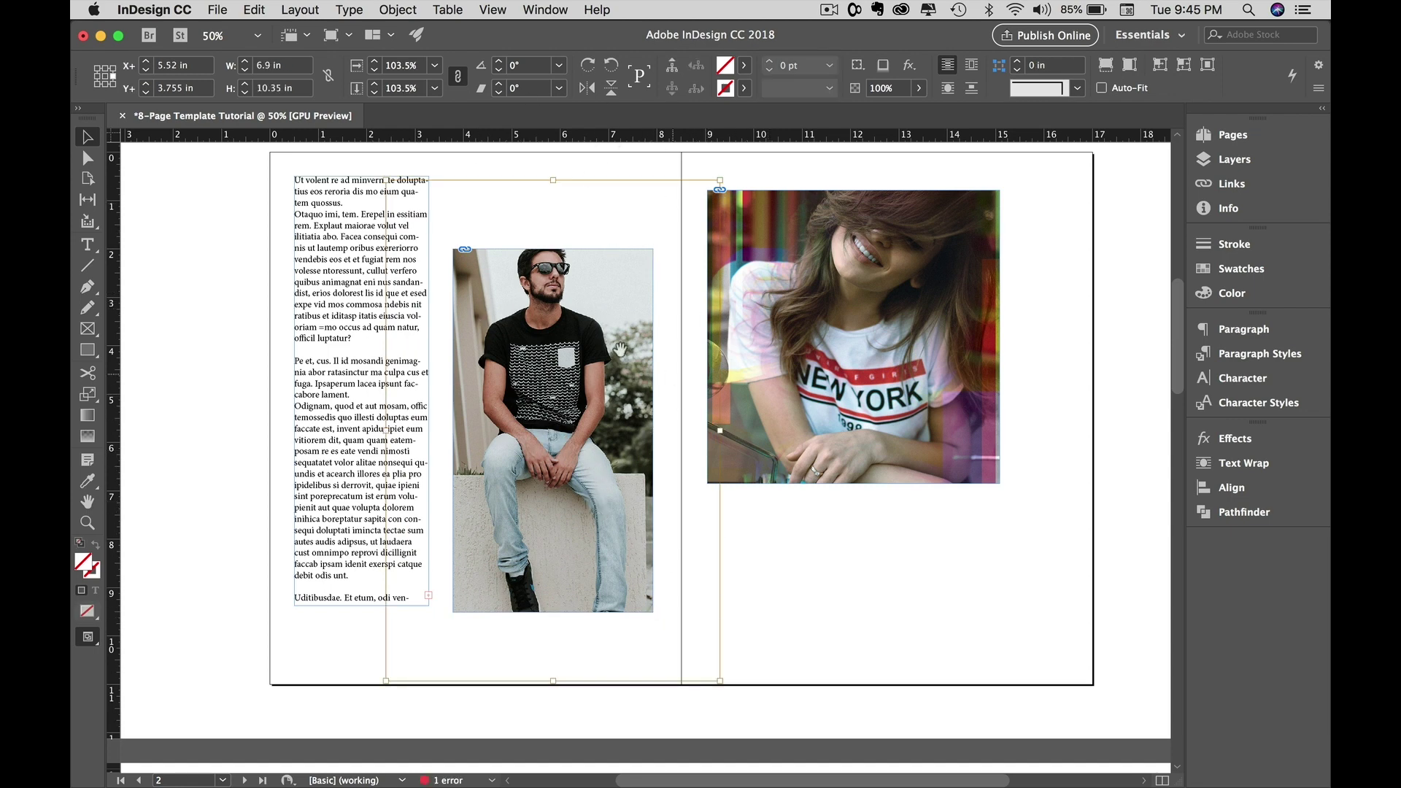
{"action": "left_click", "coordinate": [622, 478]}
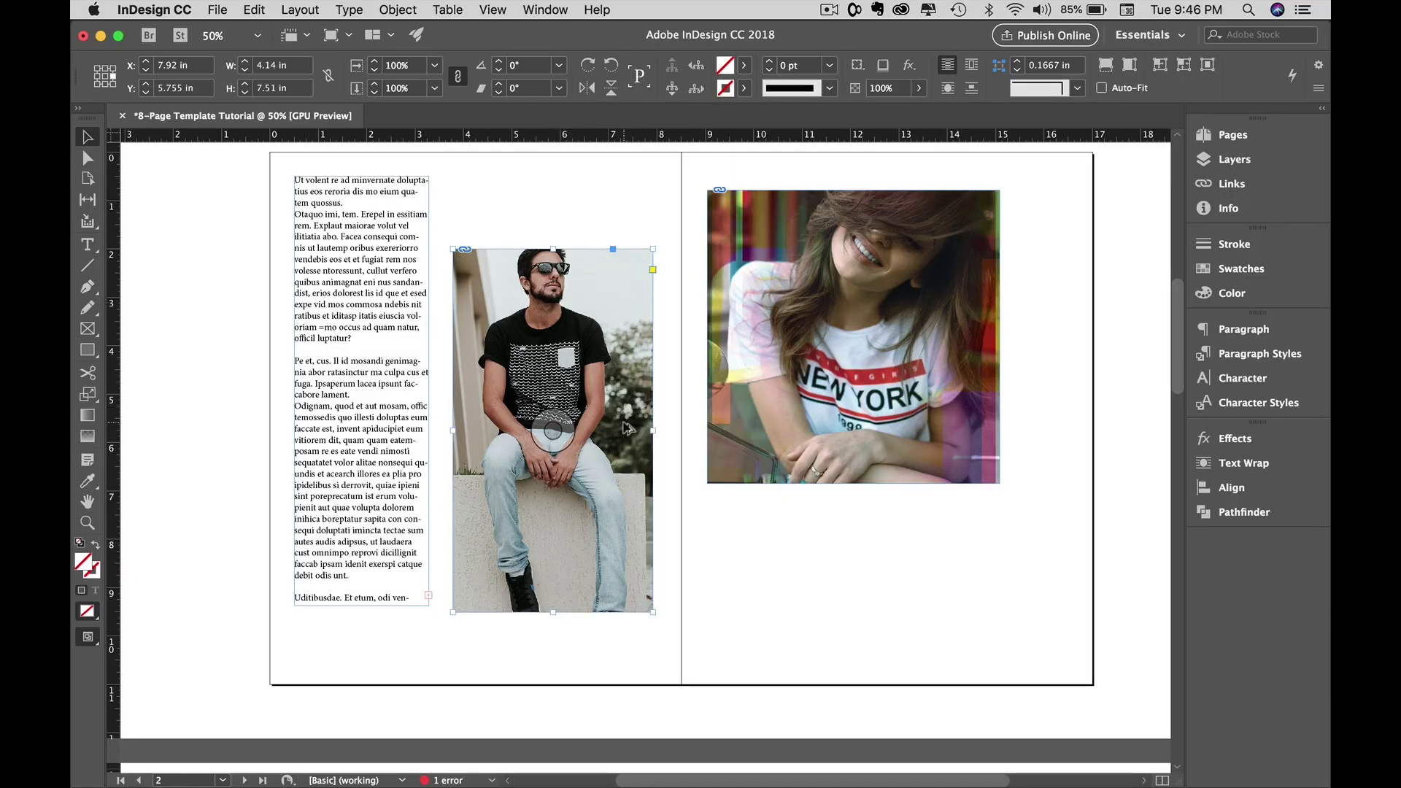
{"action": "key", "text": "ctrl+alt+shift+c"}
{"action": "left_click", "coordinate": [716, 613]}
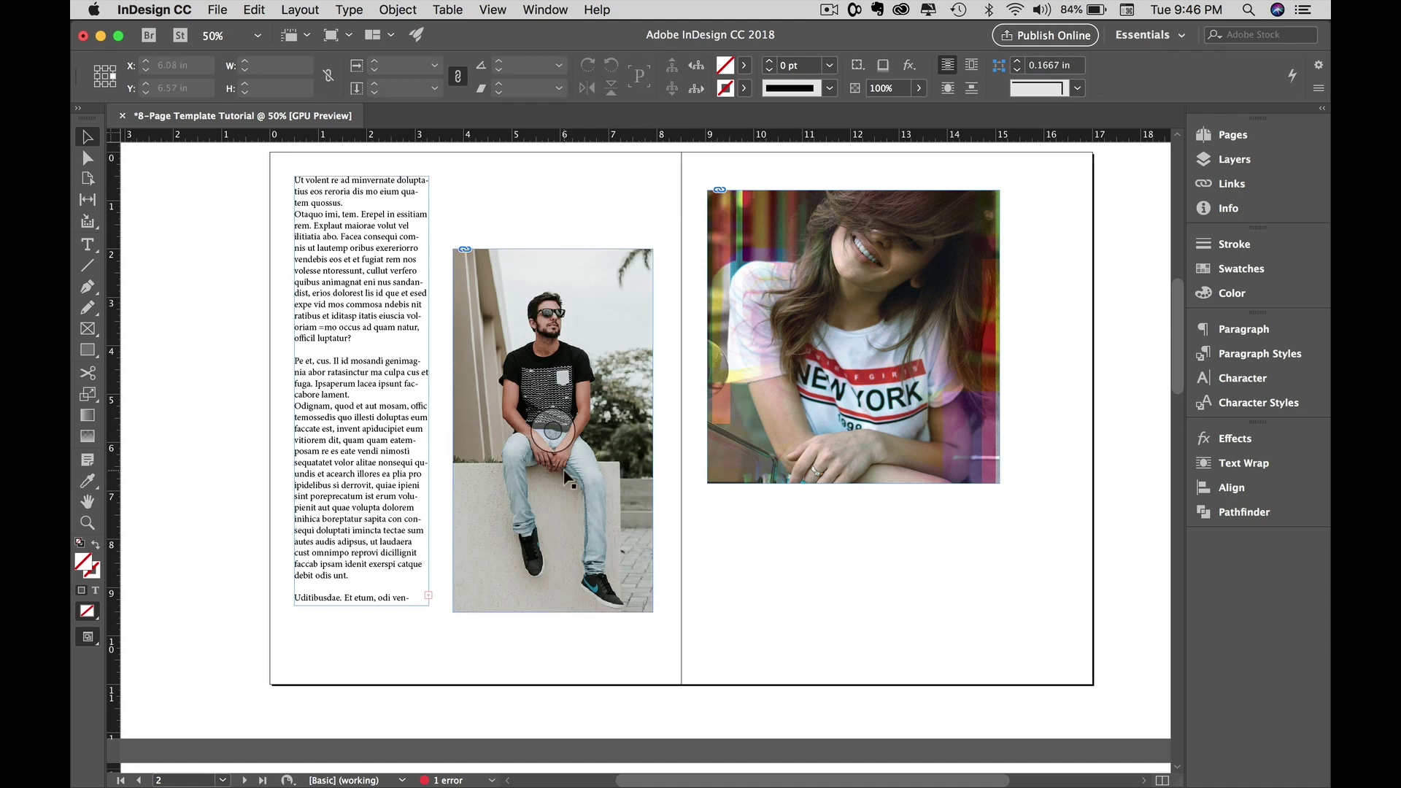
- Resize the page 2 photo frame to about 4.5 by 6.75 in, and crop it to about 5.8 by 3.56 in
{"action": "left_click", "coordinate": [639, 465]}
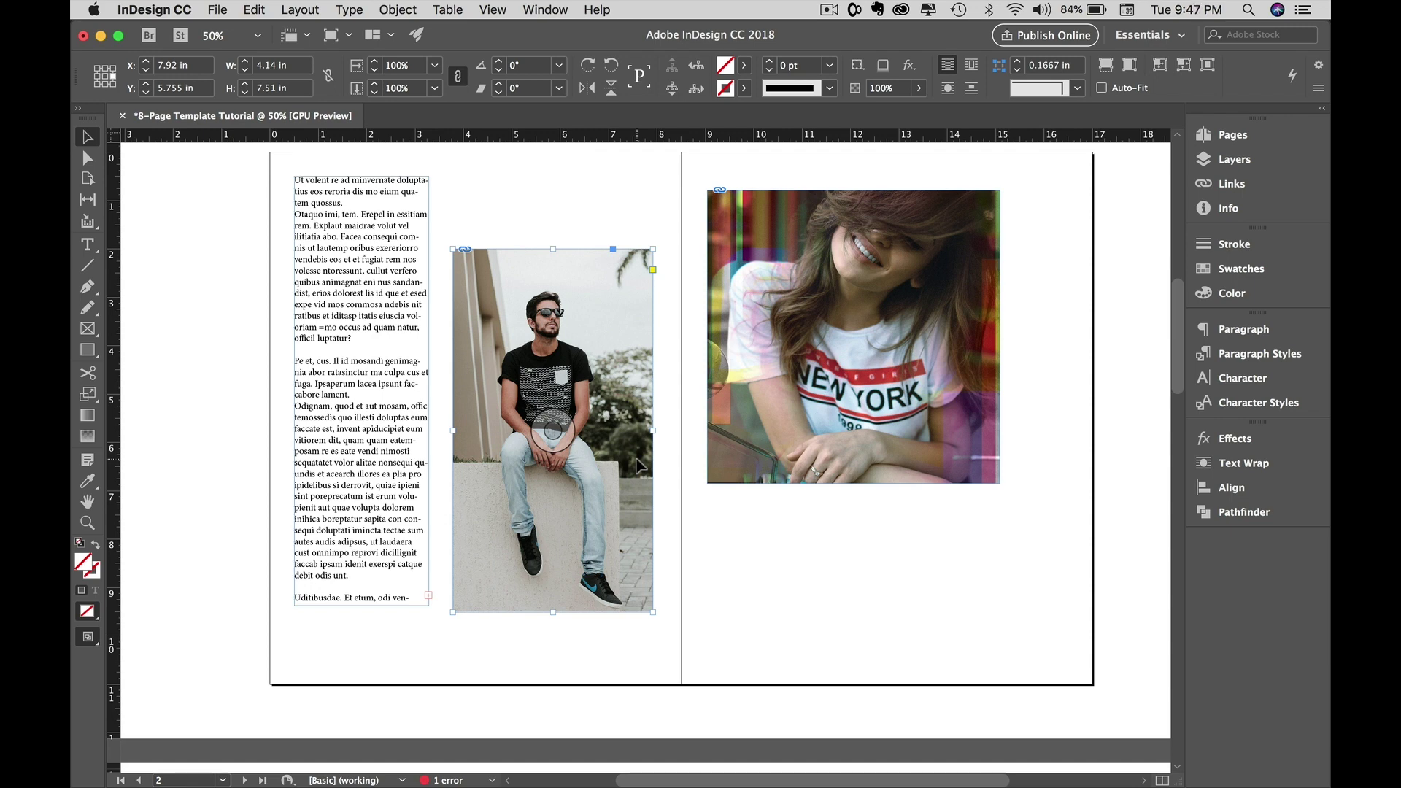
{"action": "left_click_drag", "start_coordinate": [653, 612], "coordinate": [670, 529]}
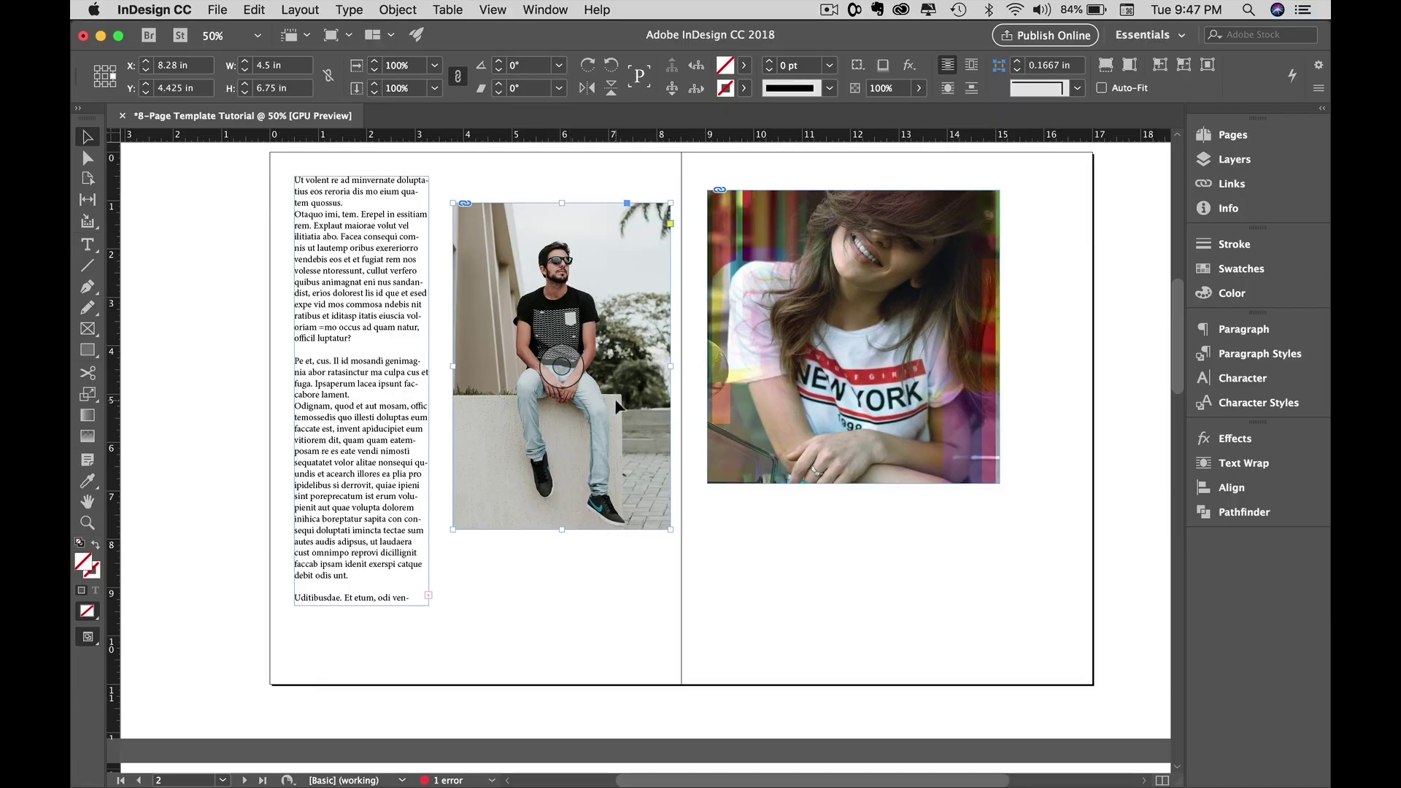
{"action": "left_click_drag", "start_coordinate": [671, 529], "coordinate": [733, 375]}
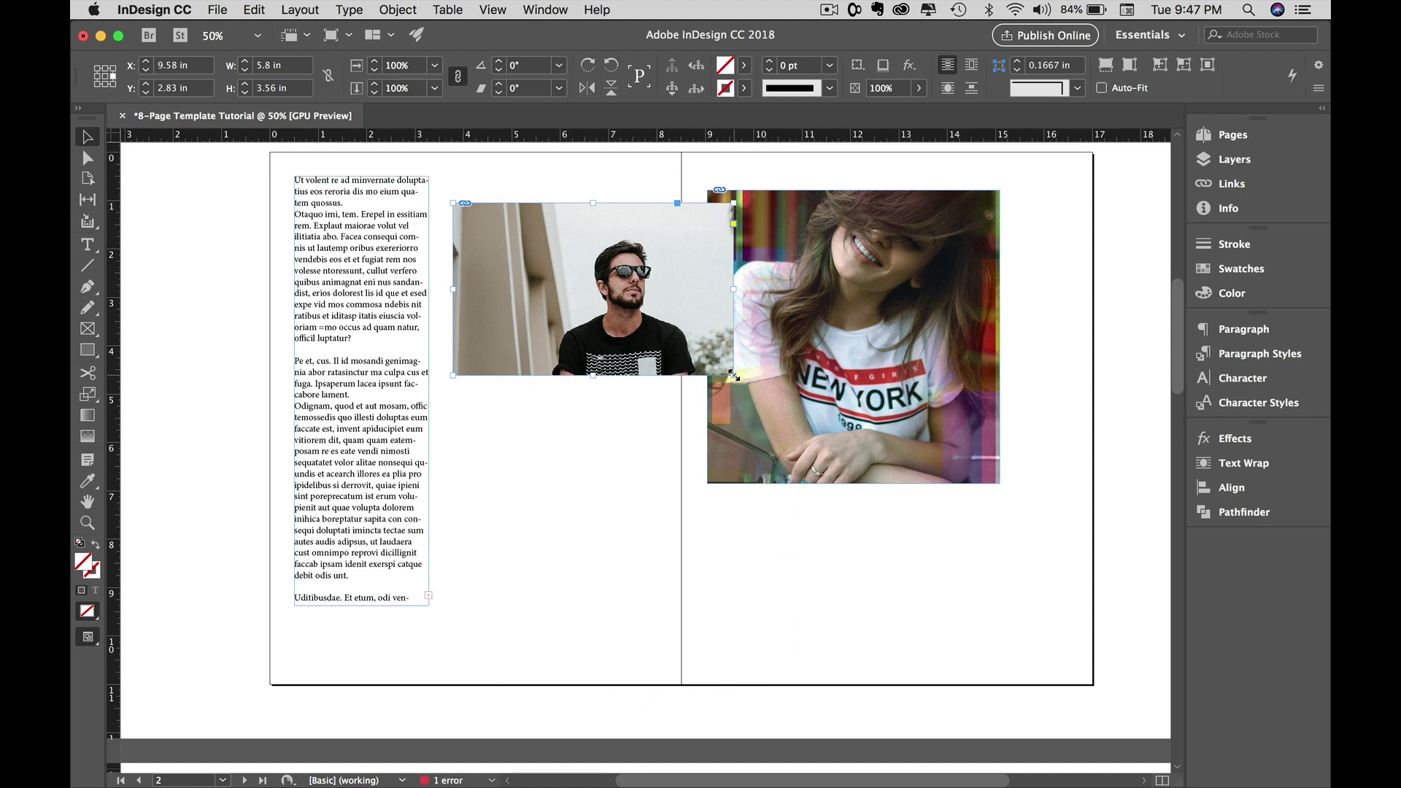
- Fit the page 2 frame to its content and reduce the filled frame to about 2.86 in wide and 5.94 in high
{"action": "key", "text": "super+alt+c"}
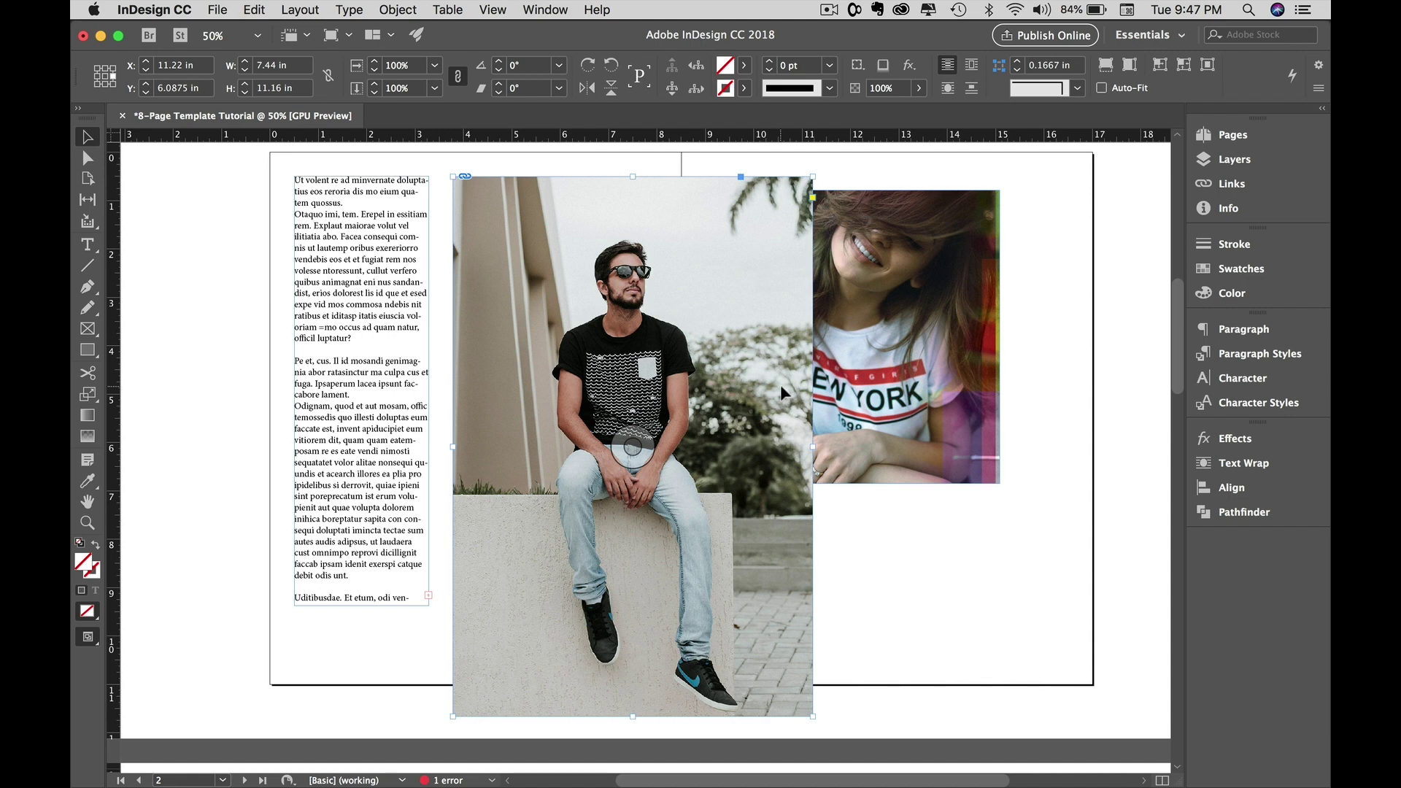
{"action": "key", "text": "super+z"}
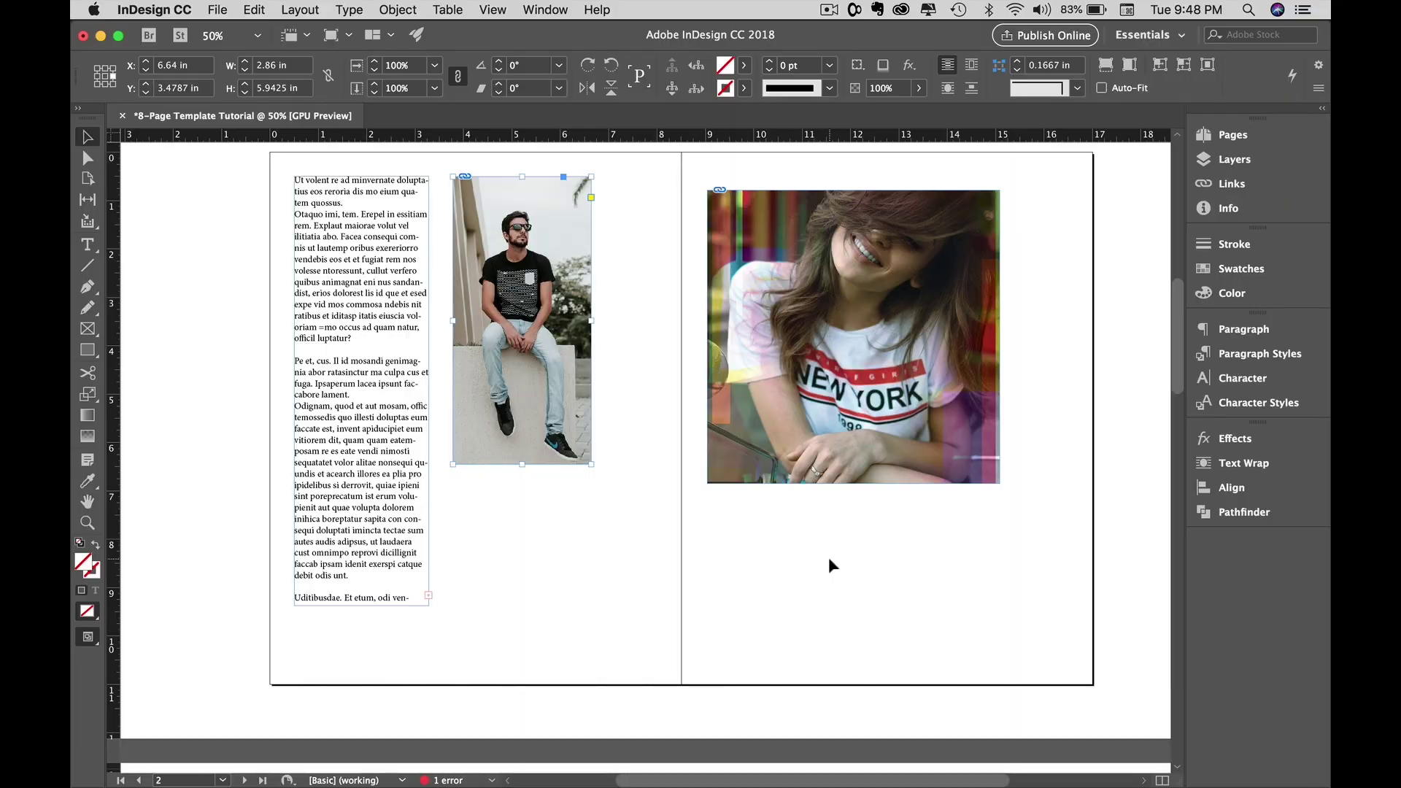
- Start a rectangle frame on the pasteboard beside page 3, divided into six stacked rows, about 6.98 in wide and 10.165 in high overall
{"action": "scroll", "coordinate": [829, 558], "scroll_direction": "right", "scroll_amount": 10}
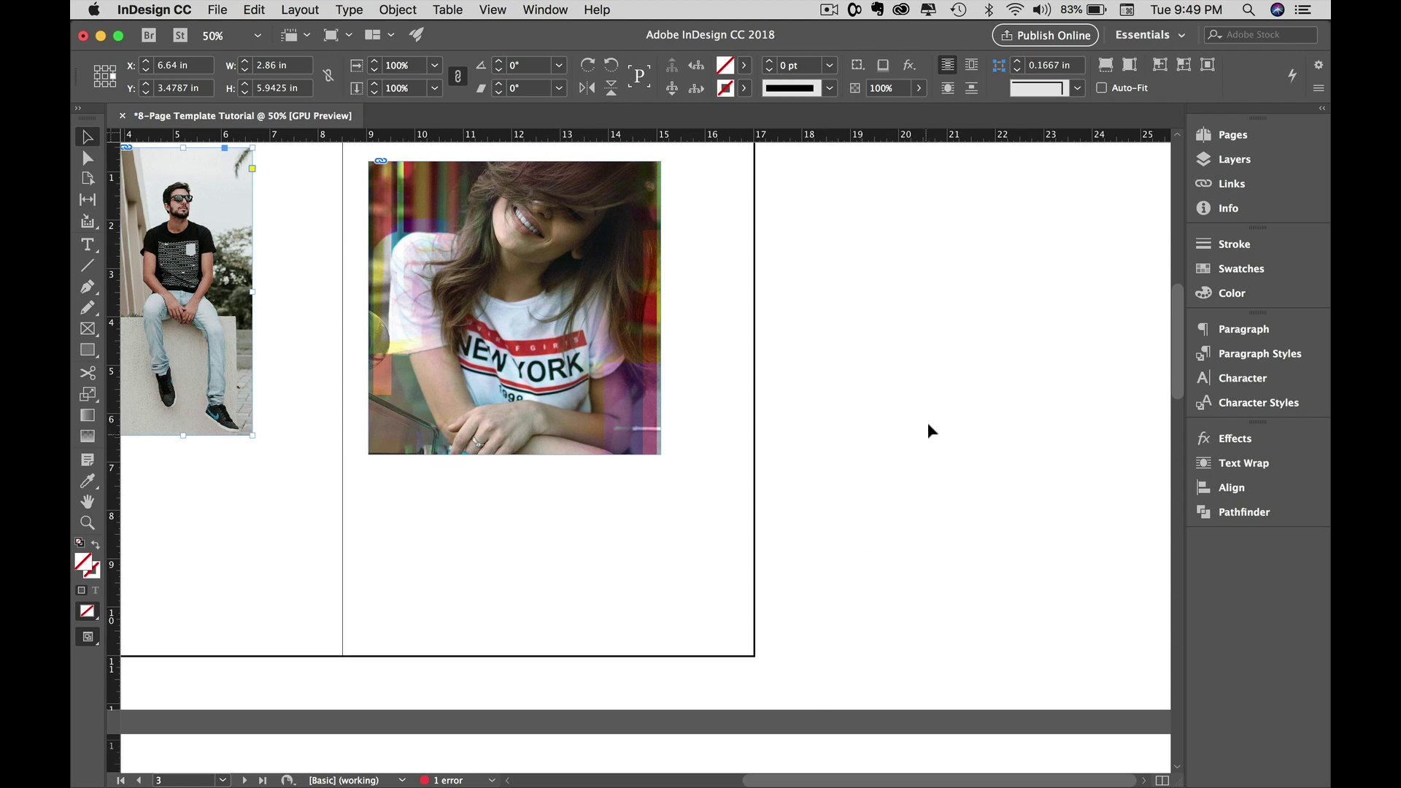
{"action": "scroll", "coordinate": [930, 424], "scroll_direction": "up", "scroll_amount": 3}
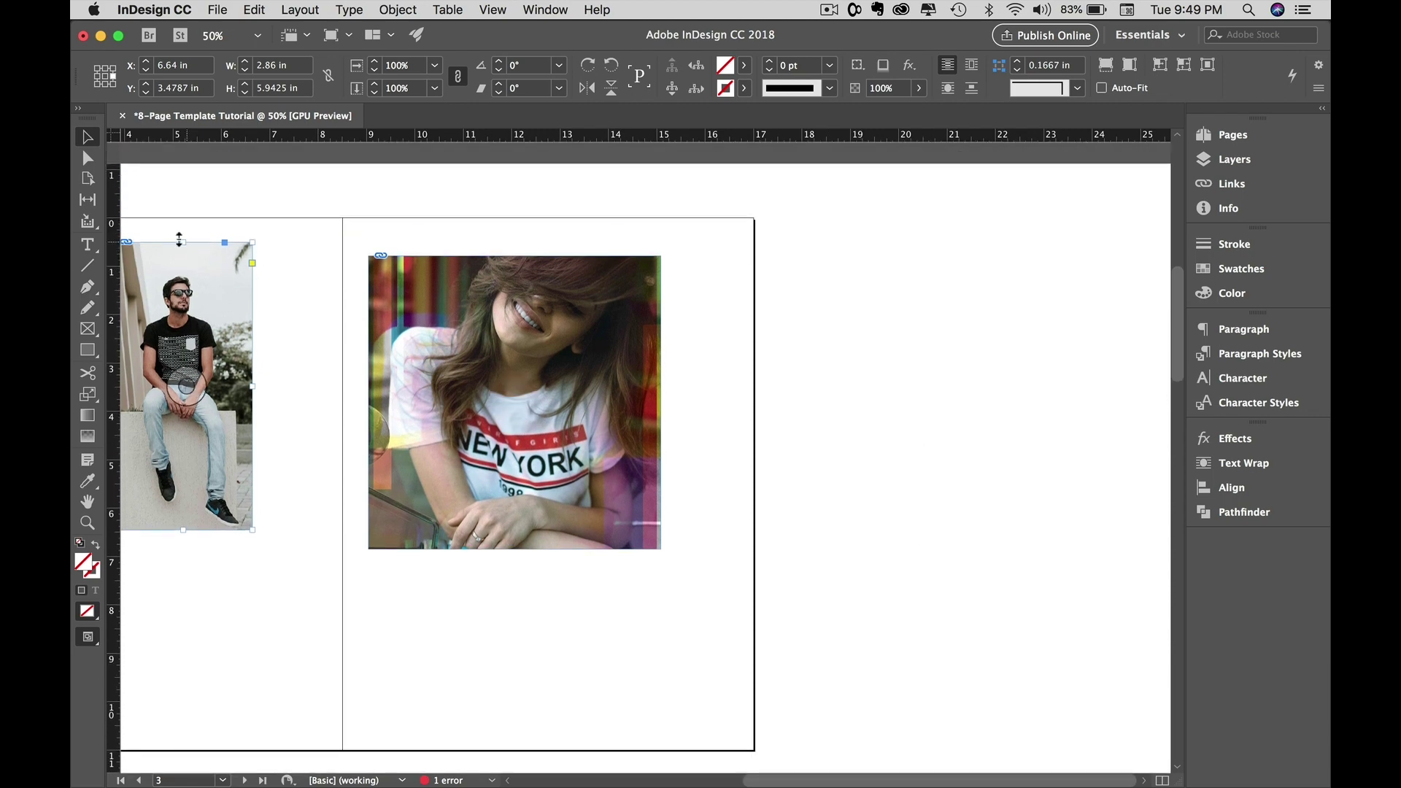
{"action": "left_click", "coordinate": [86, 330]}
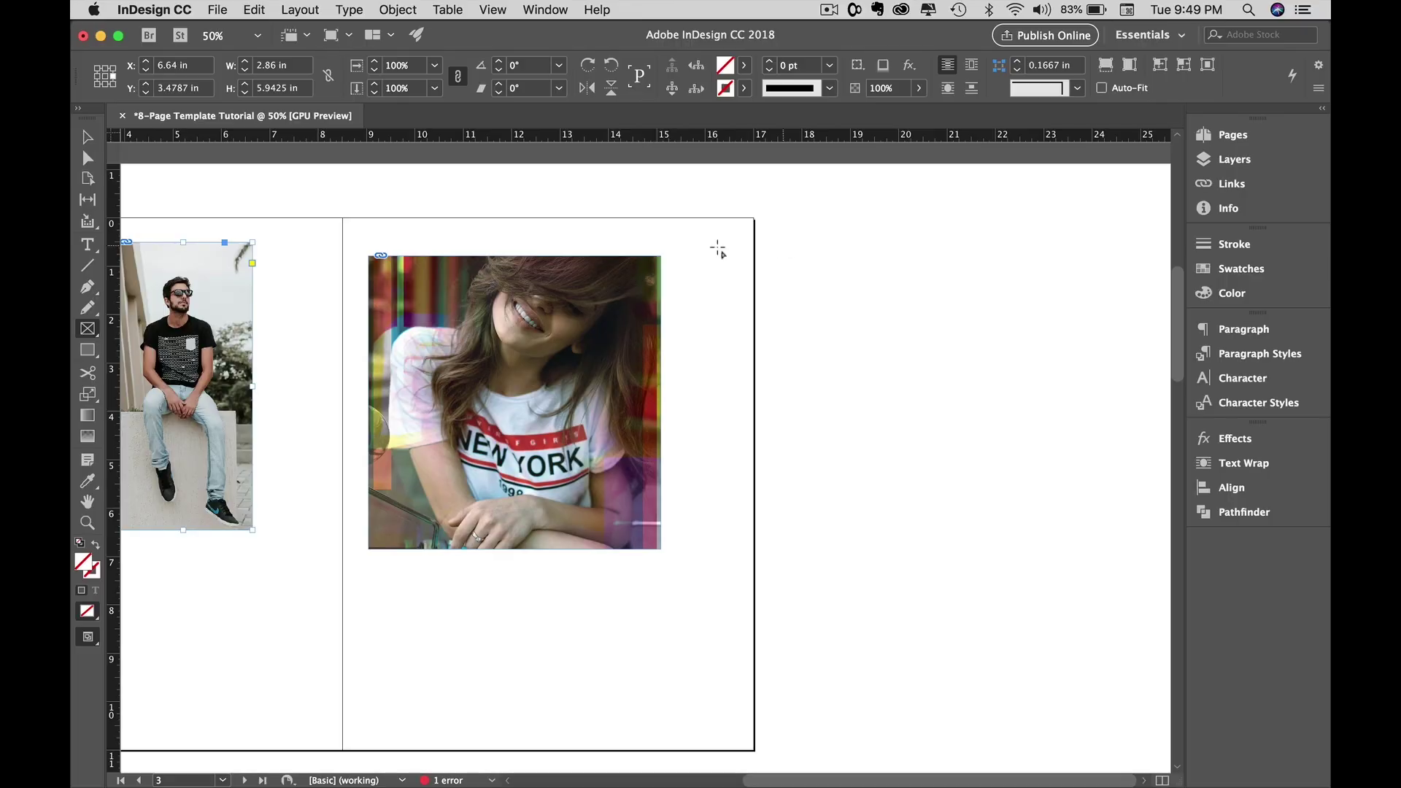
{"action": "left_click", "coordinate": [776, 224]}
{"action": "left_click_drag", "start_coordinate": [777, 223], "coordinate": [1116, 717]}
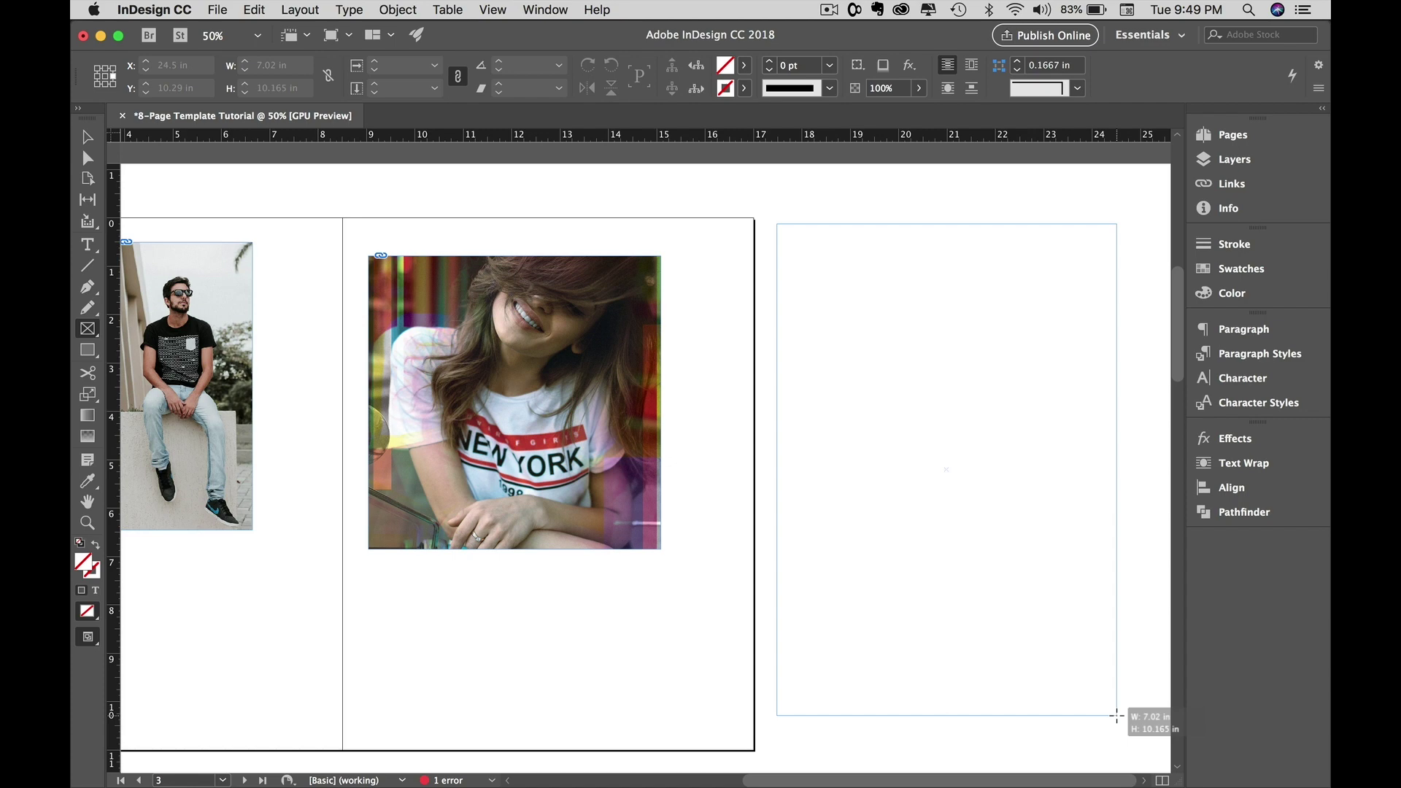
{"action": "key", "text": "Up"}
{"action": "left_click_drag", "start_coordinate": [1116, 716], "coordinate": [1114, 716]}
{"action": "key", "text": "Up"}
{"action": "key", "text": "Up"}
{"action": "key", "text": "Up"}
{"action": "key", "text": "Up"}
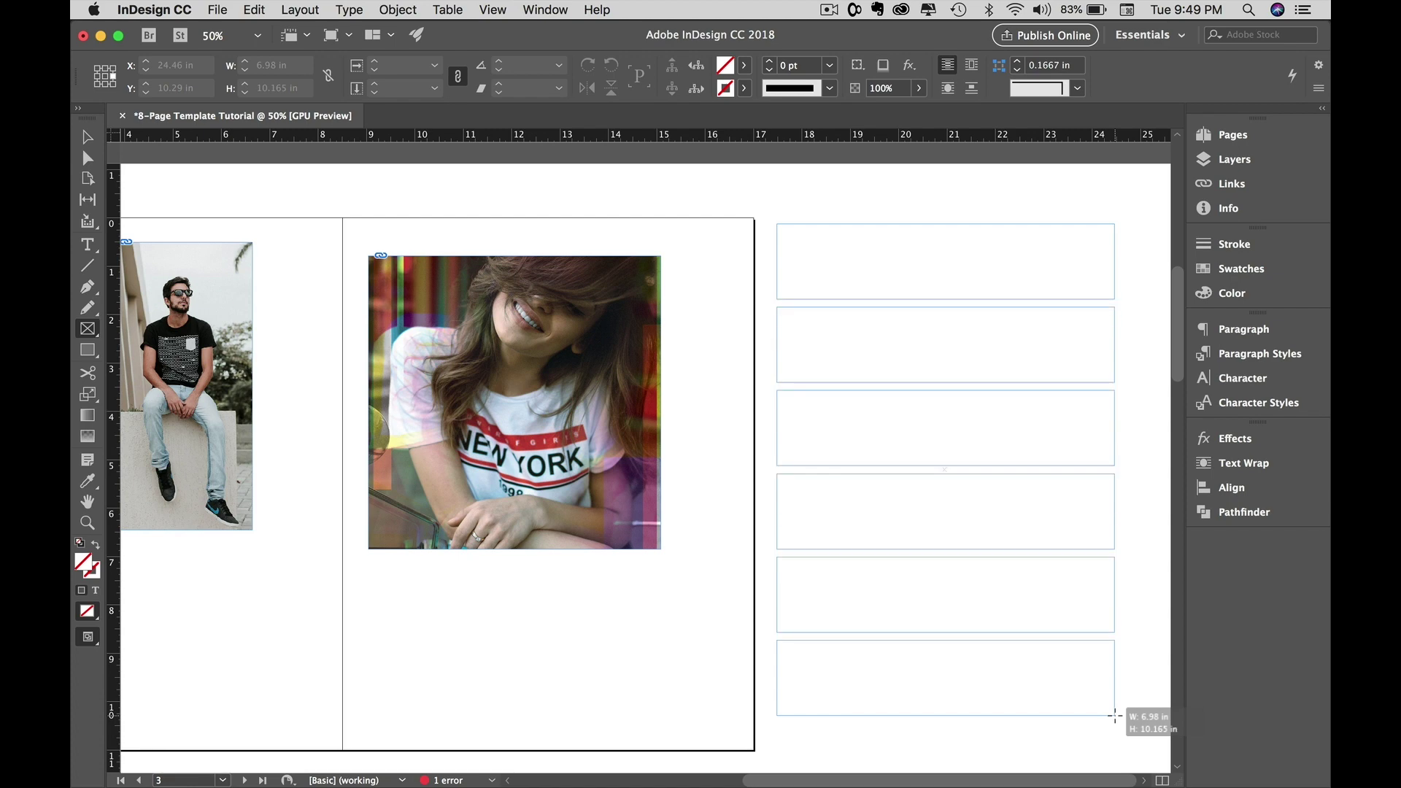
- Adjust the frames being drawn into a grid of three columns and four rows, about 7.18 in wide and 10.345 in high overall
{"action": "left_click_drag", "start_coordinate": [1115, 716], "coordinate": [1113, 717]}
{"action": "key", "text": "Down"}
{"action": "key", "text": "Down"}
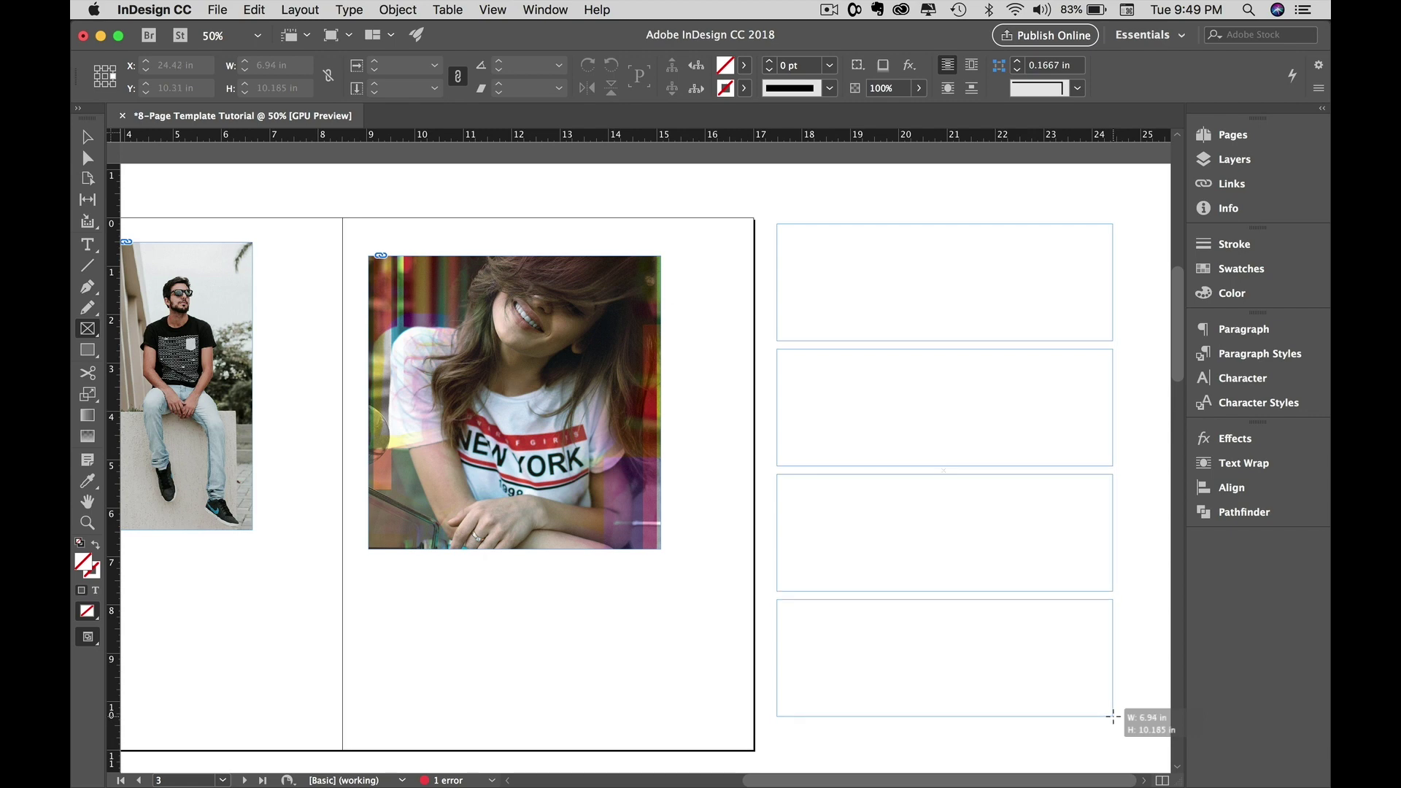
{"action": "left_click_drag", "start_coordinate": [1113, 717], "coordinate": [1124, 724]}
{"action": "key", "text": "Right"}
{"action": "key", "text": "Right"}
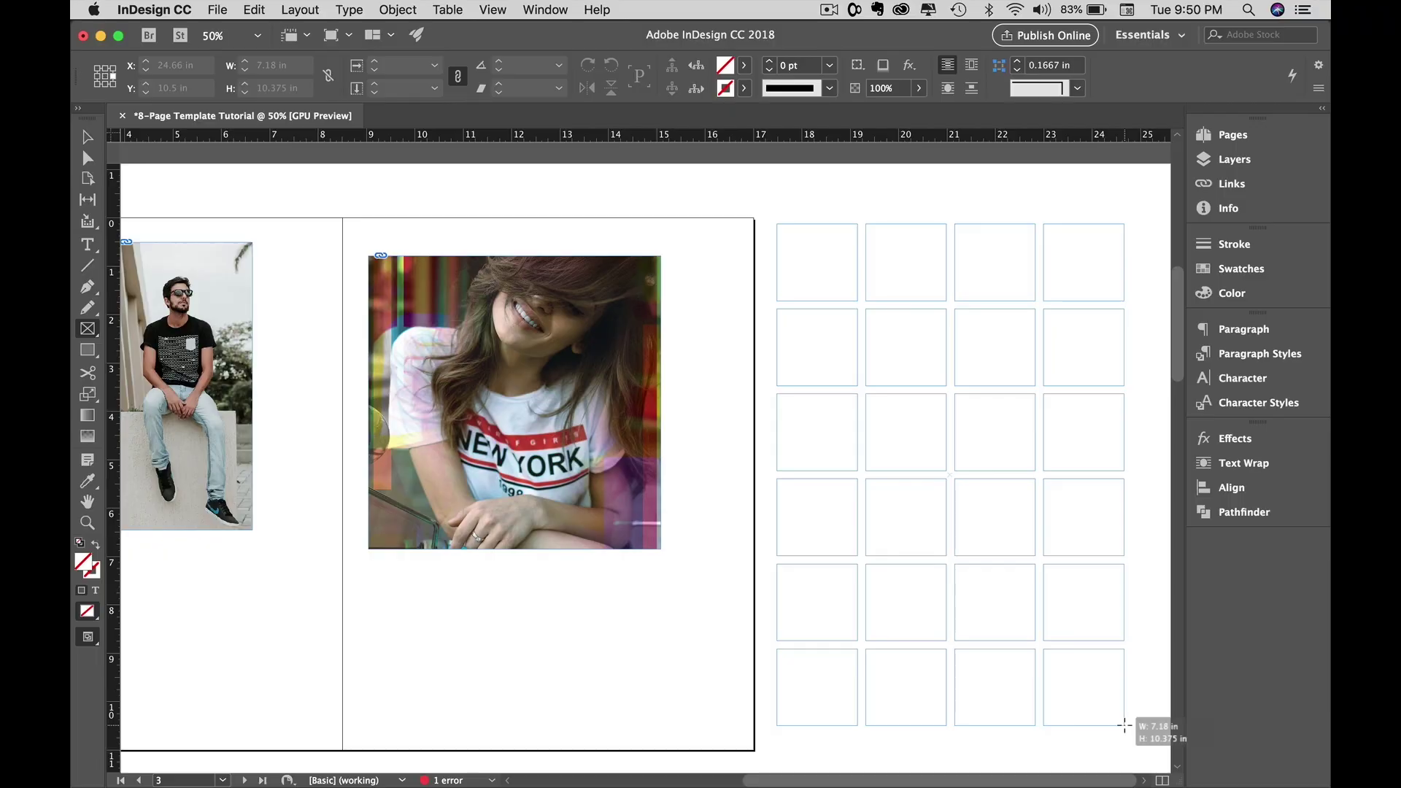
{"action": "key", "text": "Down"}
{"action": "left_click_drag", "start_coordinate": [1124, 725], "coordinate": [1124, 725]}
{"action": "key", "text": "Left"}
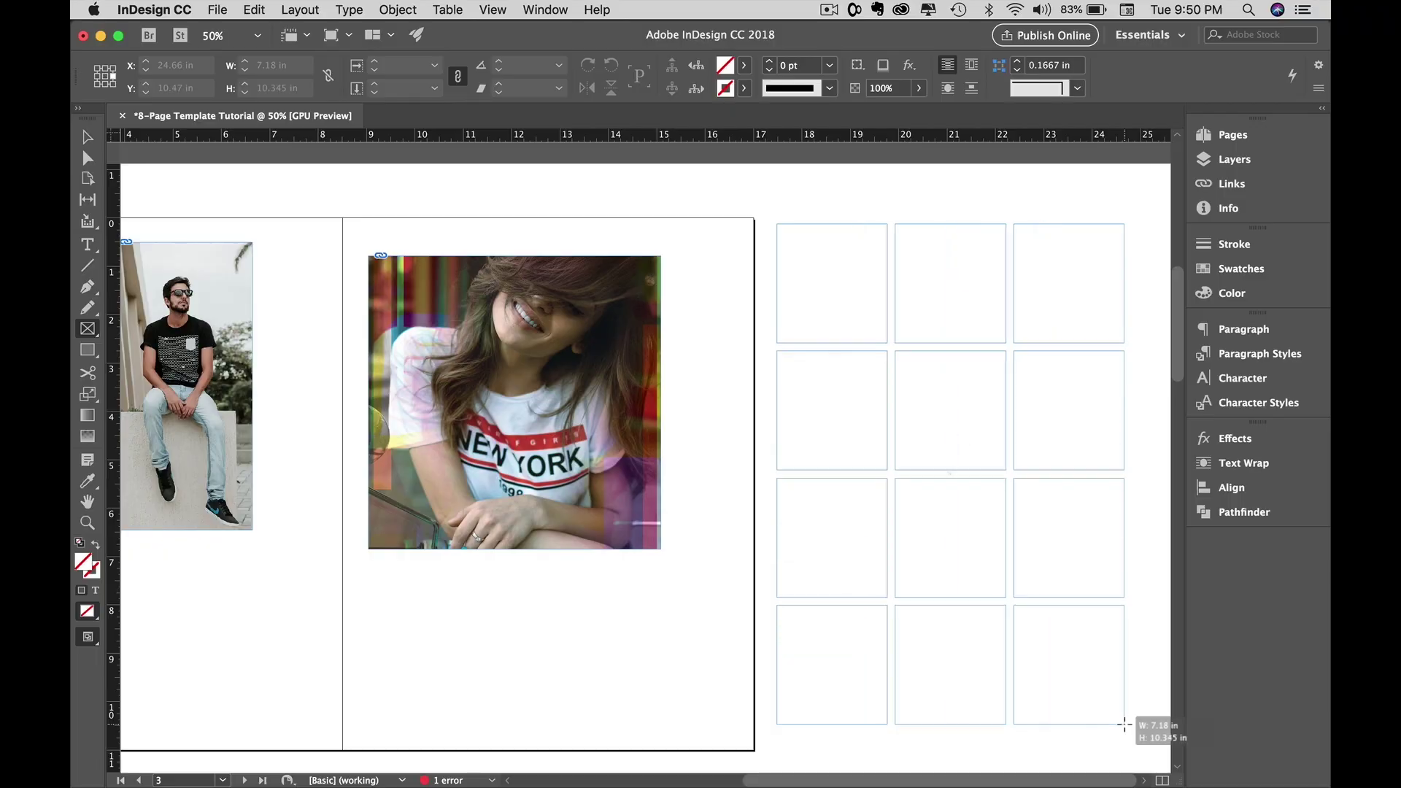
{"action": "left_click_drag", "start_coordinate": [1124, 724], "coordinate": [1124, 725]}
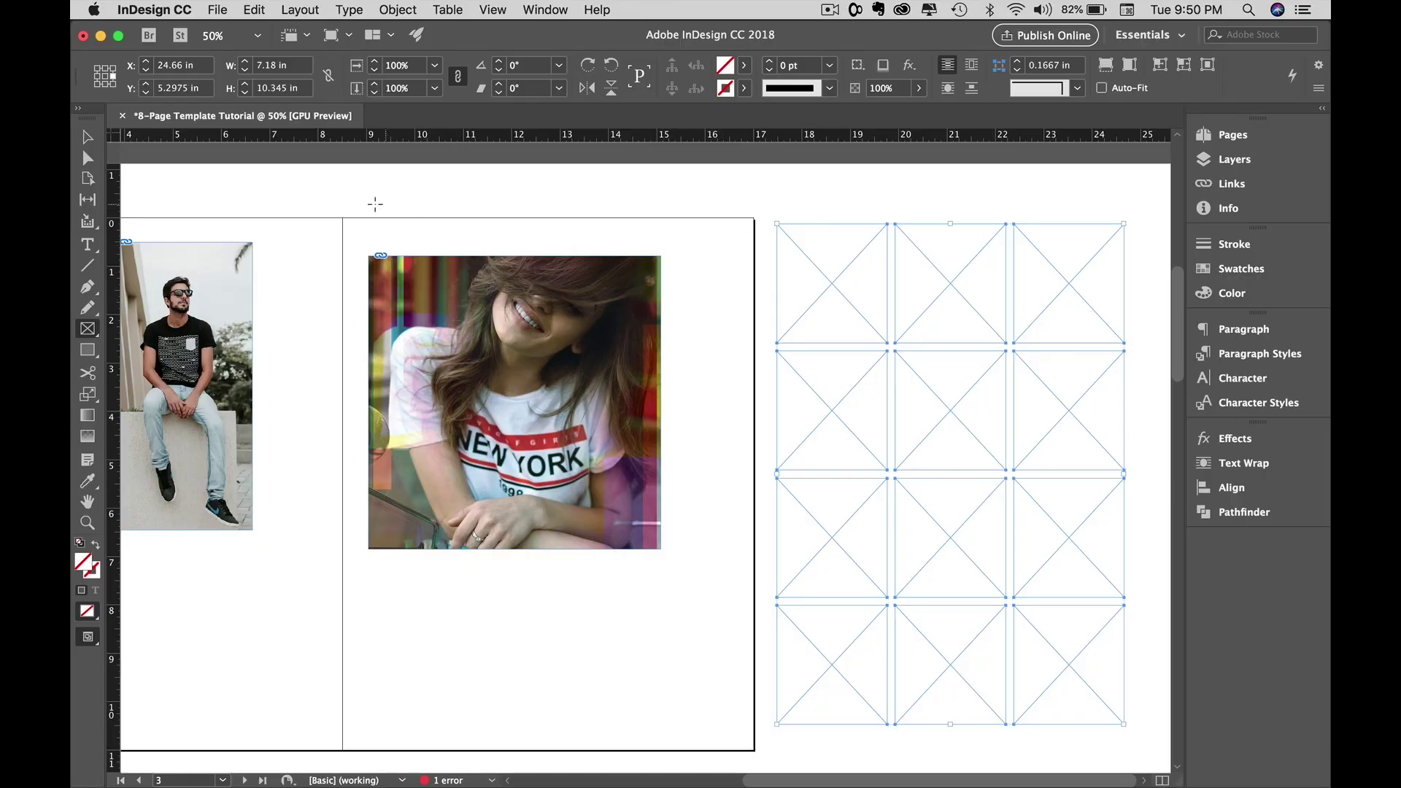
- Load a range of photos from the images folder, ending with nathan-lee-473254-unsplash.jpg, for placing
{"action": "key", "text": "v"}
{"action": "key", "text": "super+d"}
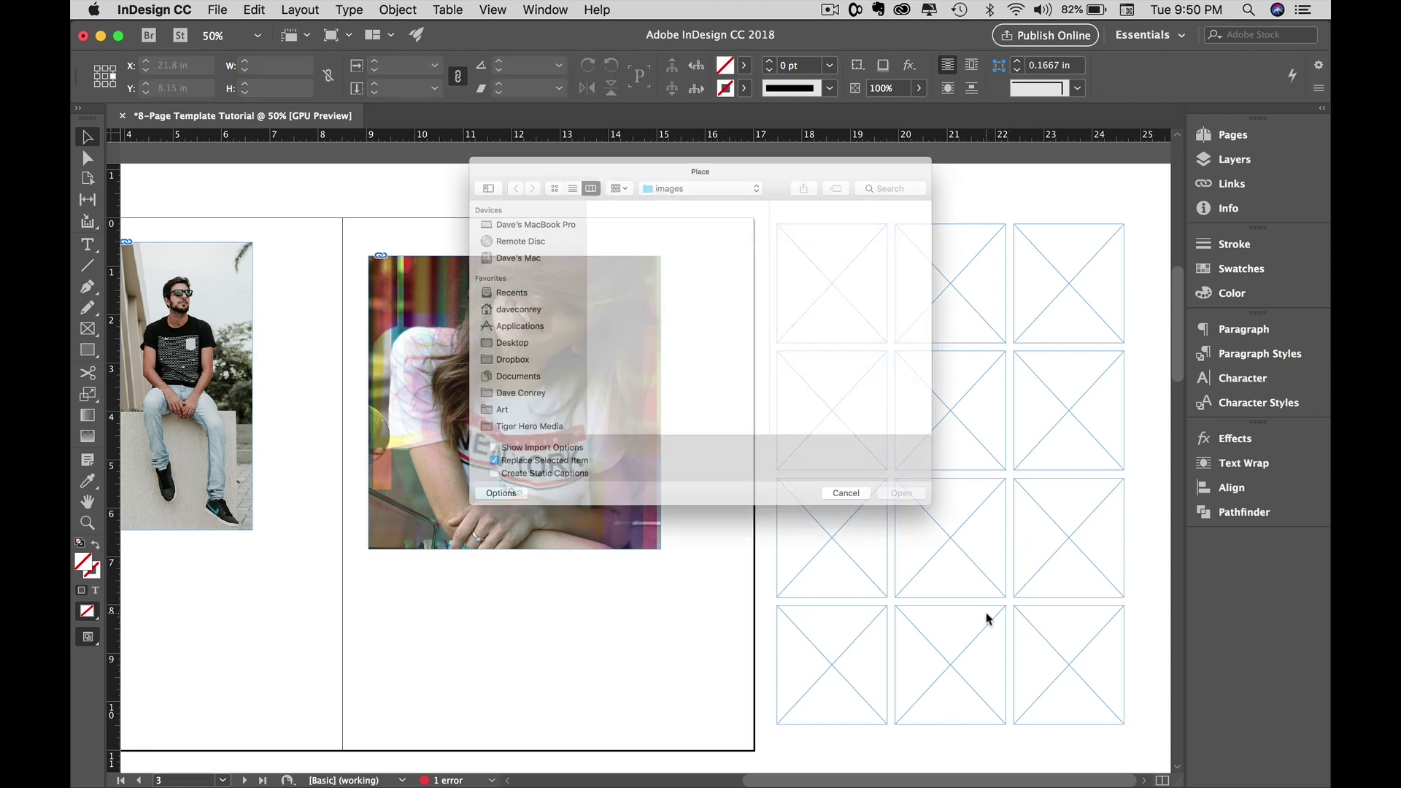
{"action": "left_click", "coordinate": [690, 177]}
{"action": "left_click", "coordinate": [653, 445], "text": "shift"}
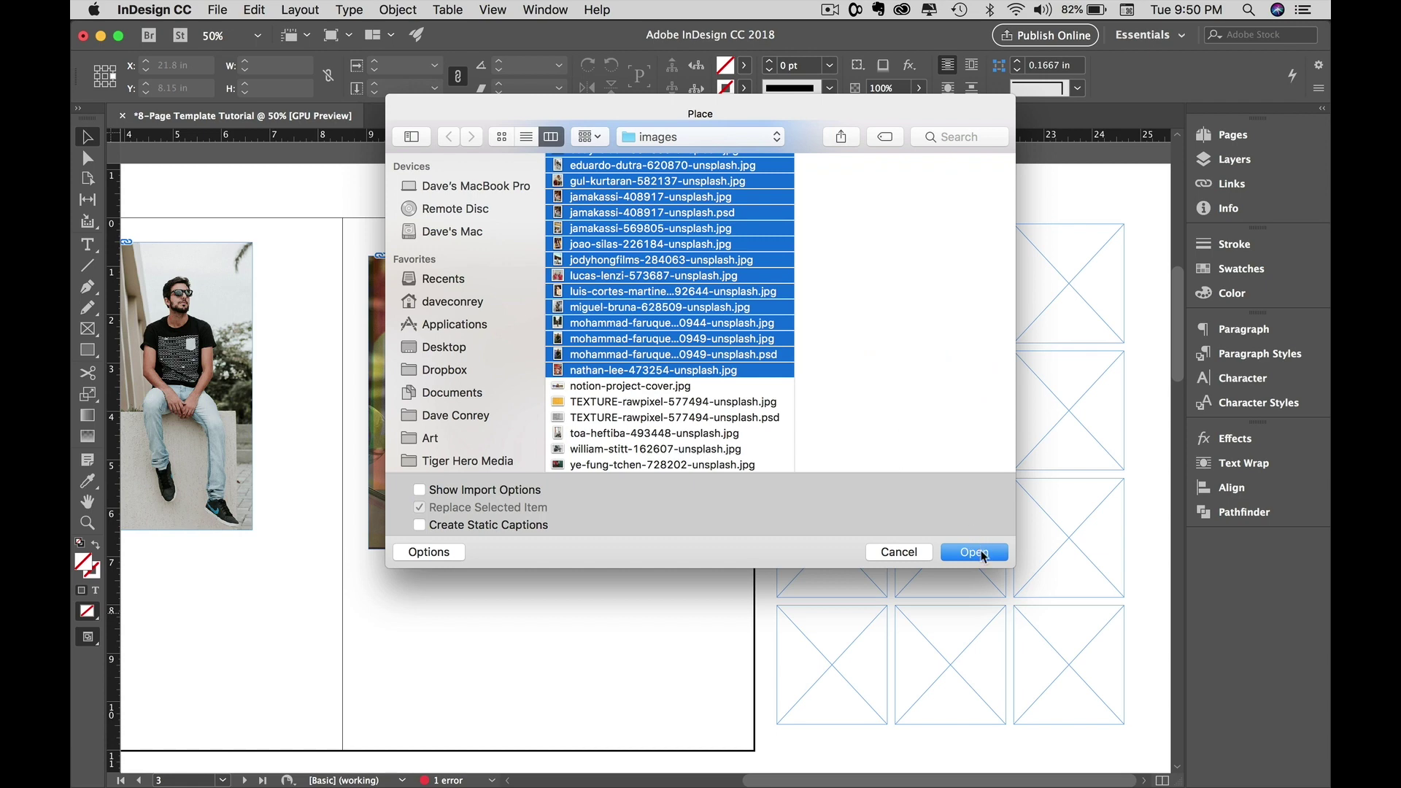
{"action": "left_click", "coordinate": [974, 552]}
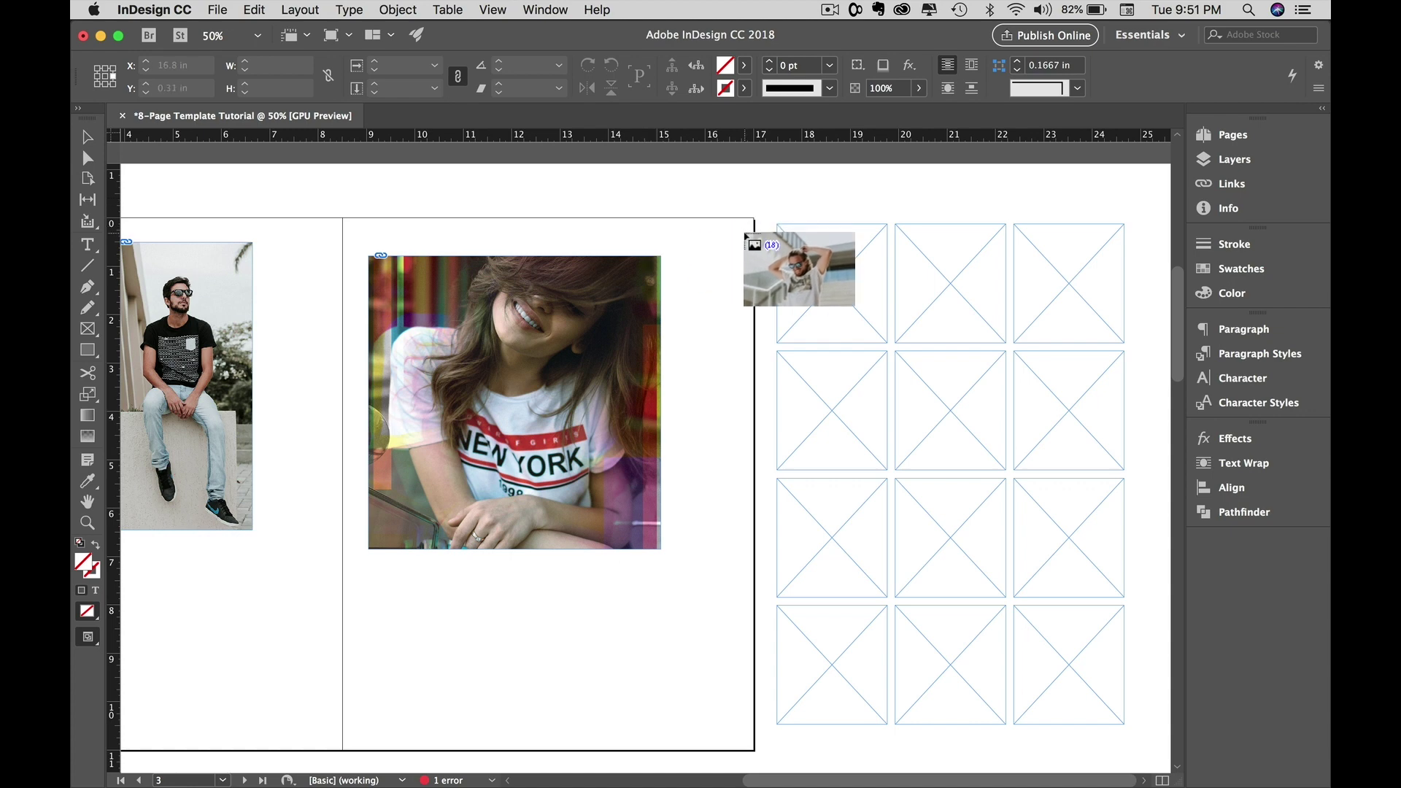
- Place one loaded photo into each of the twelve grid frames, row by row
{"action": "left_click", "coordinate": [830, 268]}
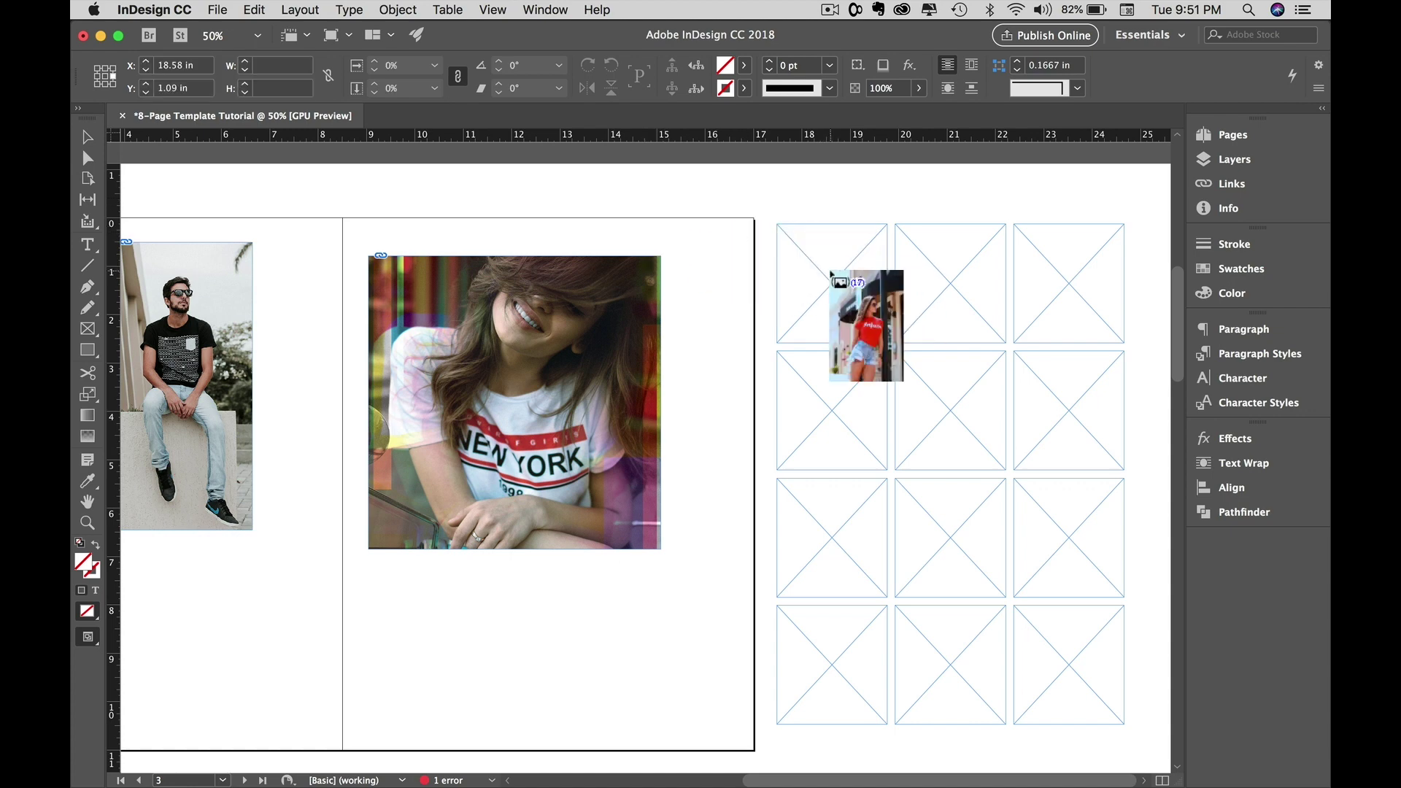
{"action": "left_click", "coordinate": [949, 281]}
{"action": "left_click", "coordinate": [1049, 289]}
{"action": "left_click", "coordinate": [810, 394]}
{"action": "left_click", "coordinate": [970, 390]}
{"action": "left_click", "coordinate": [1044, 394]}
{"action": "left_click", "coordinate": [861, 514]}
{"action": "left_click", "coordinate": [1044, 515]}
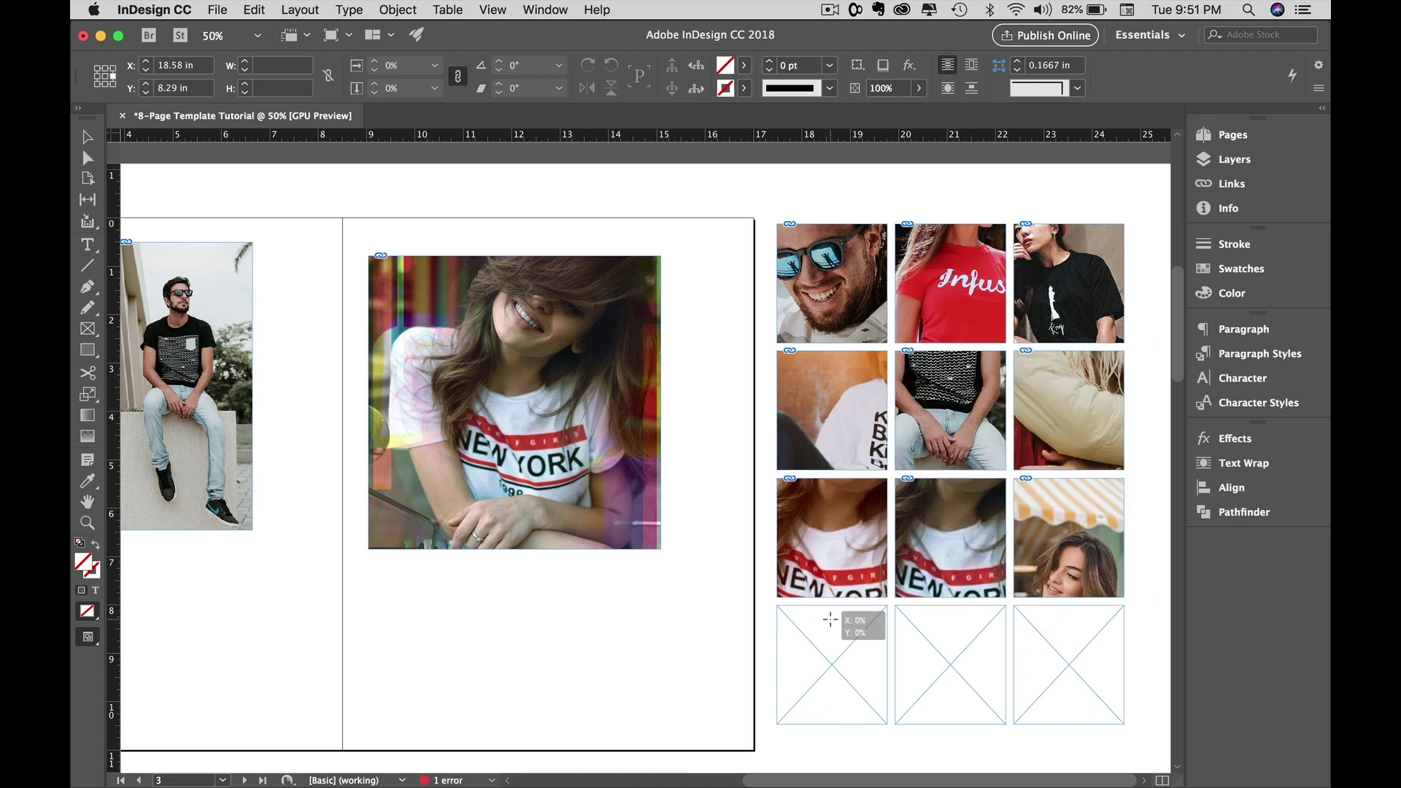
{"action": "left_click", "coordinate": [853, 628]}
{"action": "left_click", "coordinate": [942, 628]}
{"action": "left_click", "coordinate": [1029, 632]}
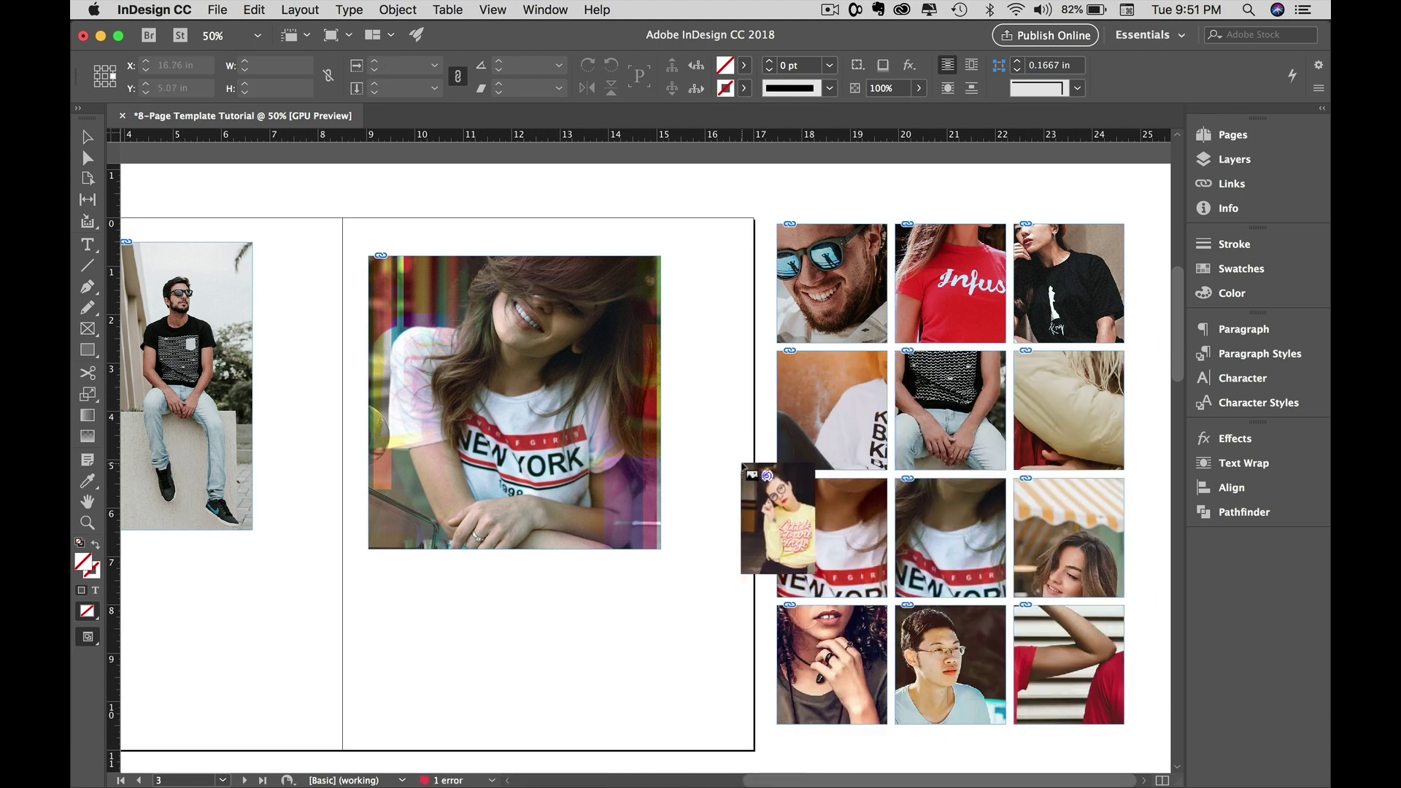
- Discard the remaining loaded photos without placing them
{"action": "key", "text": "Escape"}
{"action": "key", "text": "Escape"}
{"action": "key", "text": "Escape"}
{"action": "key", "text": "Escape"}
{"action": "key", "text": "Escape"}
{"action": "key", "text": "Escape"}
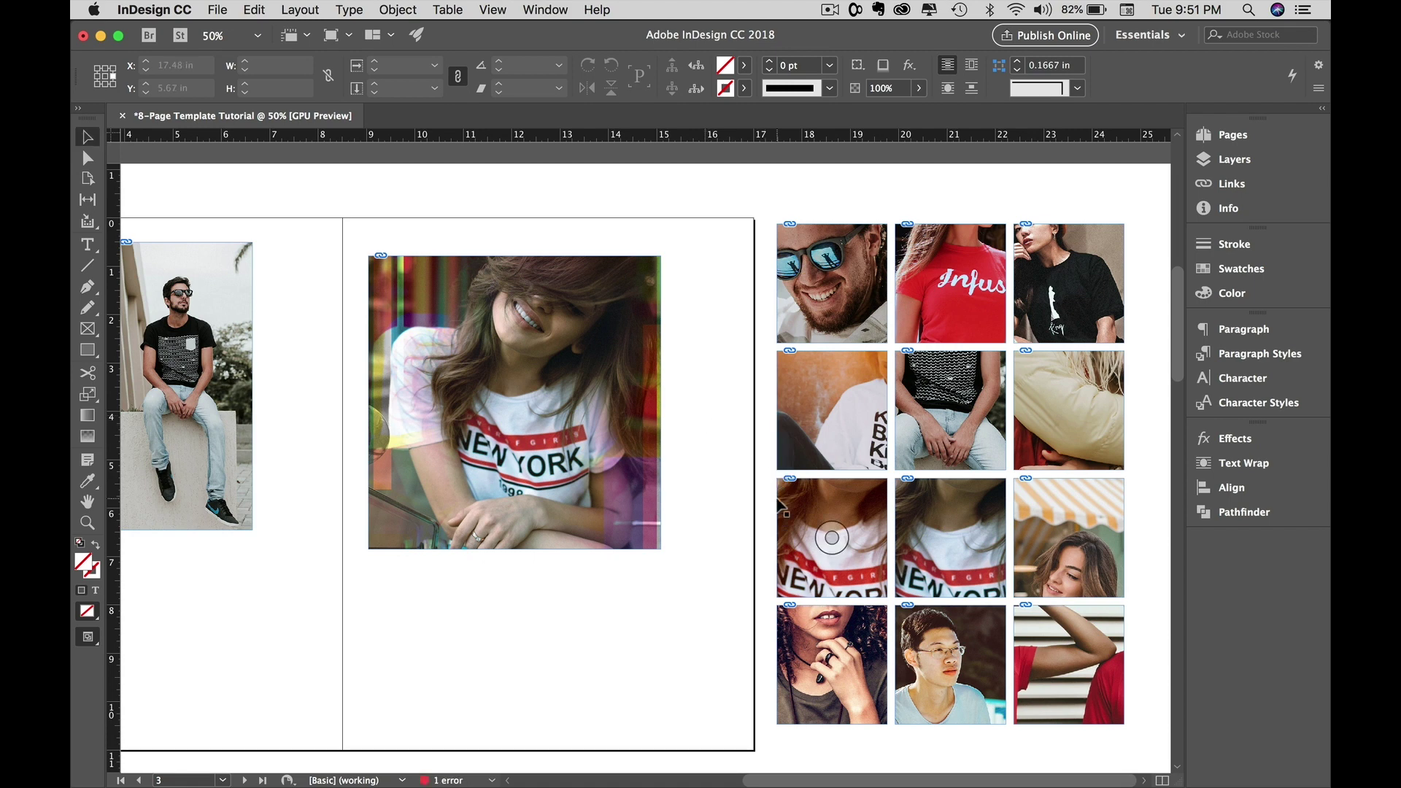
- Fit the content of all twelve grid frames proportionally, fit the frames to their photos, and deselect them
{"action": "left_click_drag", "start_coordinate": [1136, 731], "coordinate": [1066, 584]}
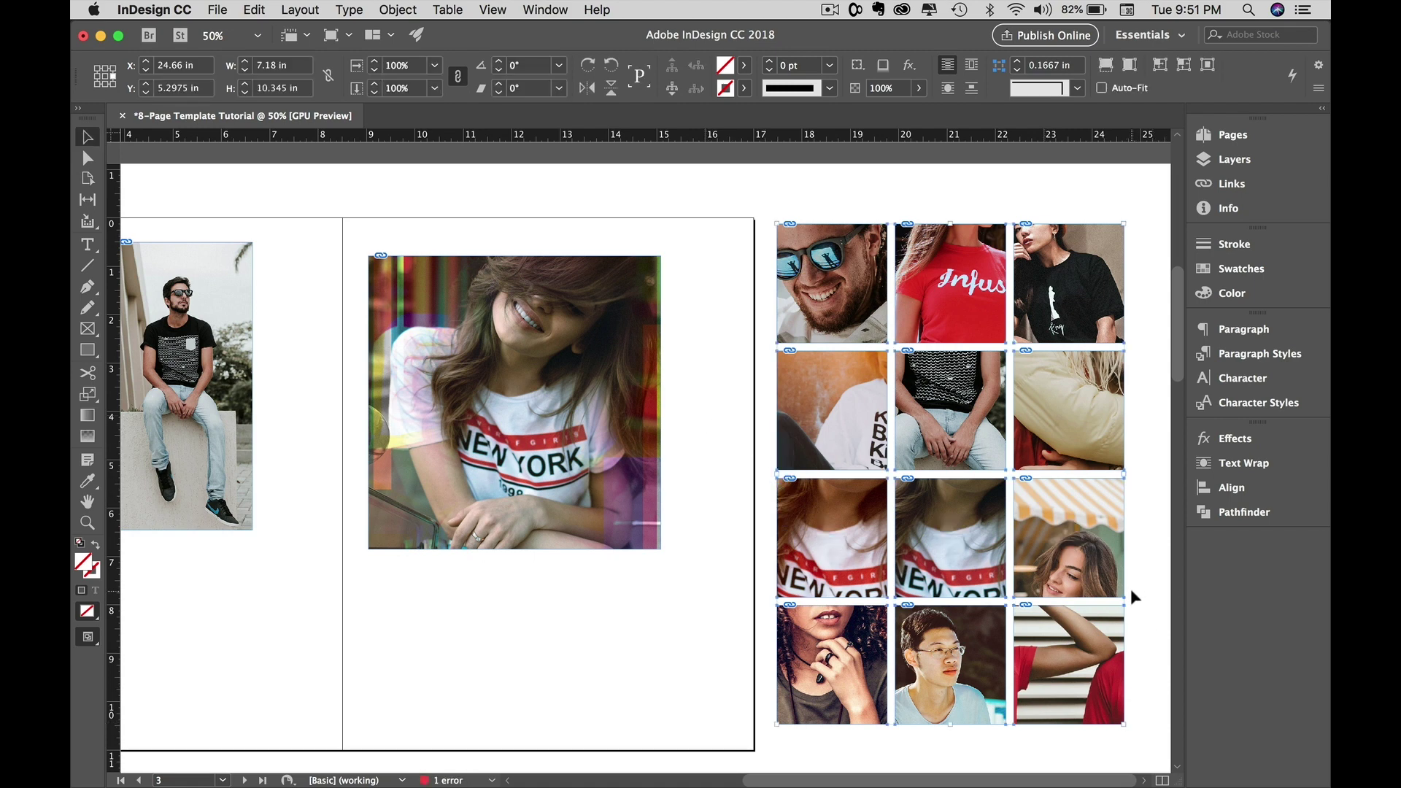
{"action": "left_click", "coordinate": [349, 10]}
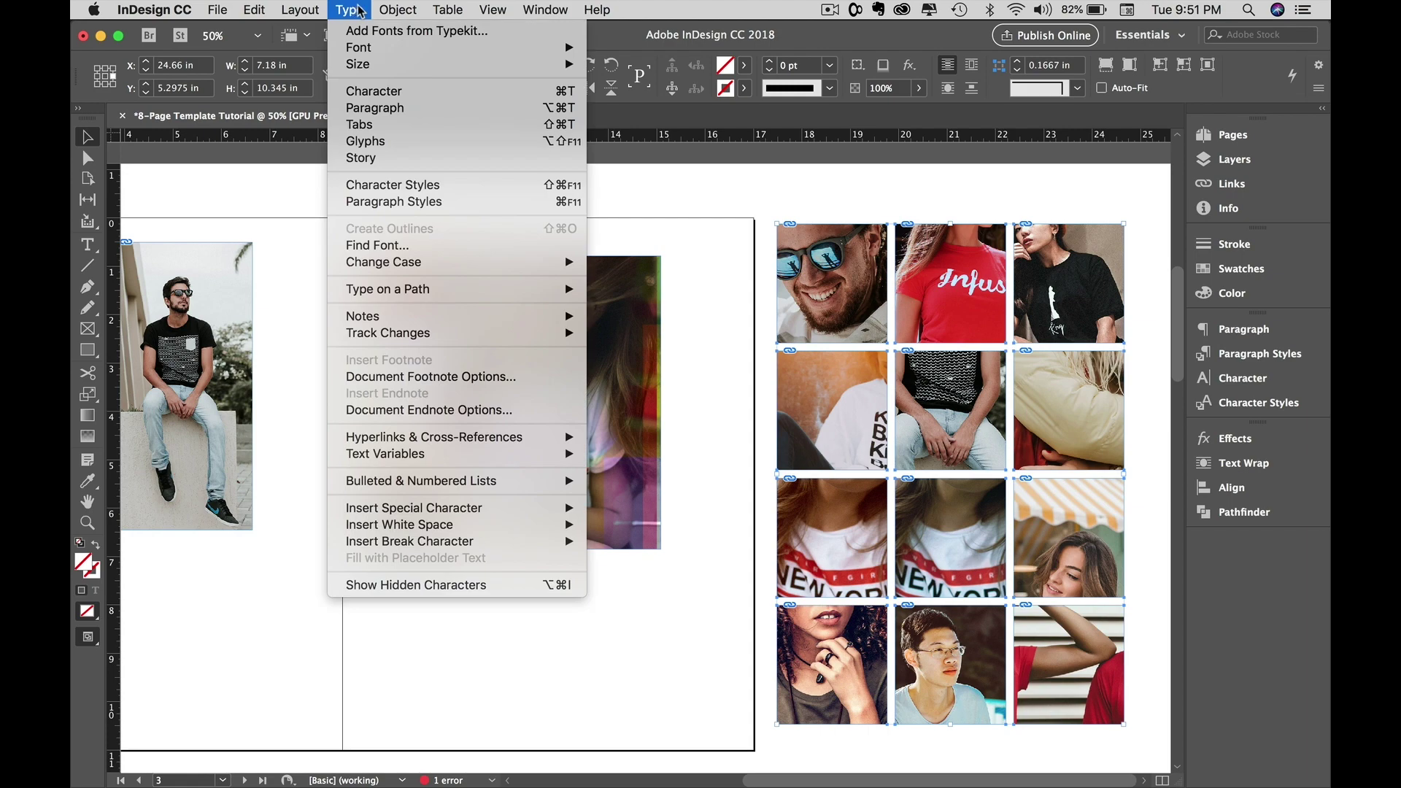
{"action": "mouse_move", "coordinate": [430, 315]}
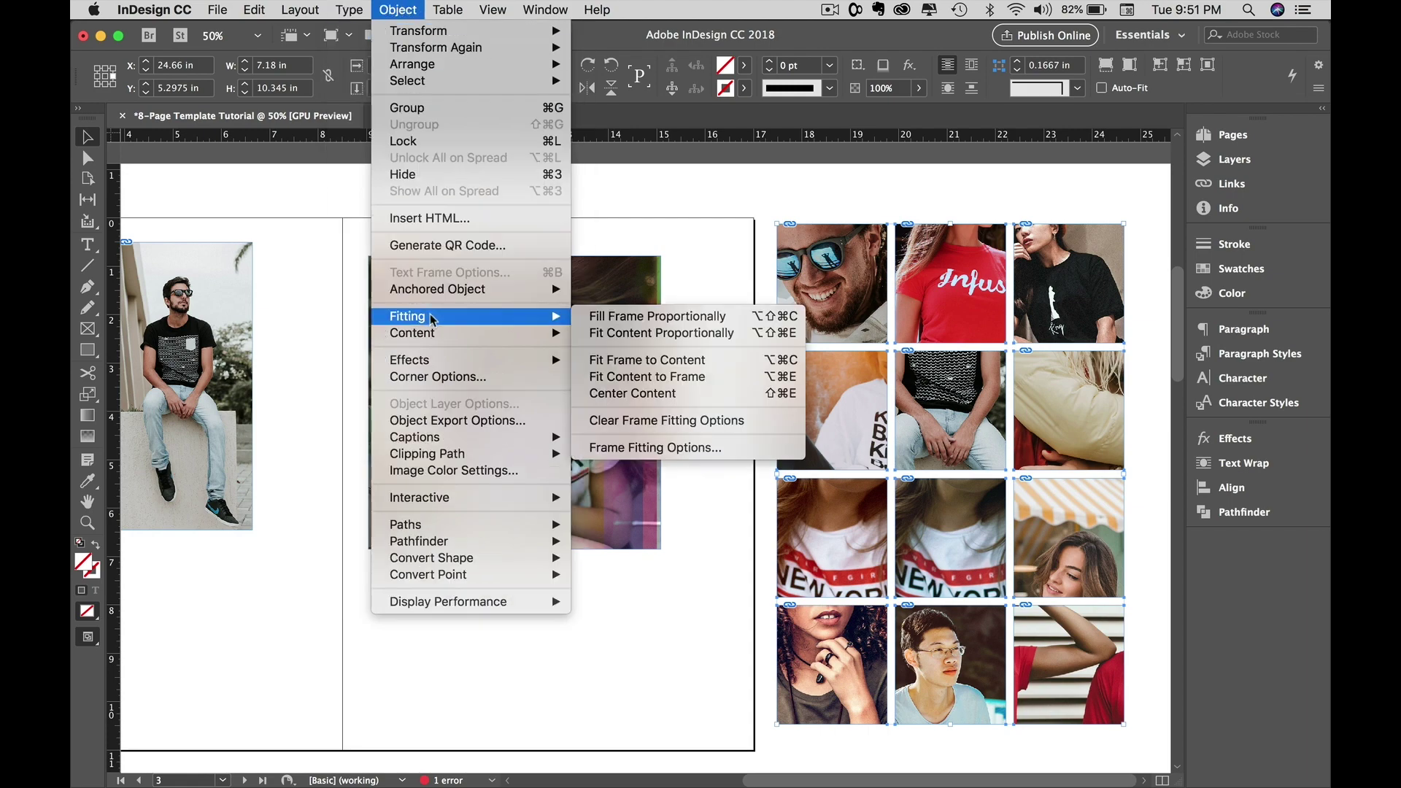
{"action": "left_click", "coordinate": [680, 335]}
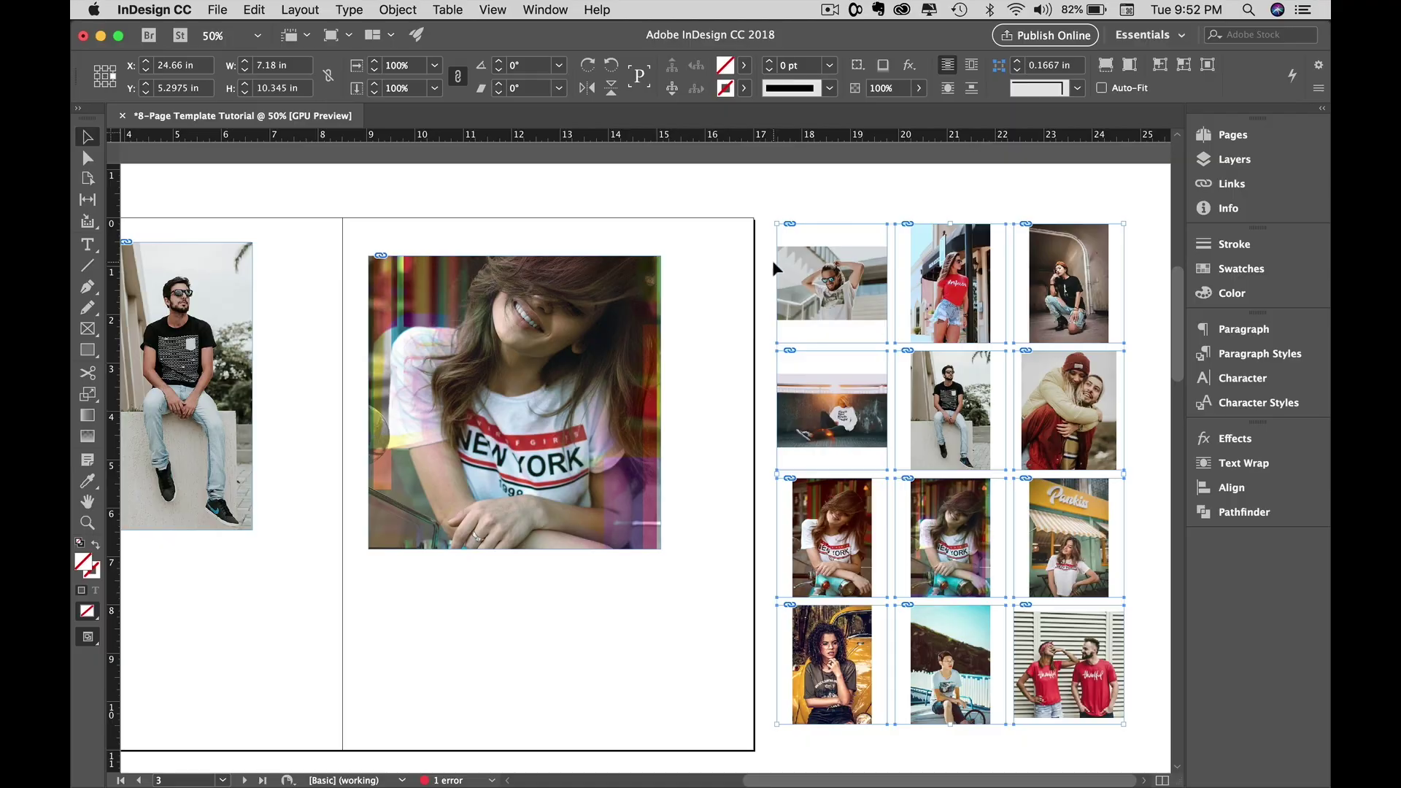
{"action": "key", "text": "shift+Escape"}
{"action": "left_click", "coordinate": [1142, 372]}
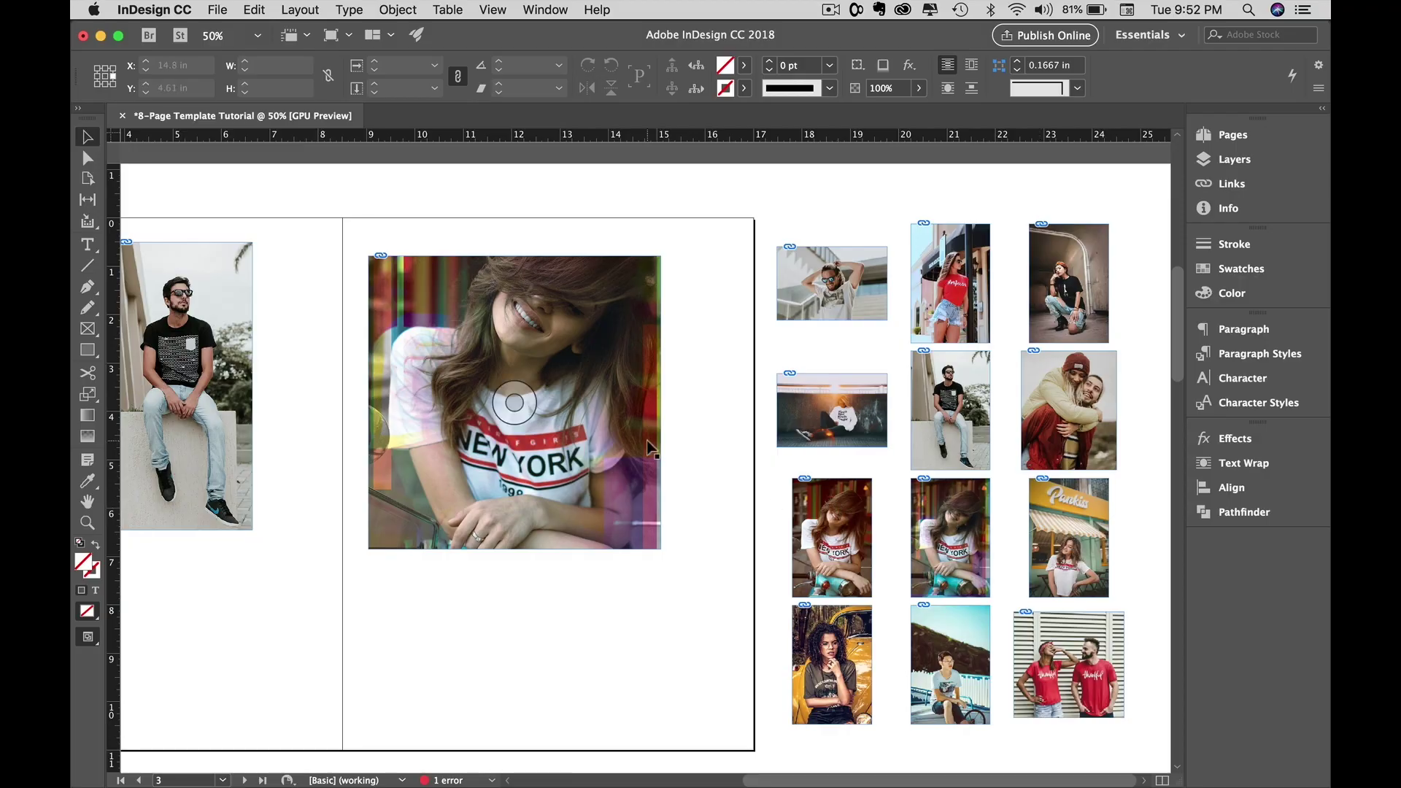
- Fill the large photo's frame on page 3 proportionally with its image
{"action": "left_click", "coordinate": [650, 448]}
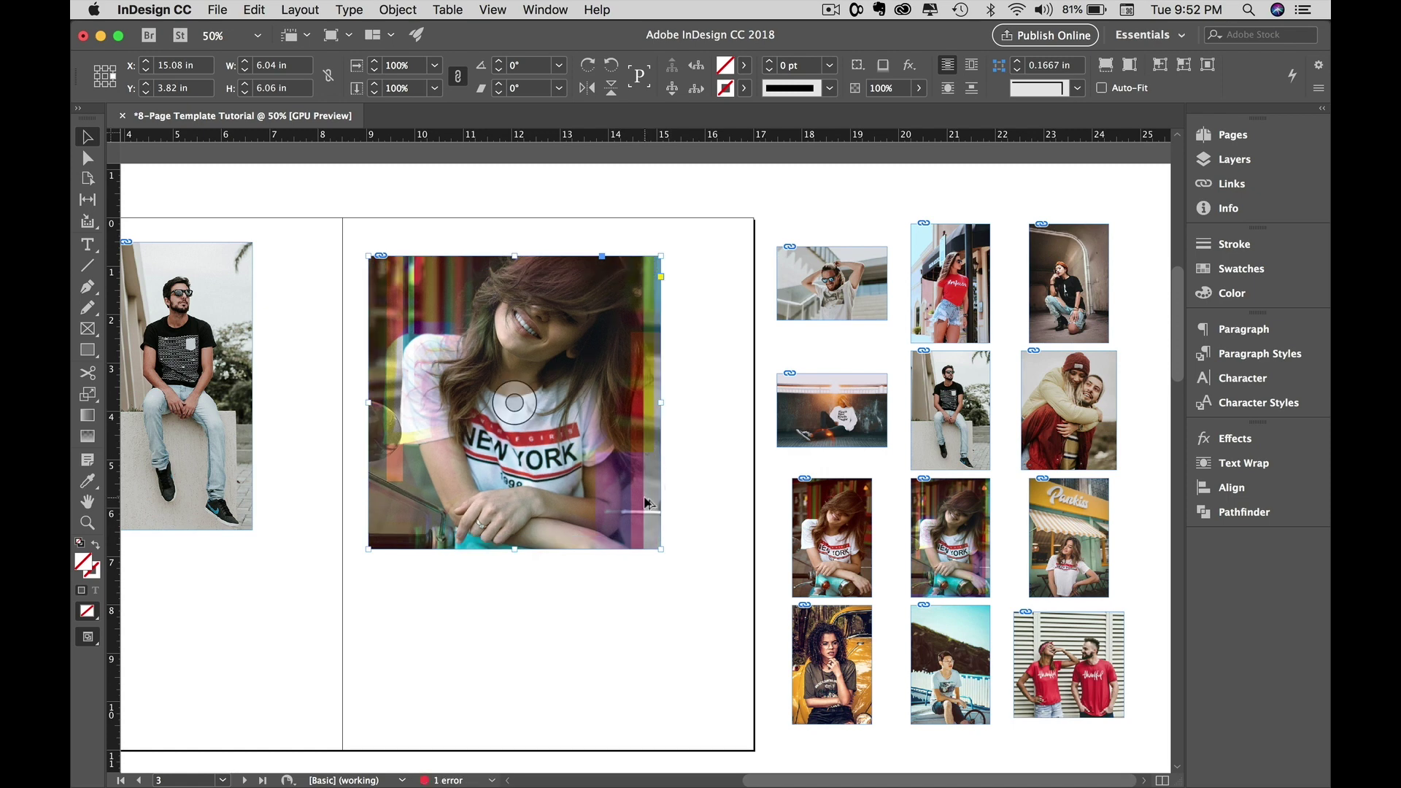
- Fit the large frame on page 3 to its photo's content and move it lower and slightly rightward on the page
{"action": "key", "text": "super+alt+c"}
{"action": "left_click_drag", "start_coordinate": [635, 522], "coordinate": [661, 591]}
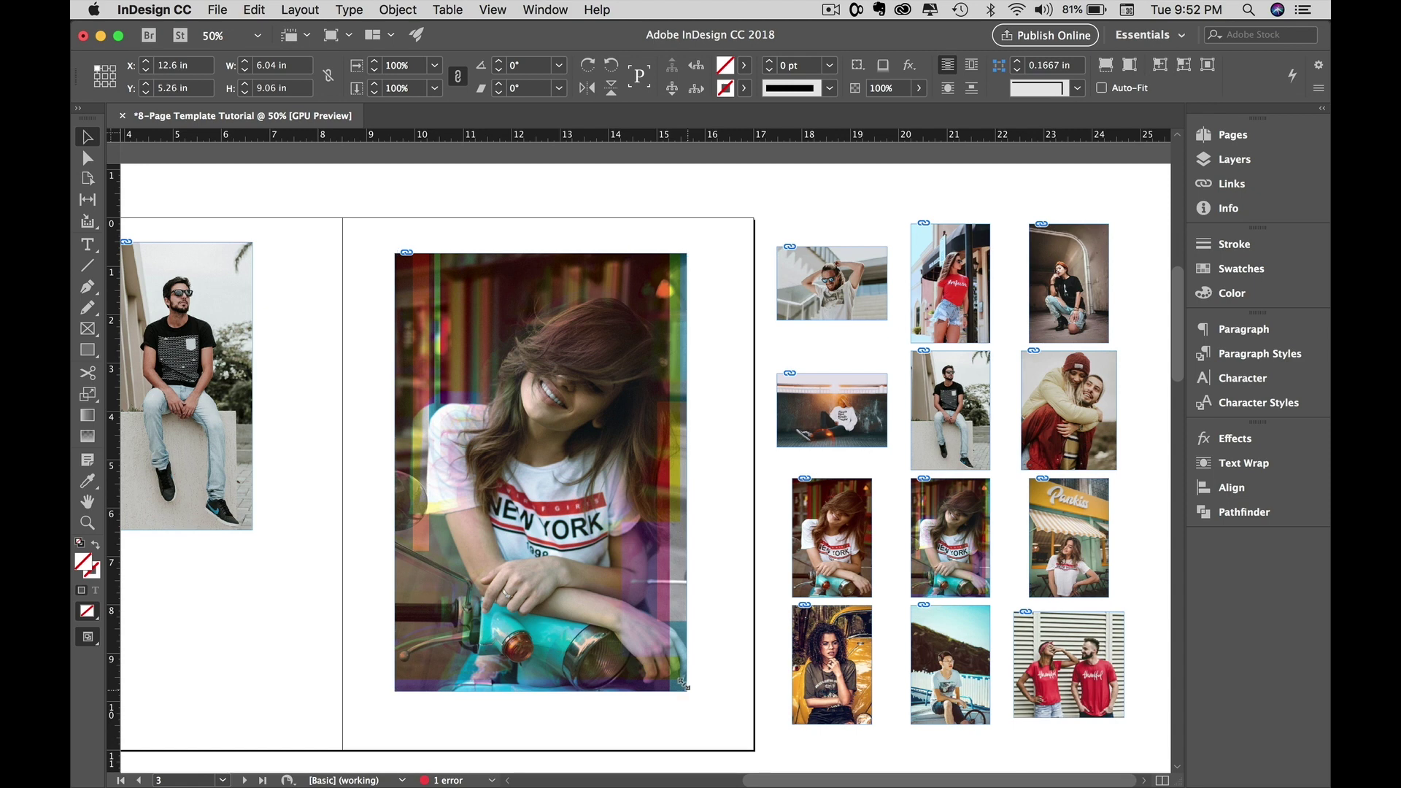
- Scale the large photo and its frame together proportionally through several sizes, finishing clearly smaller and upright near the page's middle
{"action": "left_click_drag", "start_coordinate": [683, 684], "coordinate": [551, 490]}
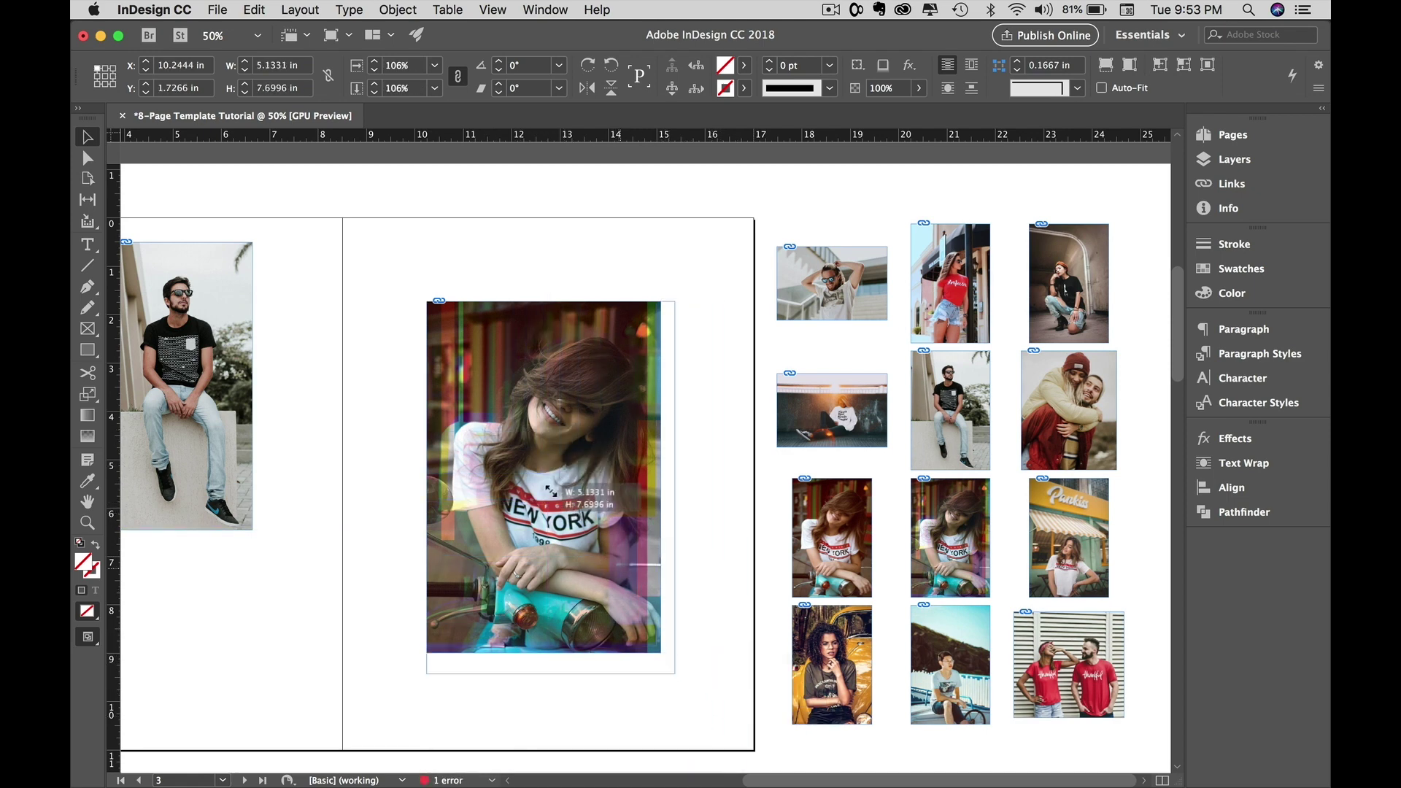
{"action": "left_click_drag", "start_coordinate": [677, 613], "coordinate": [597, 518]}
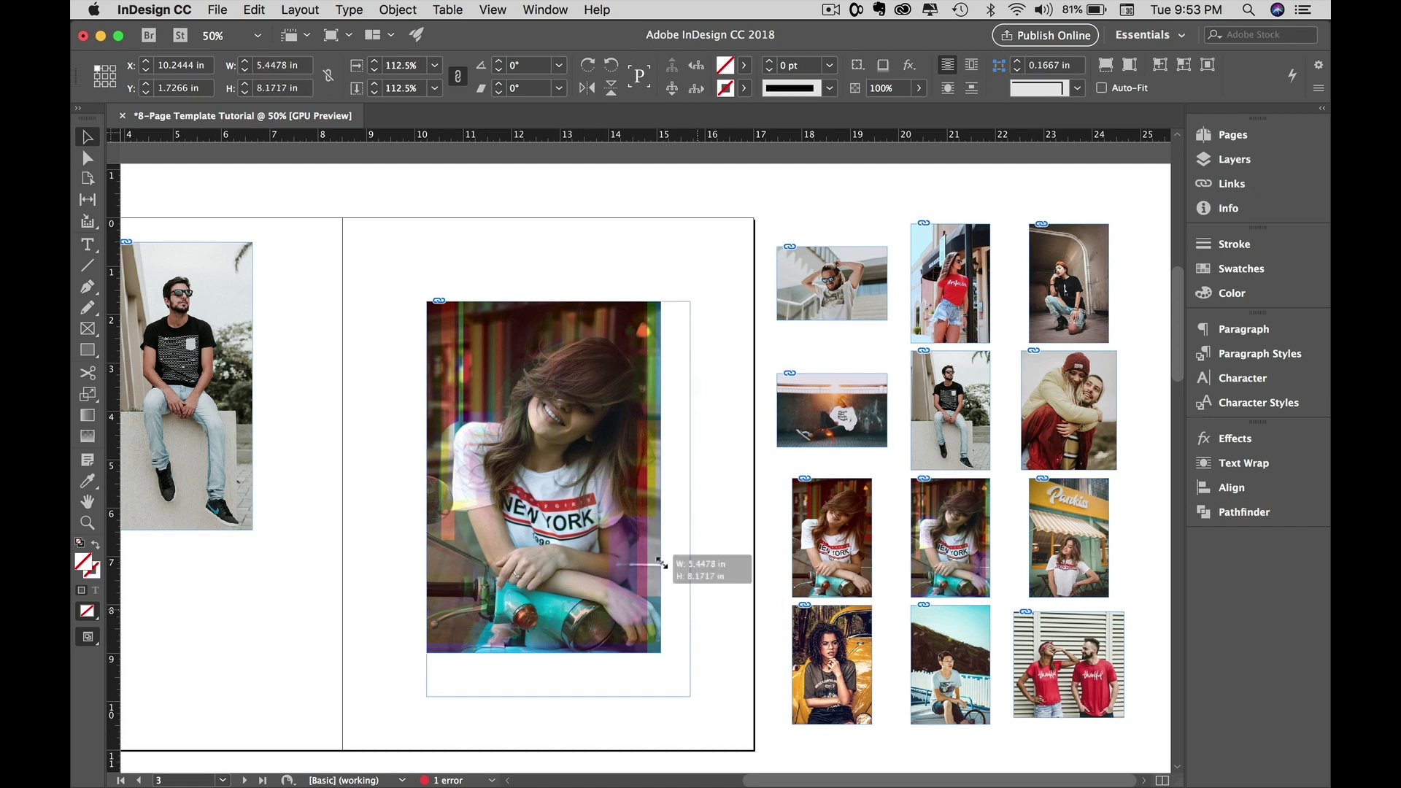
{"action": "left_click_drag", "start_coordinate": [661, 564], "coordinate": [683, 591]}
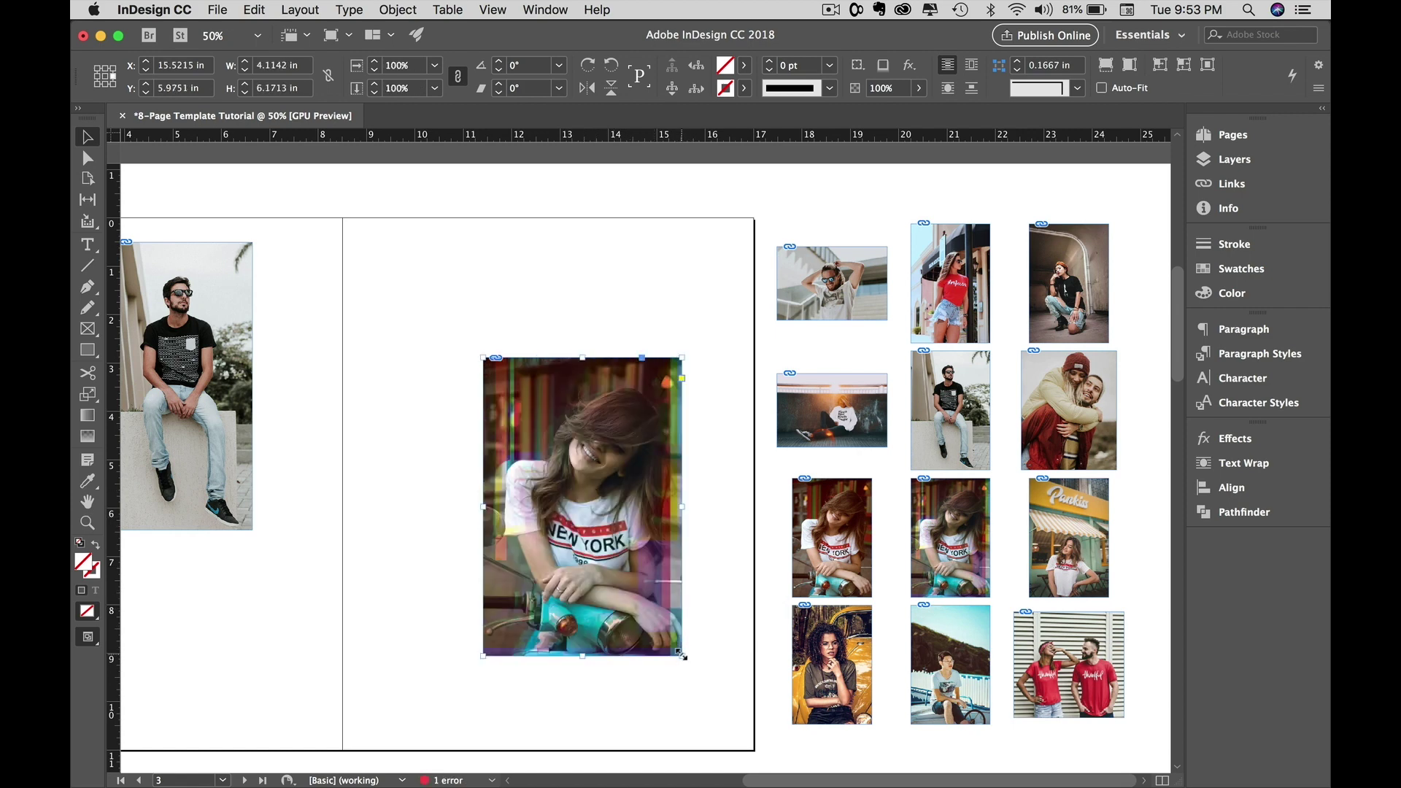
{"action": "left_click_drag", "start_coordinate": [683, 655], "coordinate": [550, 468]}
{"action": "left_click_drag", "start_coordinate": [550, 468], "coordinate": [550, 468]}
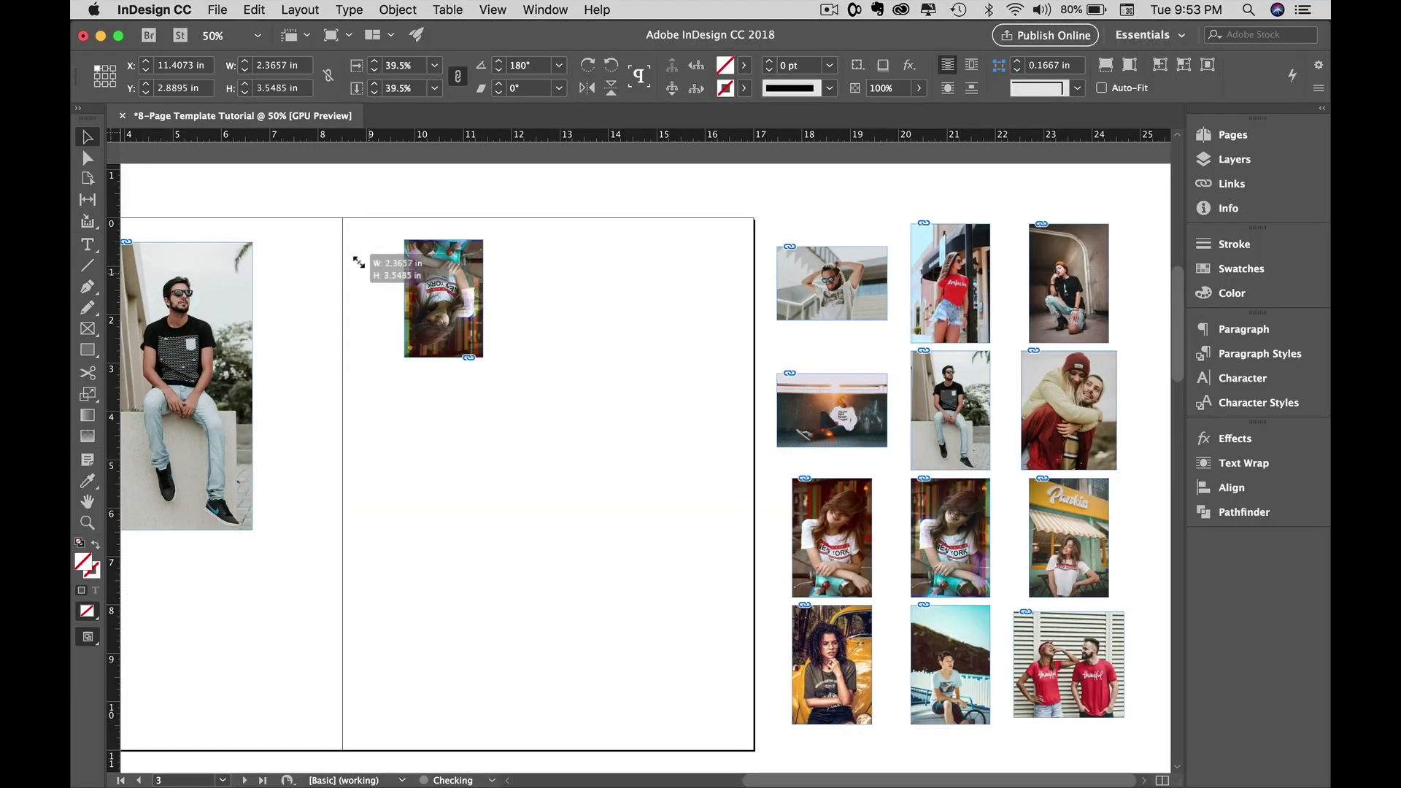
{"action": "left_click_drag", "start_coordinate": [354, 256], "coordinate": [610, 474]}
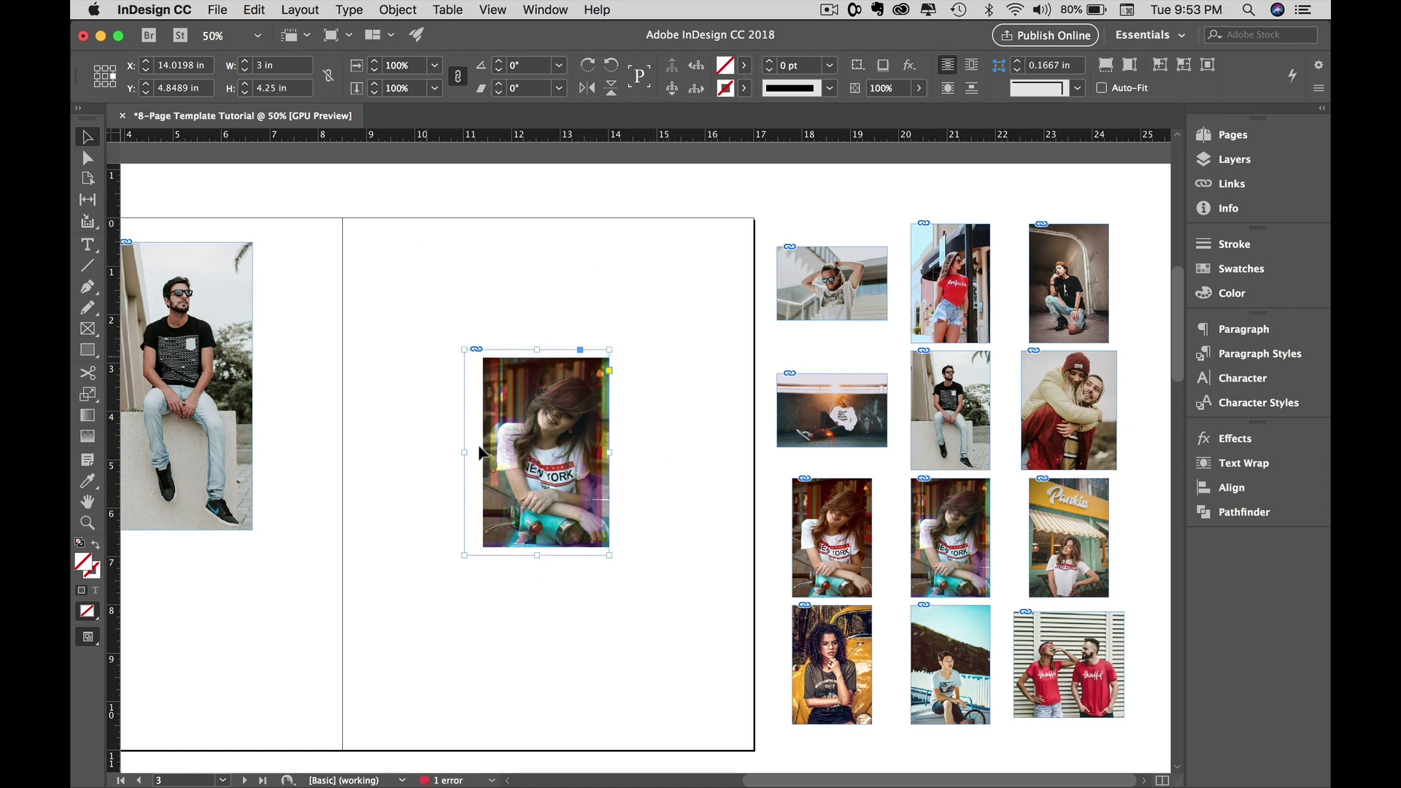
- Enlarge the photo and its frame together in repeated small increments
{"action": "key", "text": "super+period"}
{"action": "key", "text": "super+period"}
{"action": "key", "text": "super+period"}
{"action": "key", "text": "super+period"}
{"action": "key", "text": "super+period"}
{"action": "key", "text": "super+period"}
{"action": "key", "text": "super+period"}
{"action": "key", "text": "super+period"}
{"action": "key", "text": "super+period"}
{"action": "key", "text": "super+period"}
{"action": "key", "text": "super+period"}
{"action": "key", "text": "super+period"}
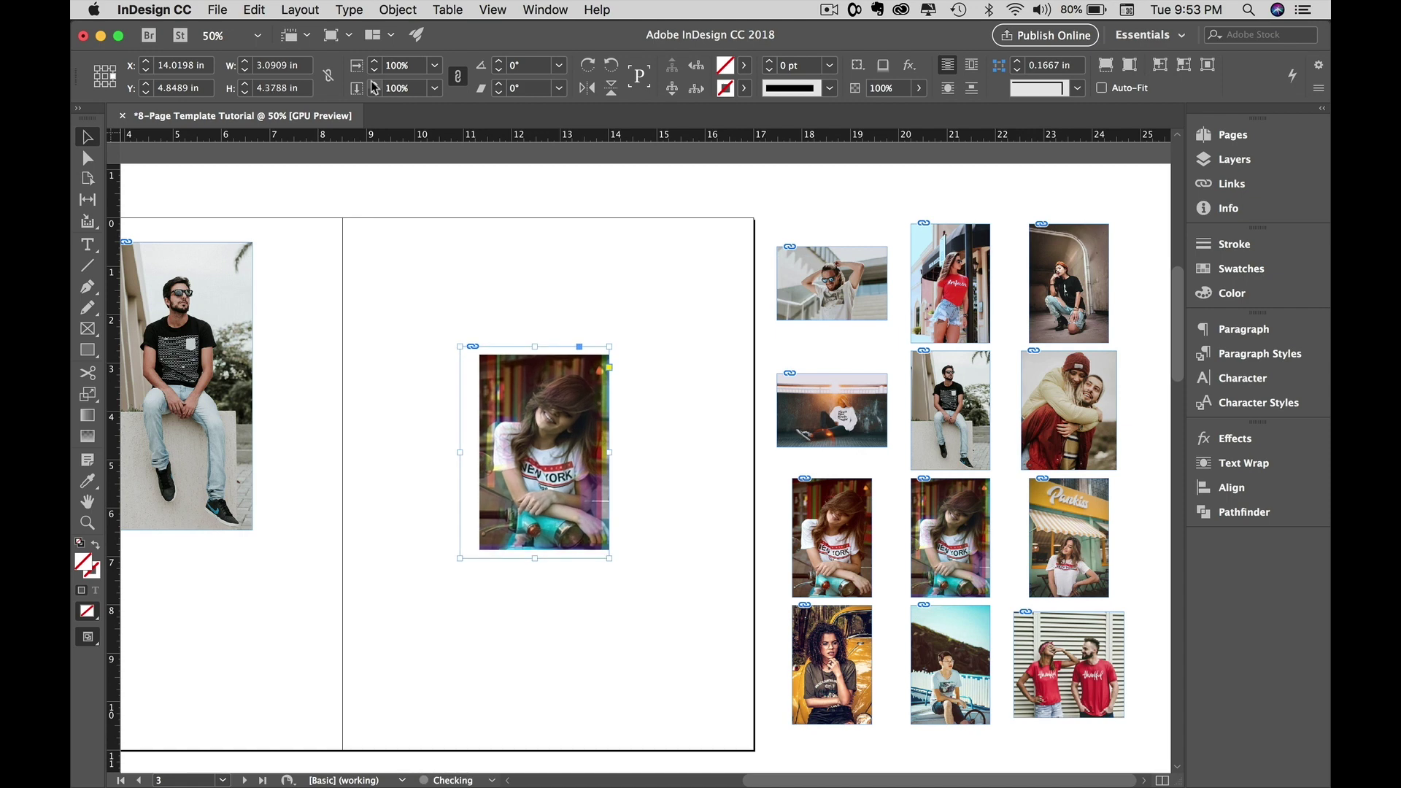
- Adjust the height, width and scale percentage of the image inside the frame in increments, including a uniform 47% scale
{"action": "double_click", "coordinate": [528, 383]}
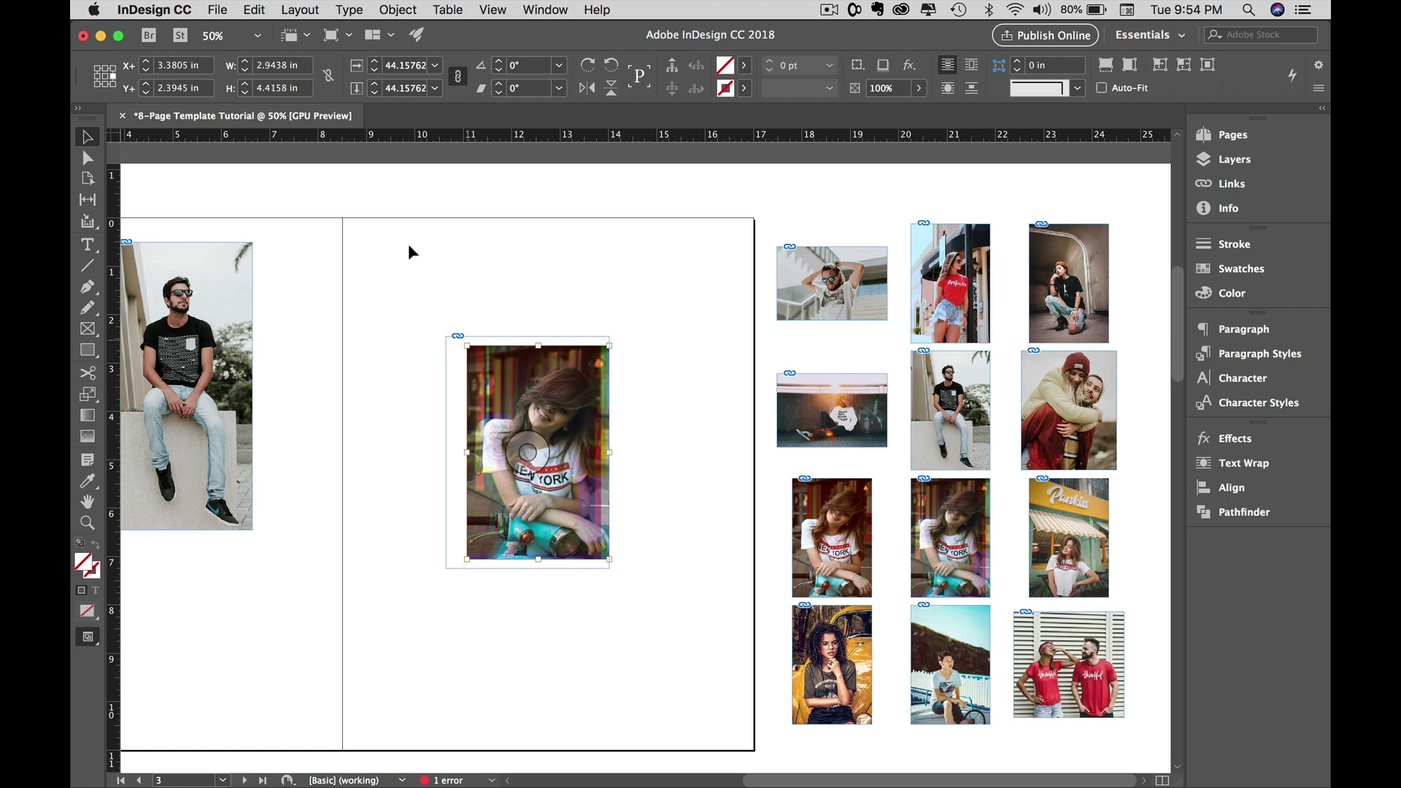
{"action": "left_click", "coordinate": [247, 84]}
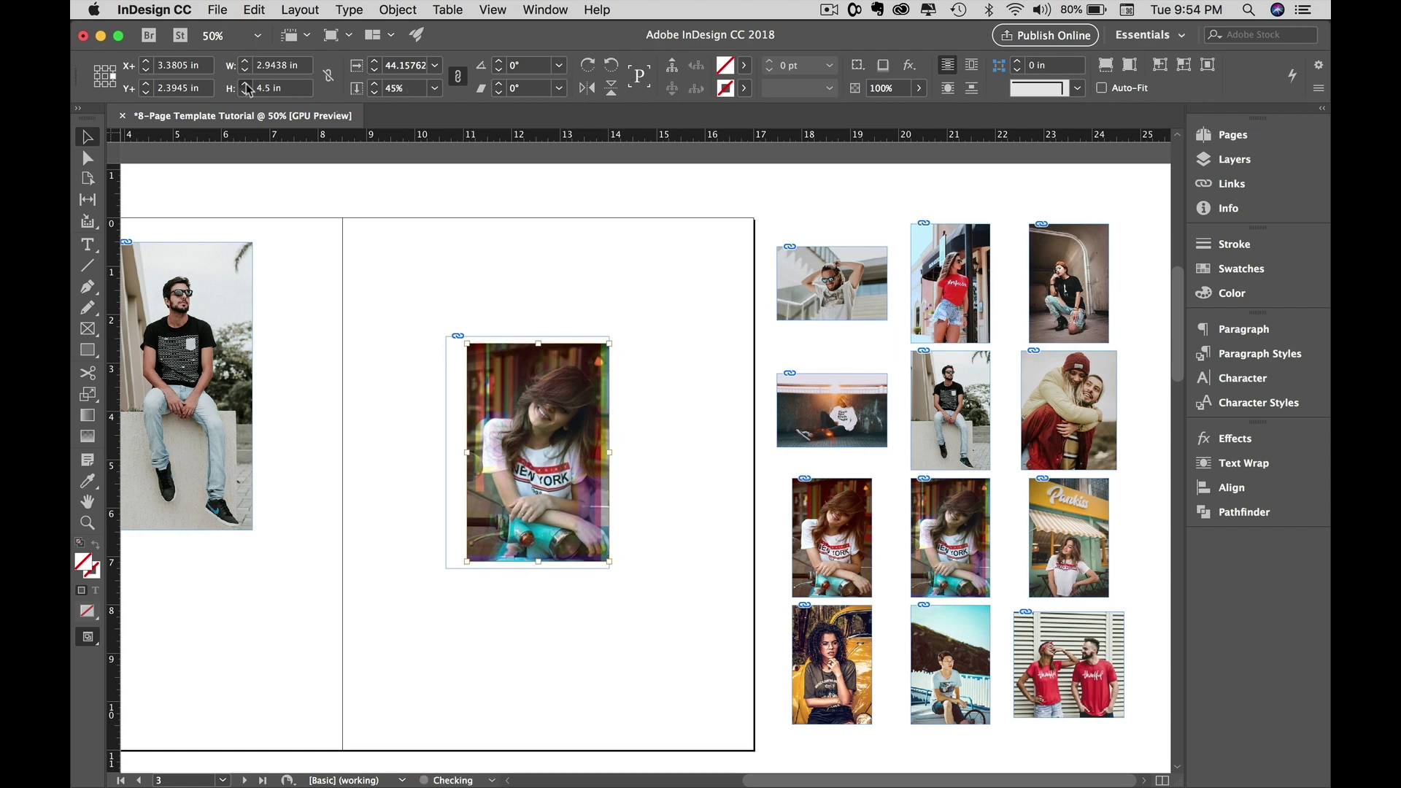
{"action": "left_click", "coordinate": [246, 70]}
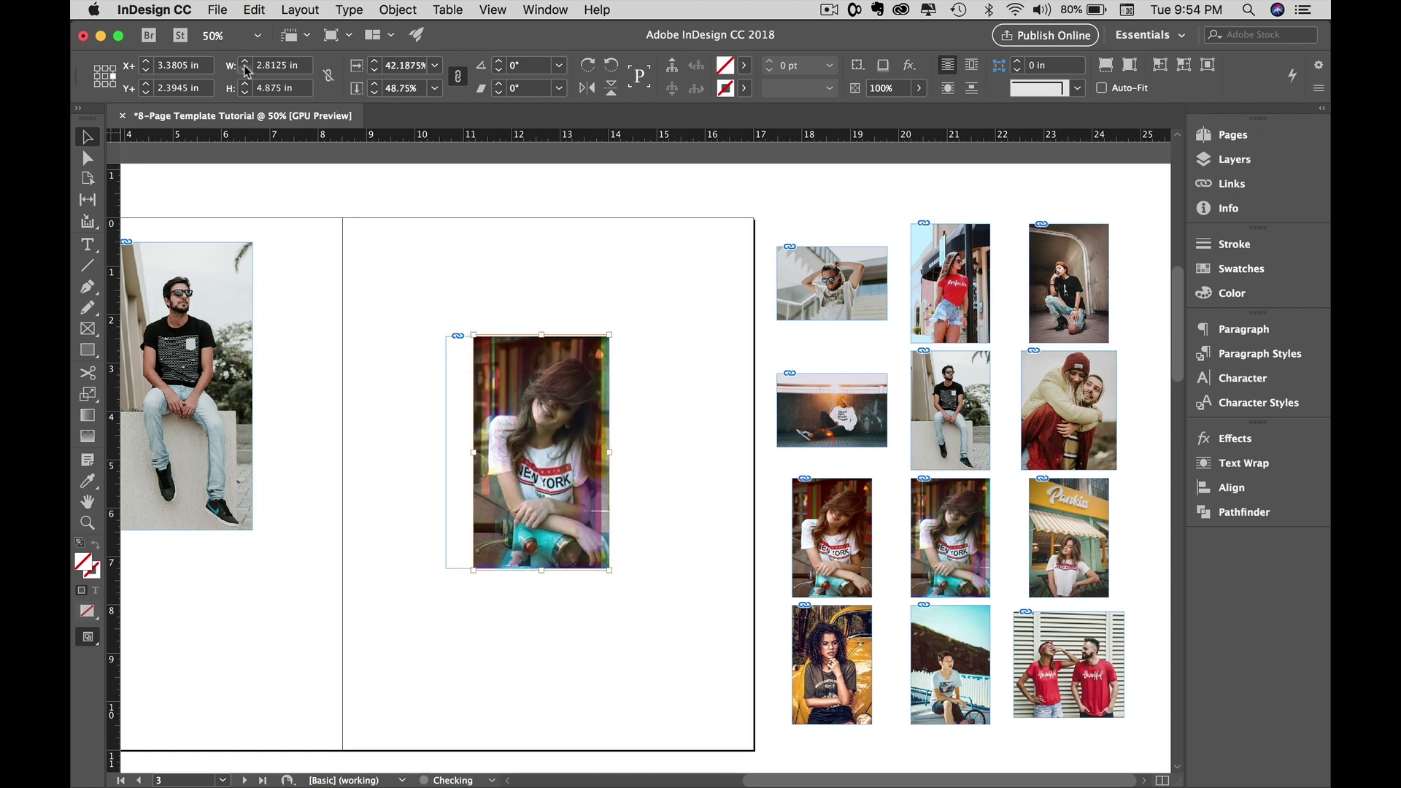
{"action": "left_click", "coordinate": [376, 62]}
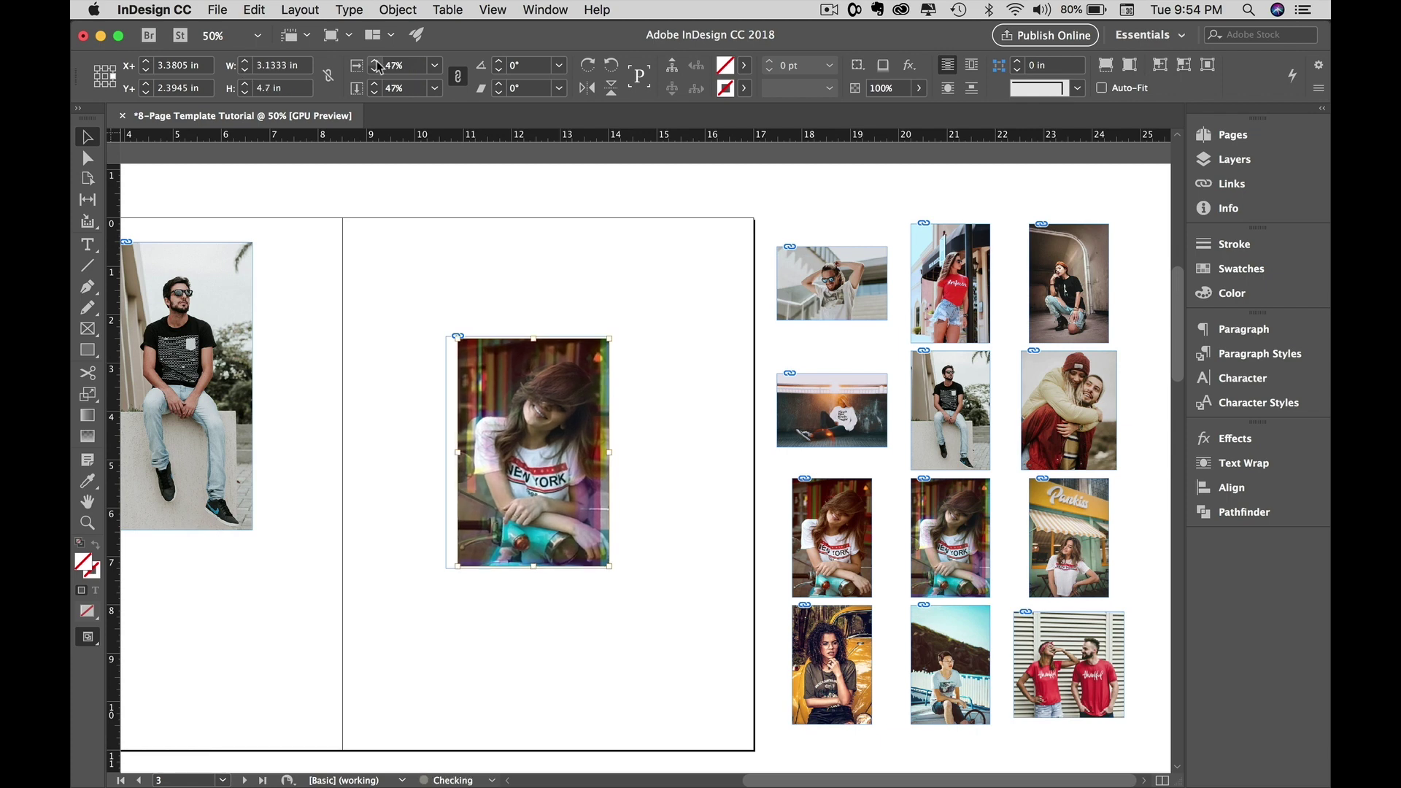
{"action": "left_click", "coordinate": [376, 70]}
{"action": "left_click", "coordinate": [628, 387]}
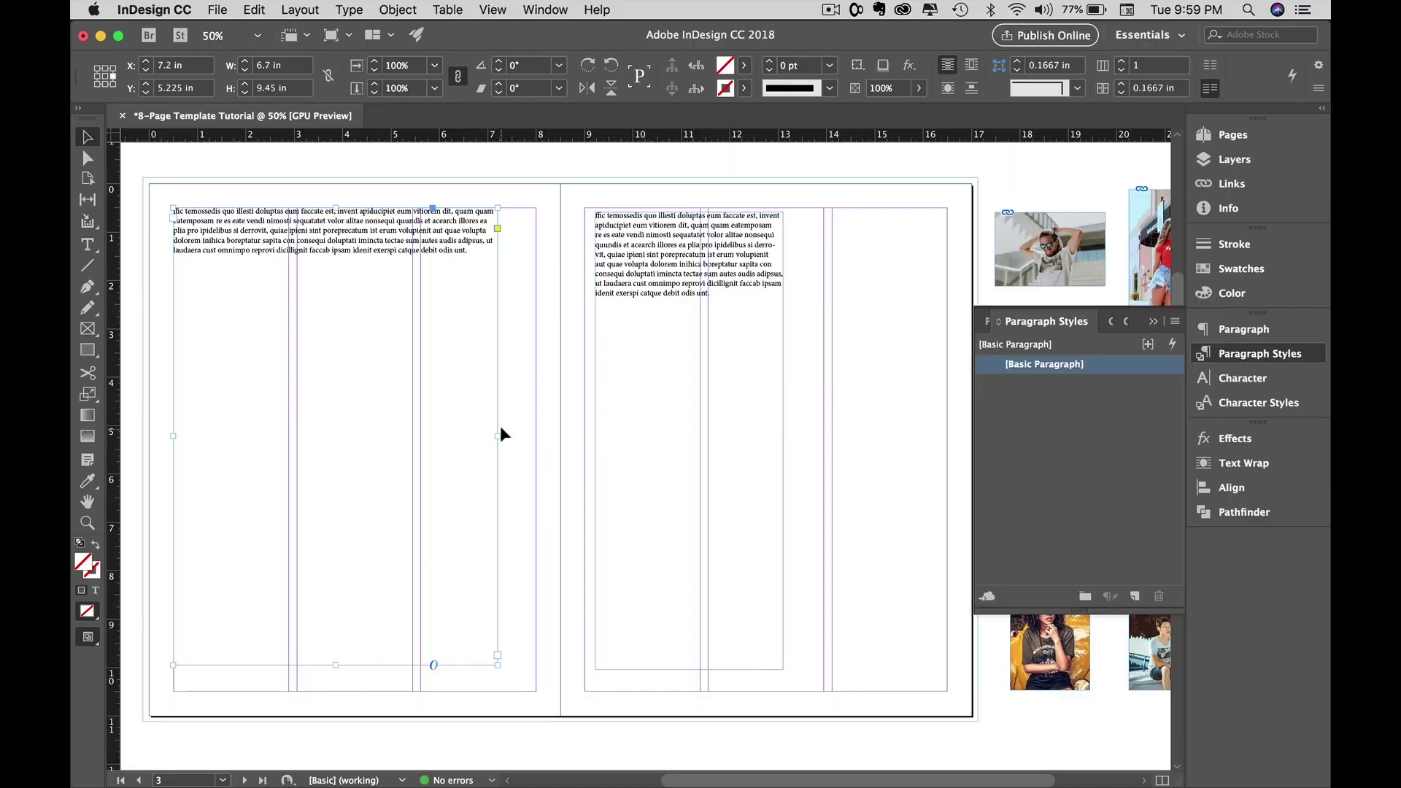
- Narrow the left page's text frame to the first column and add a second-column text frame filled with placeholder text
{"action": "left_click_drag", "start_coordinate": [499, 436], "coordinate": [289, 436]}
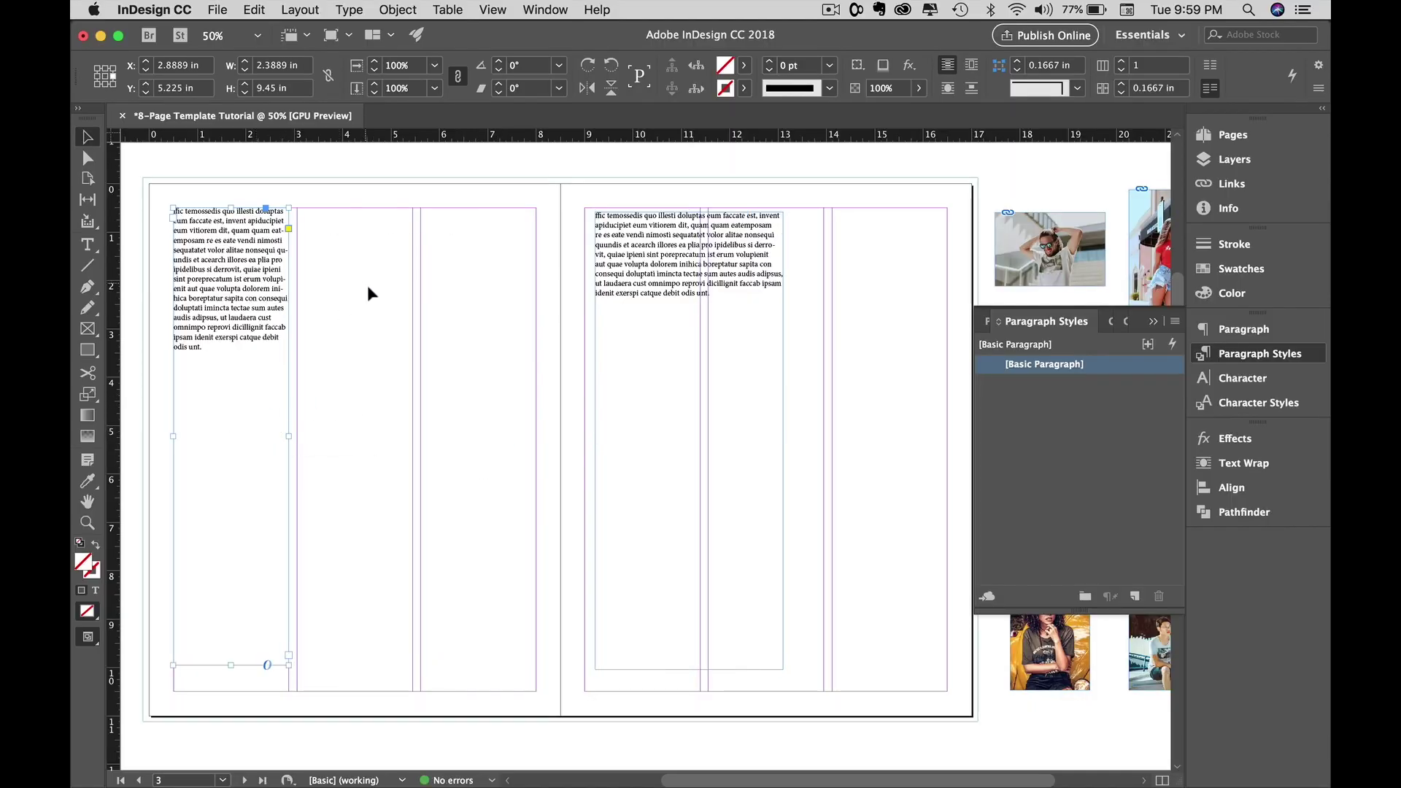
{"action": "key", "text": "t"}
{"action": "left_click_drag", "start_coordinate": [297, 208], "coordinate": [413, 627]}
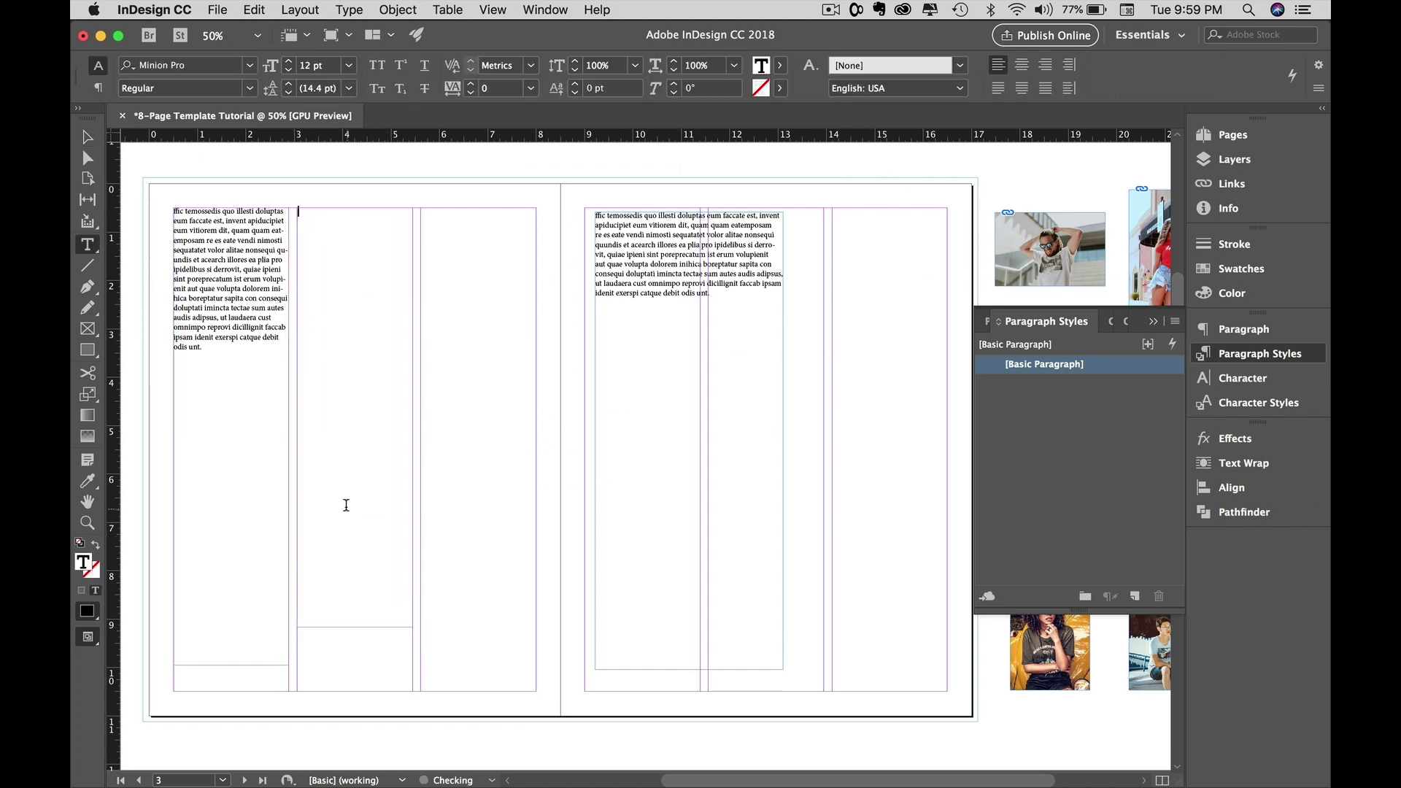
{"action": "left_click", "coordinate": [349, 9]}
{"action": "left_click", "coordinate": [420, 559]}
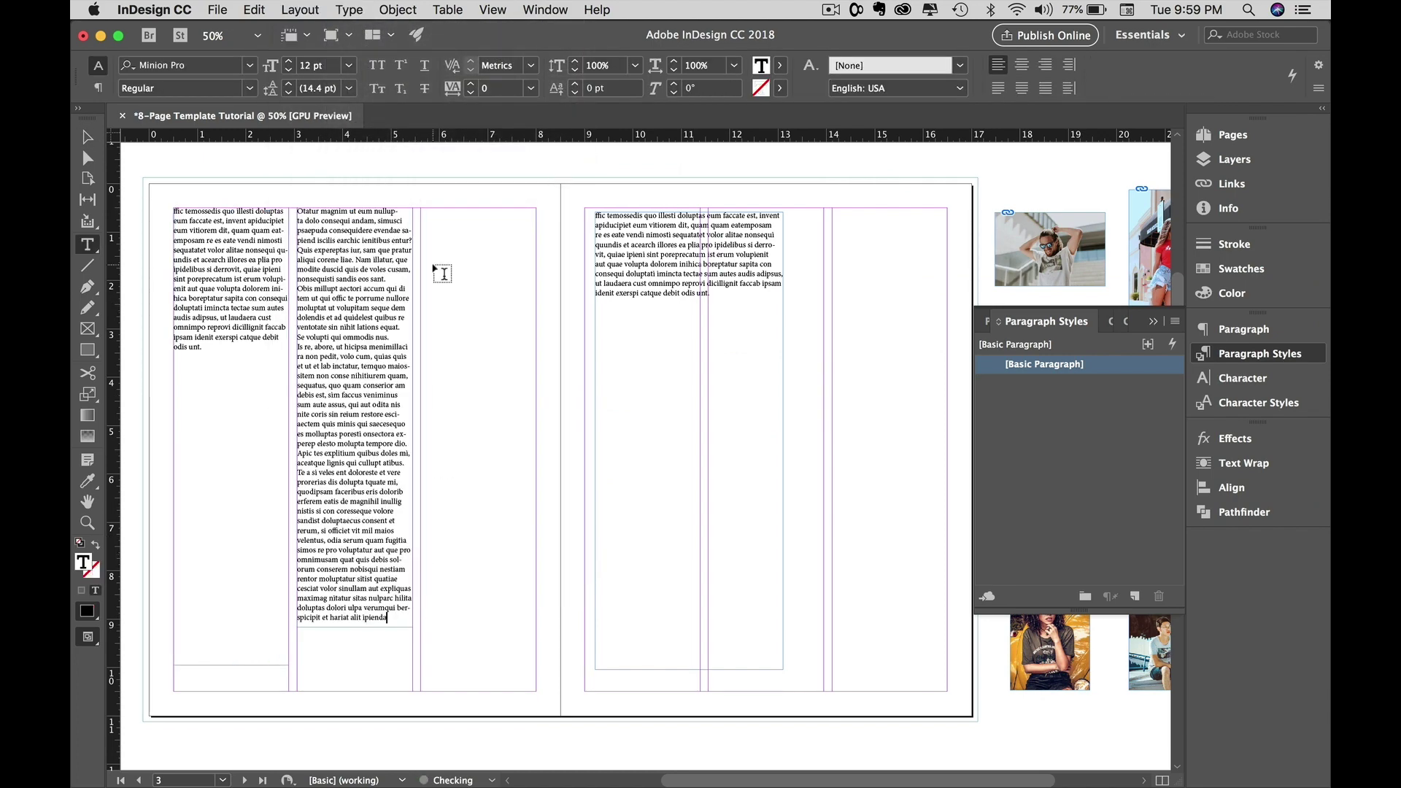
- Draw a shorter text frame across the left page's third column and fill it with placeholder text
{"action": "mouse_move", "coordinate": [420, 211]}
{"action": "left_mouse_down"}
{"action": "mouse_move", "coordinate": [536, 469]}
{"action": "mouse_move", "coordinate": [536, 548]}
{"action": "left_mouse_up"}
{"action": "left_click", "coordinate": [362, 9]}
{"action": "left_click", "coordinate": [416, 546]}
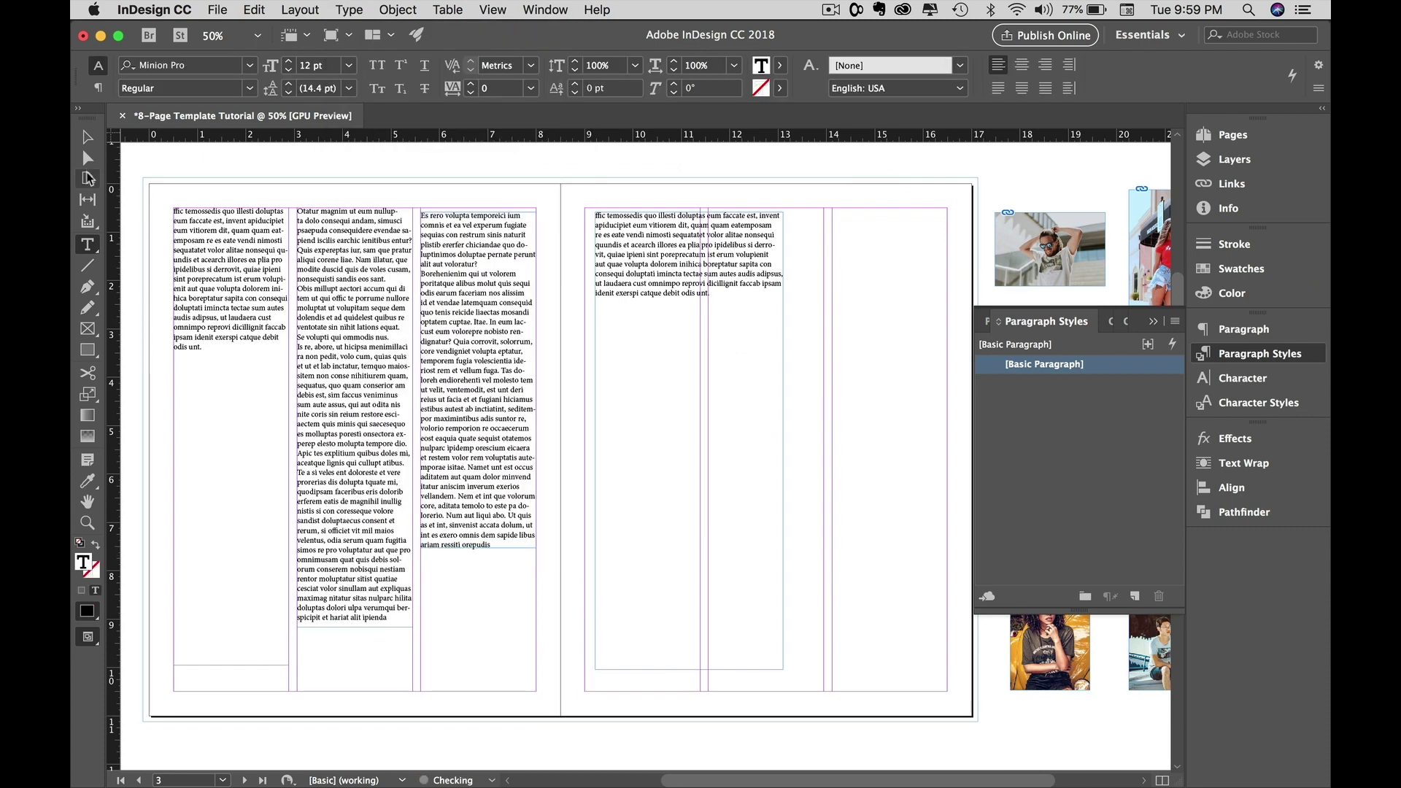
- Draw a frame about 3.49 x 2.46 in below the third column's text and place the photo of the curly-haired woman in it
{"action": "left_click", "coordinate": [87, 330]}
{"action": "left_click_drag", "start_coordinate": [422, 564], "coordinate": [590, 683]}
{"action": "key", "text": "super+d"}
{"action": "double_click", "coordinate": [670, 308]}
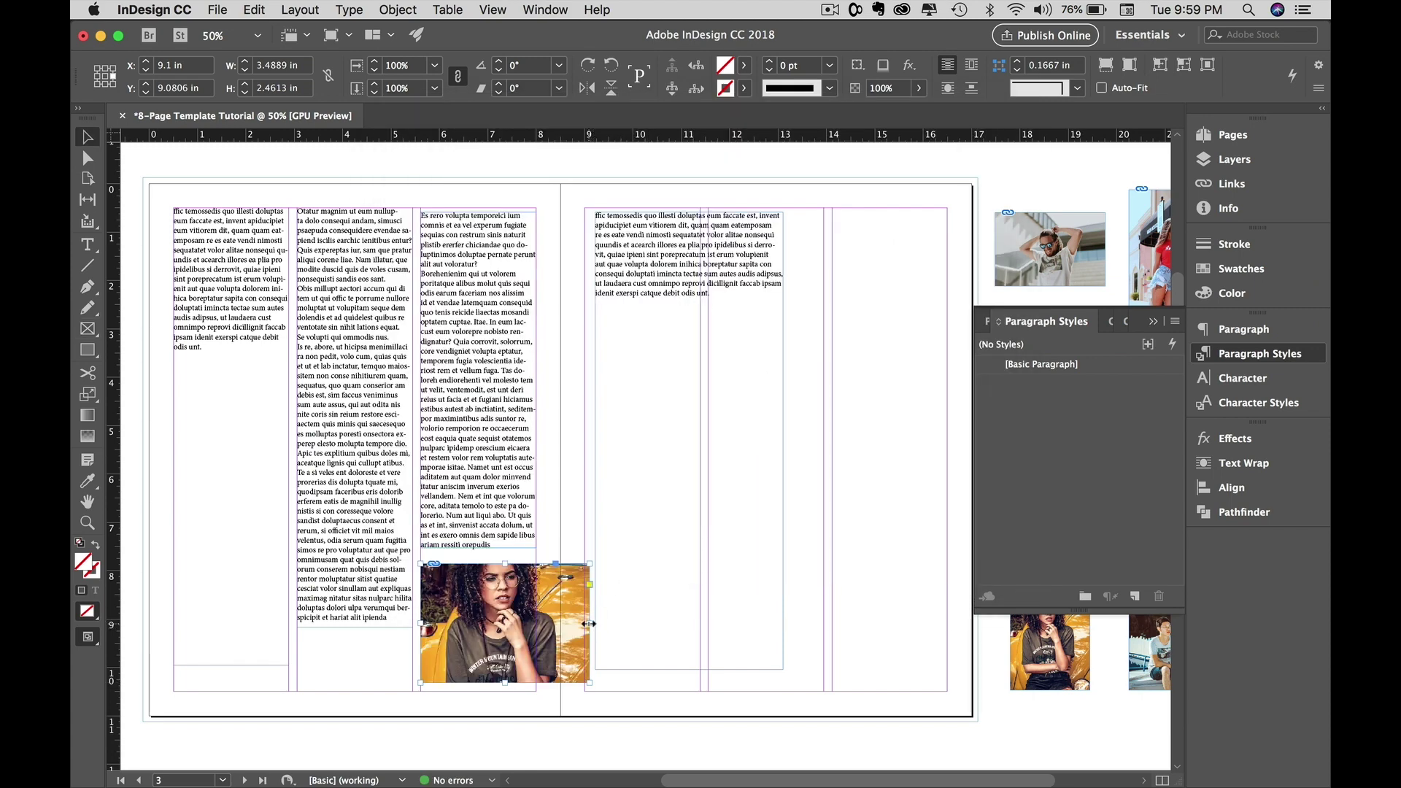
- Narrow the curly-haired woman's photo frame to end at the spine and show the spread in preview mode
{"action": "left_click_drag", "start_coordinate": [590, 625], "coordinate": [561, 624]}
{"action": "left_click", "coordinate": [632, 619]}
{"action": "key", "text": "w"}
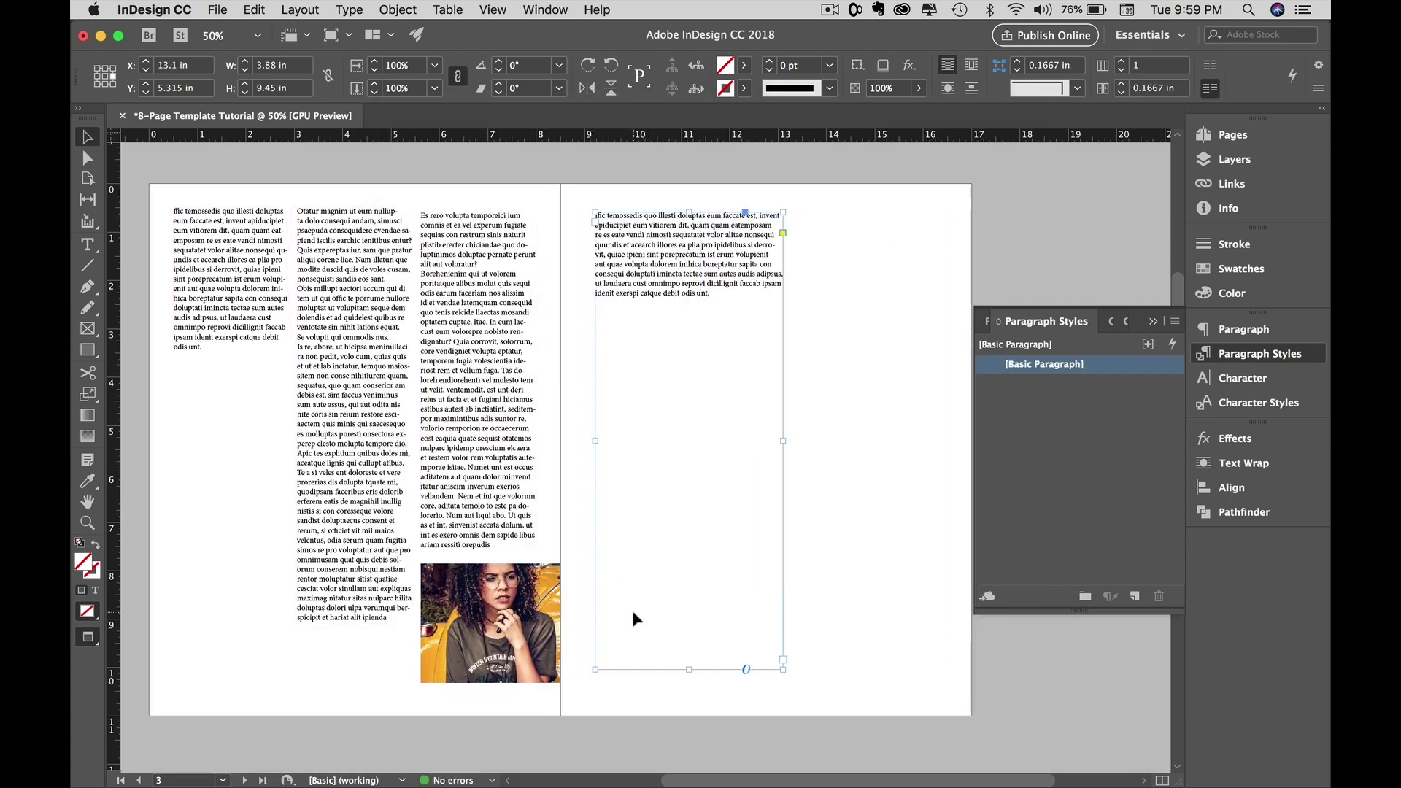